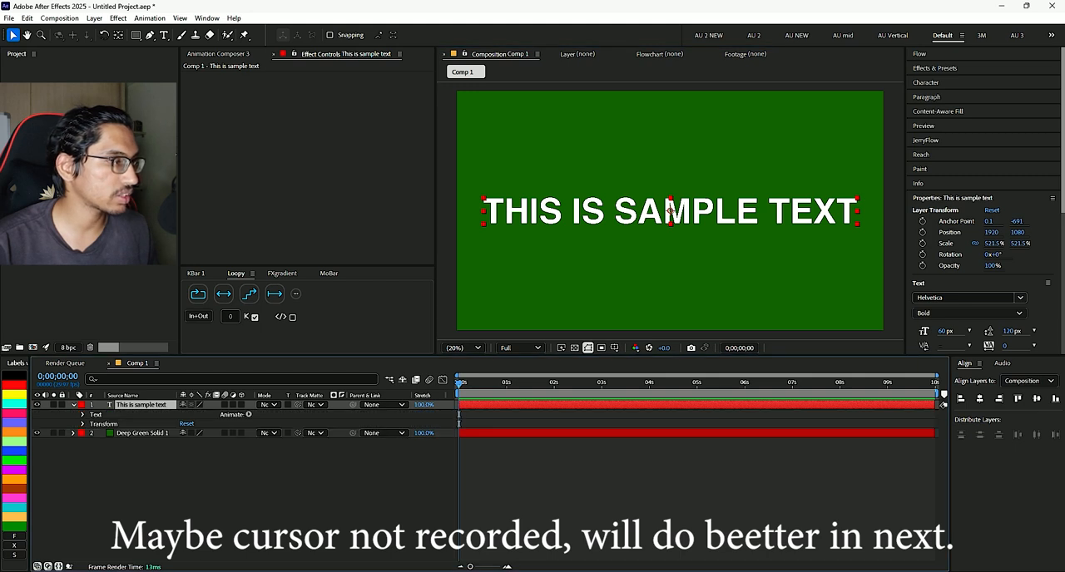
- Add a Position animator to the sample text layer
{"action": "left_click", "coordinate": [83, 415]}
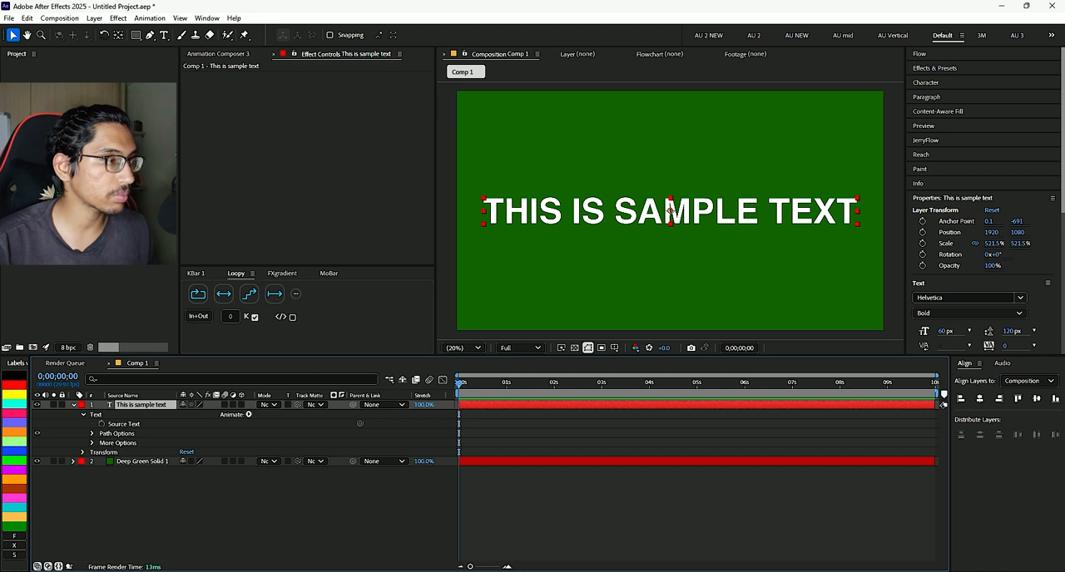
{"action": "left_click", "coordinate": [248, 414]}
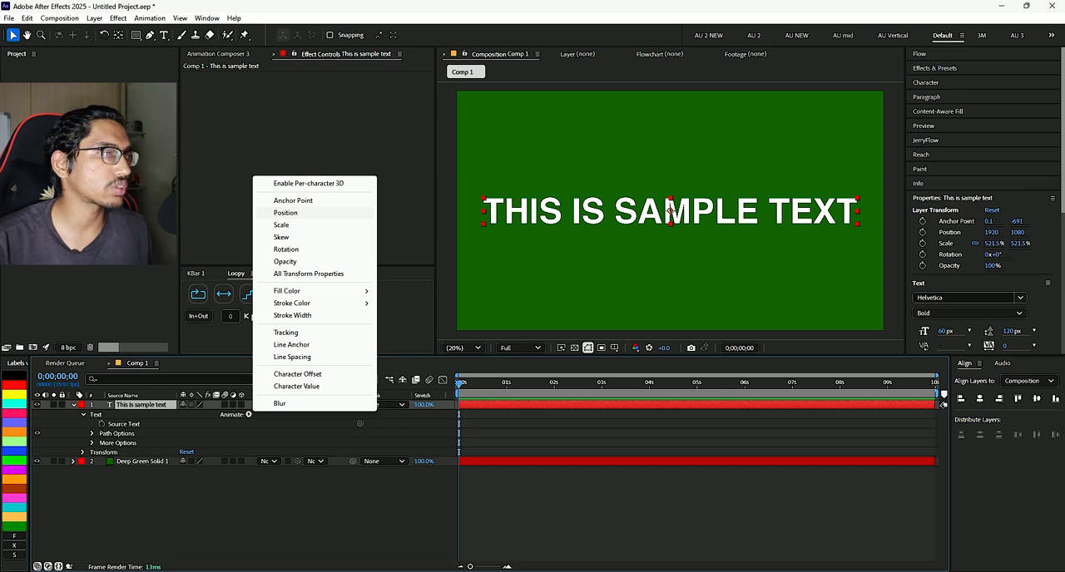
{"action": "left_click", "coordinate": [286, 213]}
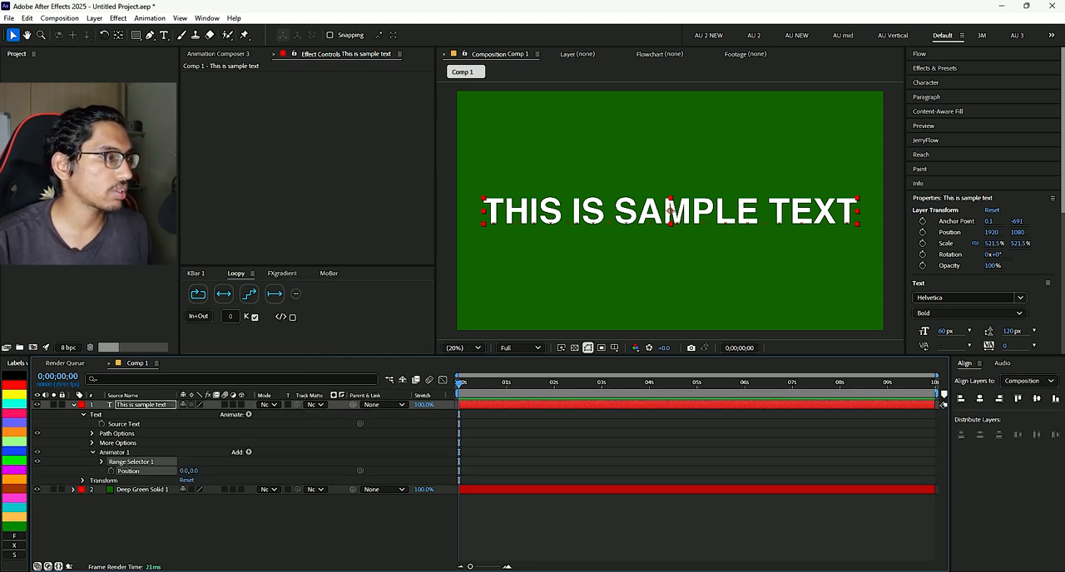
- Examine the new animator's range selector and Position property together with the sample text they control
{"action": "left_click", "coordinate": [114, 451]}
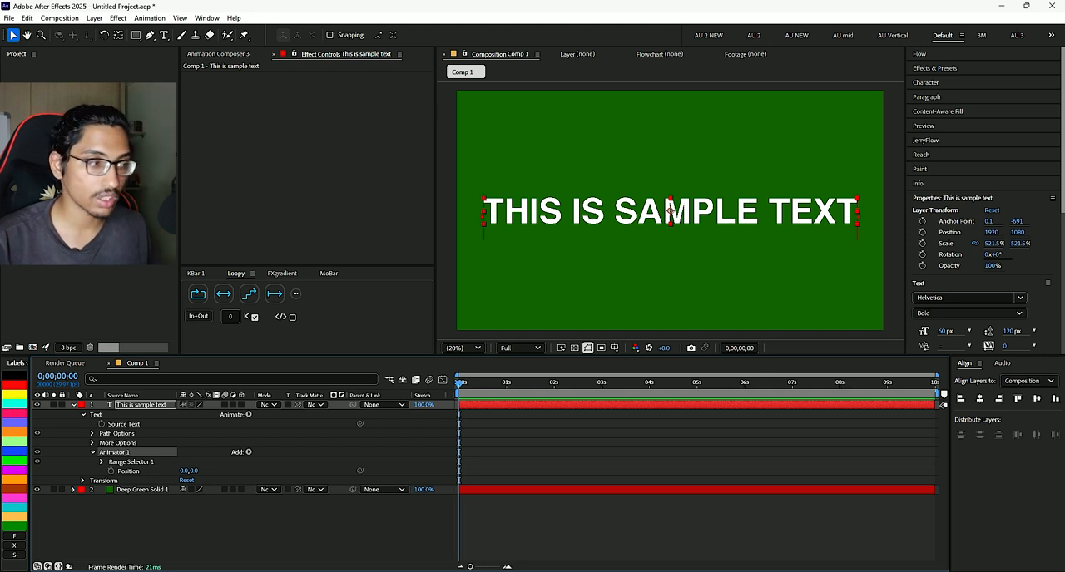
{"action": "left_click", "coordinate": [131, 462]}
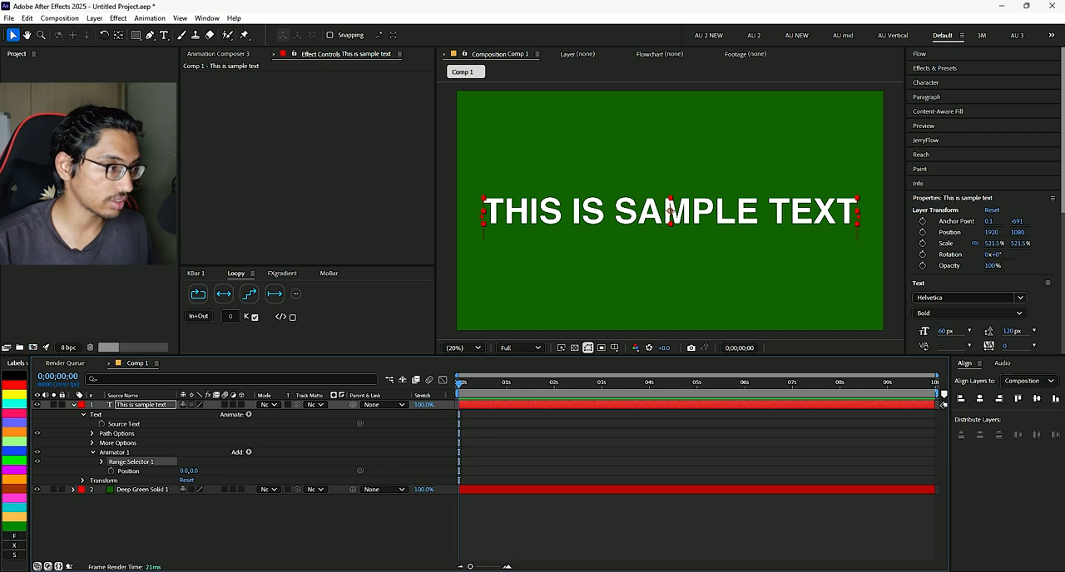
{"action": "left_click", "coordinate": [129, 470]}
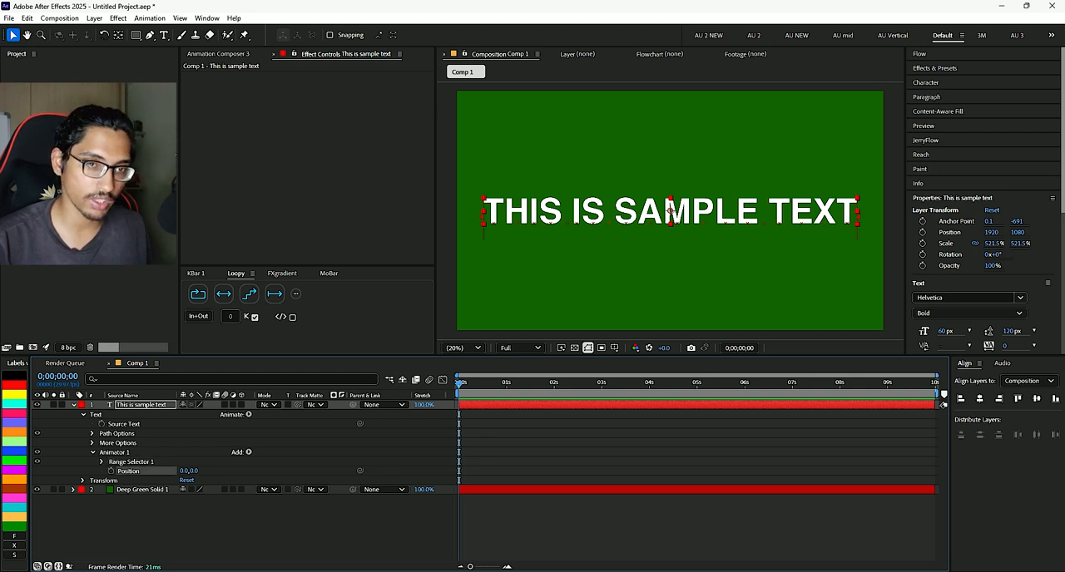
{"action": "left_click", "coordinate": [115, 452]}
{"action": "left_click", "coordinate": [131, 461]}
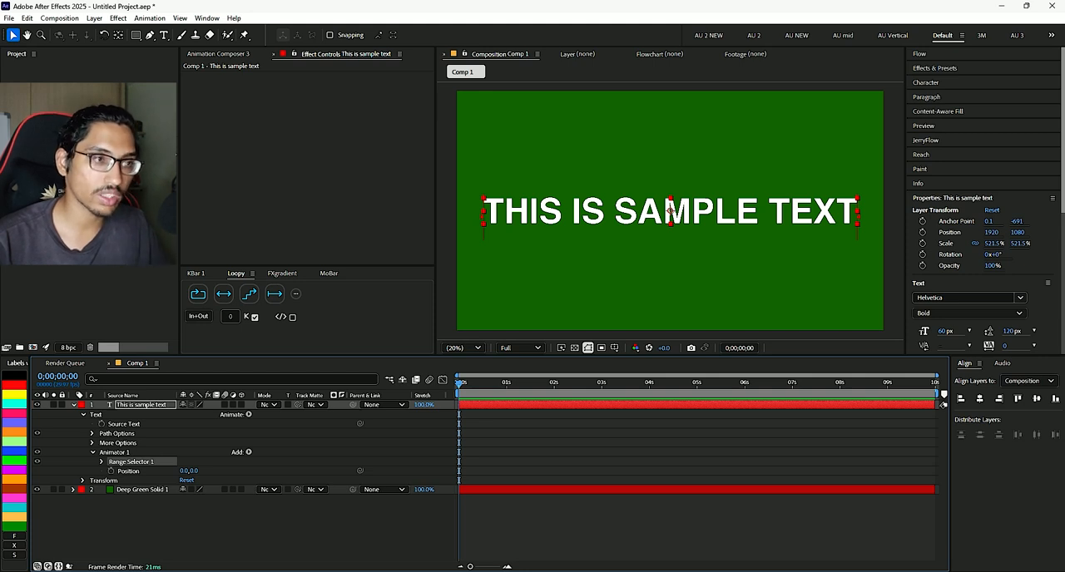
{"action": "double_click", "coordinate": [670, 209]}
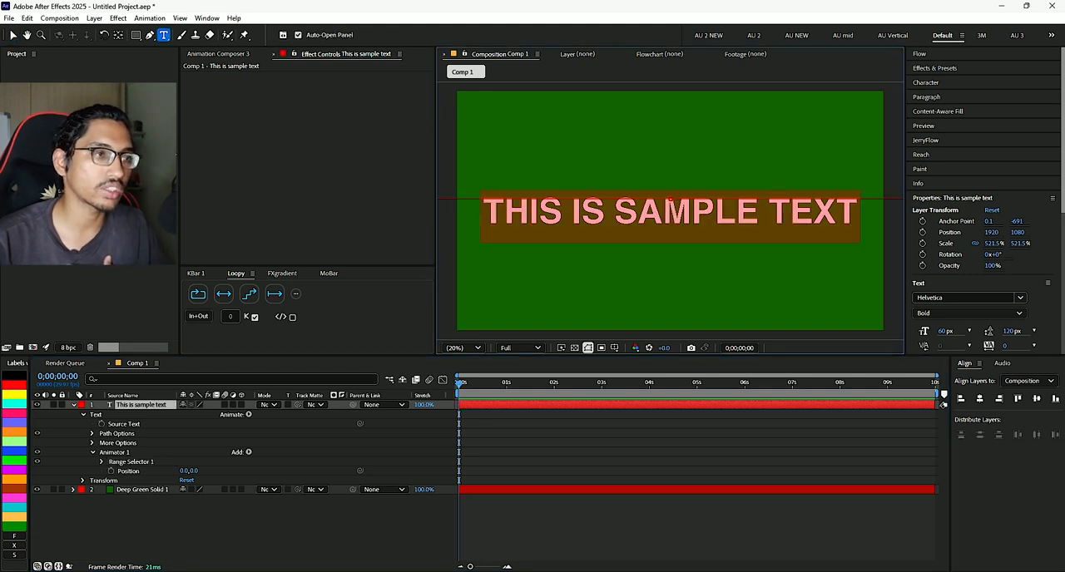
{"action": "double_click", "coordinate": [671, 204]}
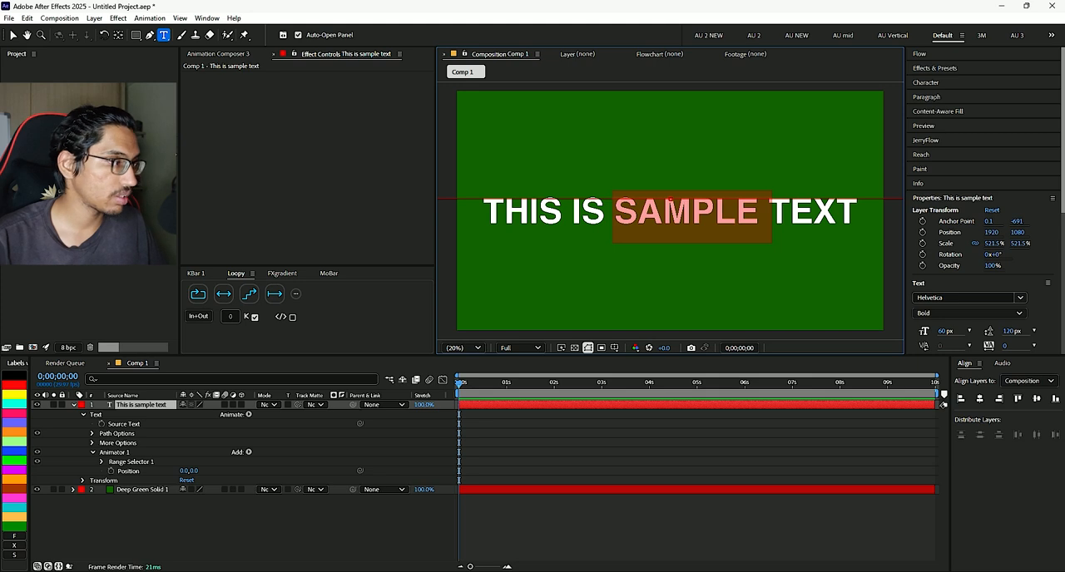
{"action": "left_click", "coordinate": [151, 471]}
{"action": "right_click", "coordinate": [151, 471]}
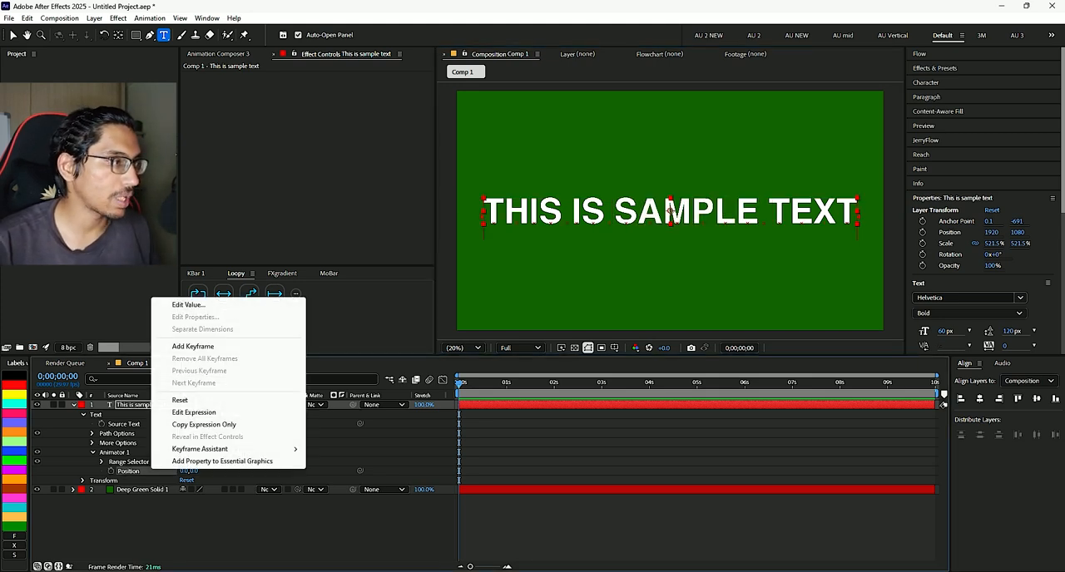
{"action": "key", "text": "Escape"}
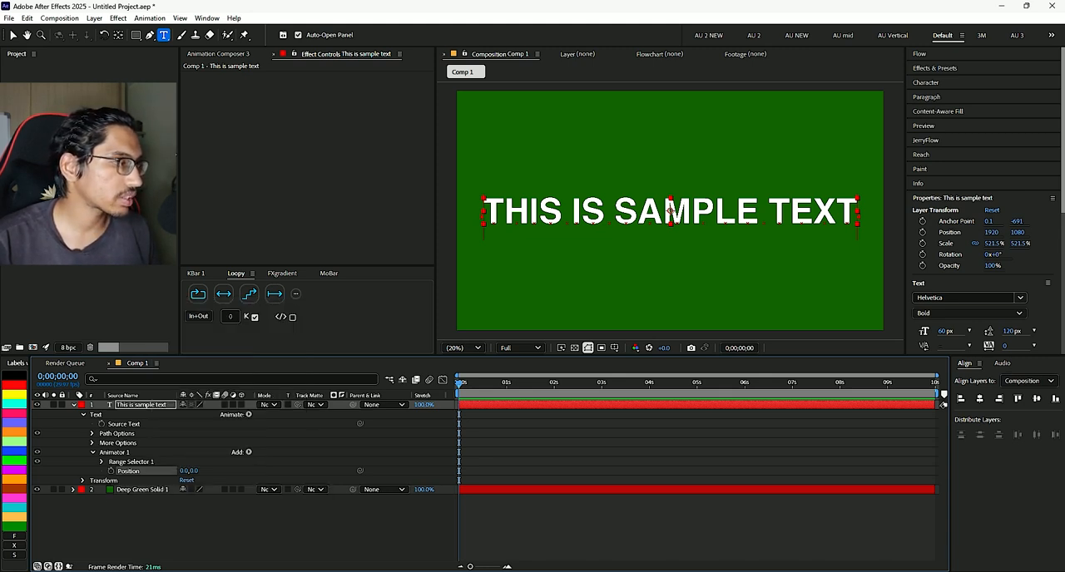
- Expand the animator's range selector and its Advanced settings in the timeline
{"action": "left_click", "coordinate": [102, 461]}
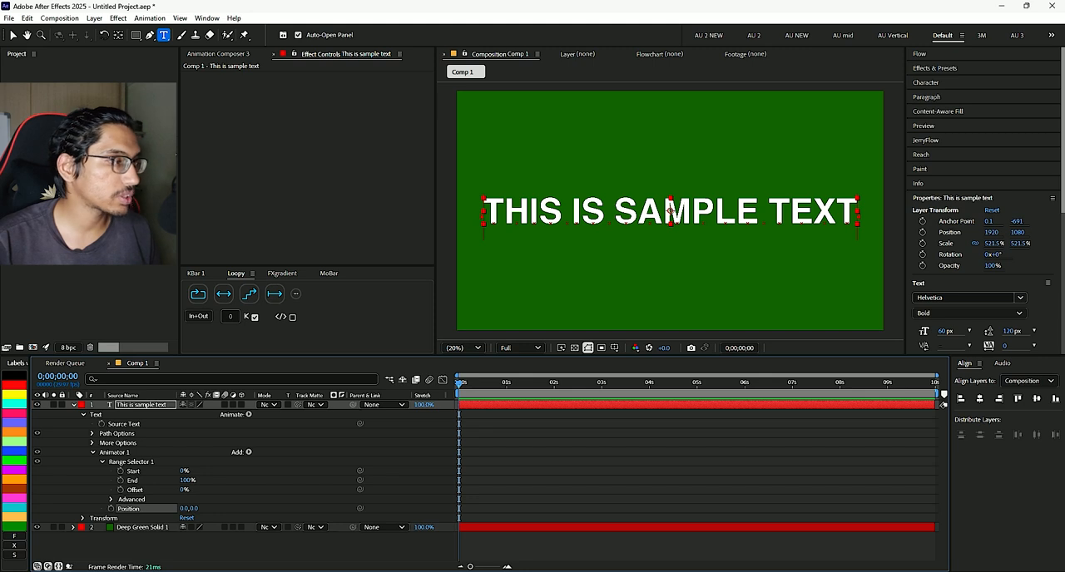
{"action": "left_click", "coordinate": [134, 471]}
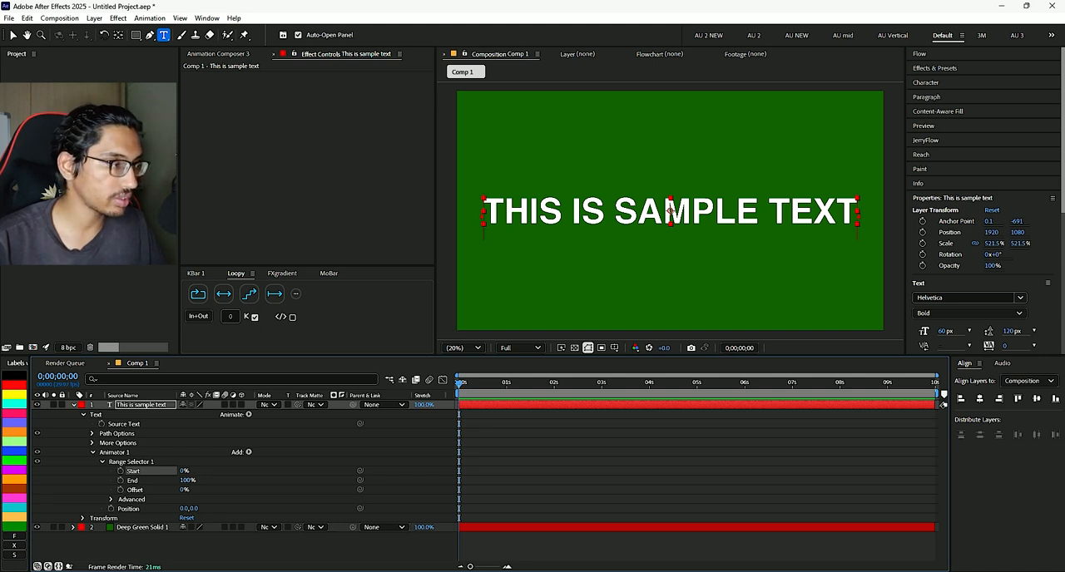
{"action": "left_click", "coordinate": [133, 481]}
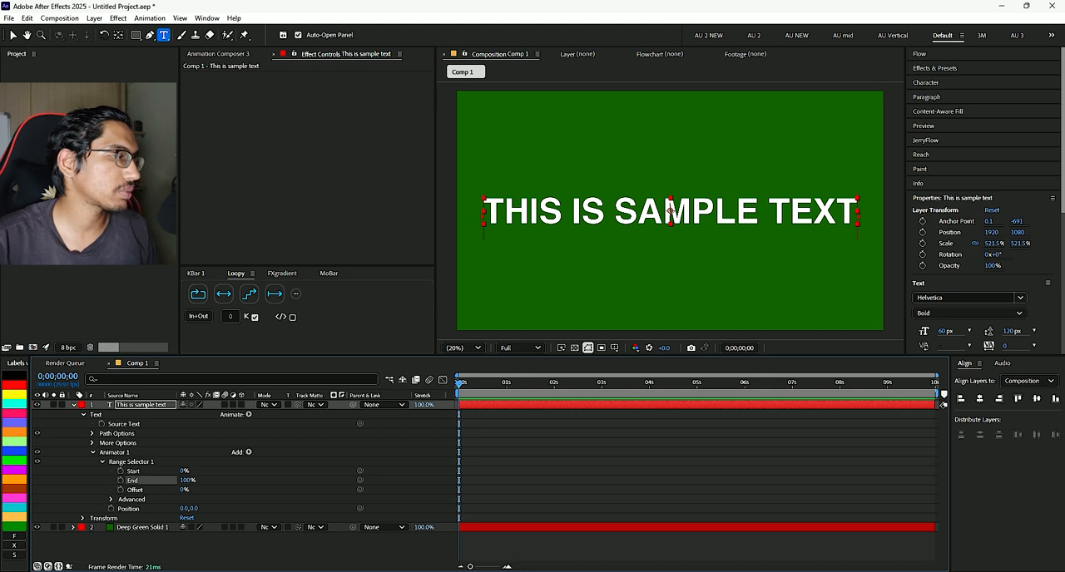
{"action": "key", "text": "ctrl+shift+a"}
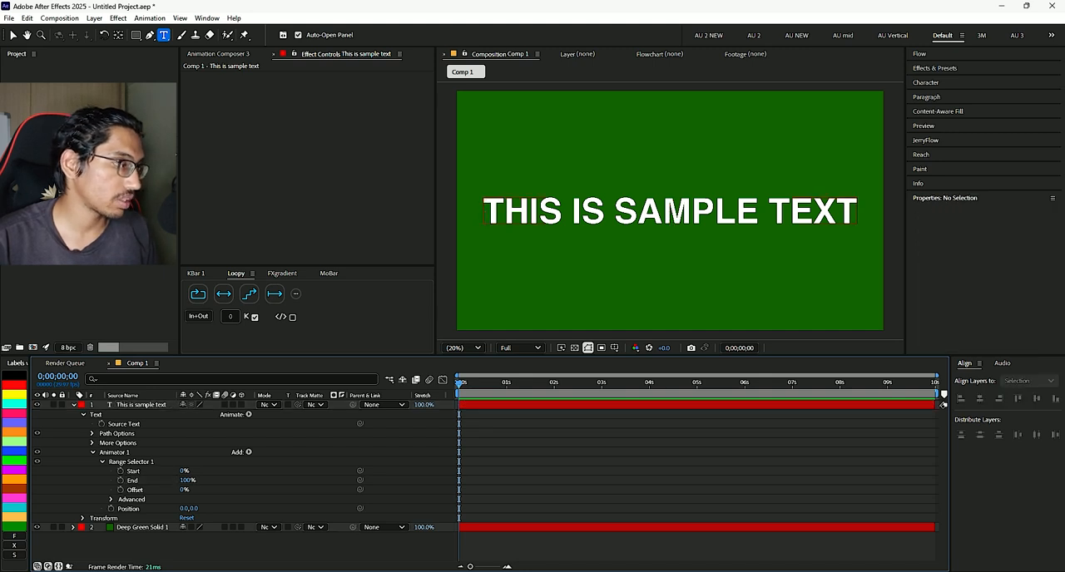
{"action": "left_click", "coordinate": [111, 500]}
{"action": "scroll", "coordinate": [249, 482], "scroll_direction": "down", "scroll_amount": 3}
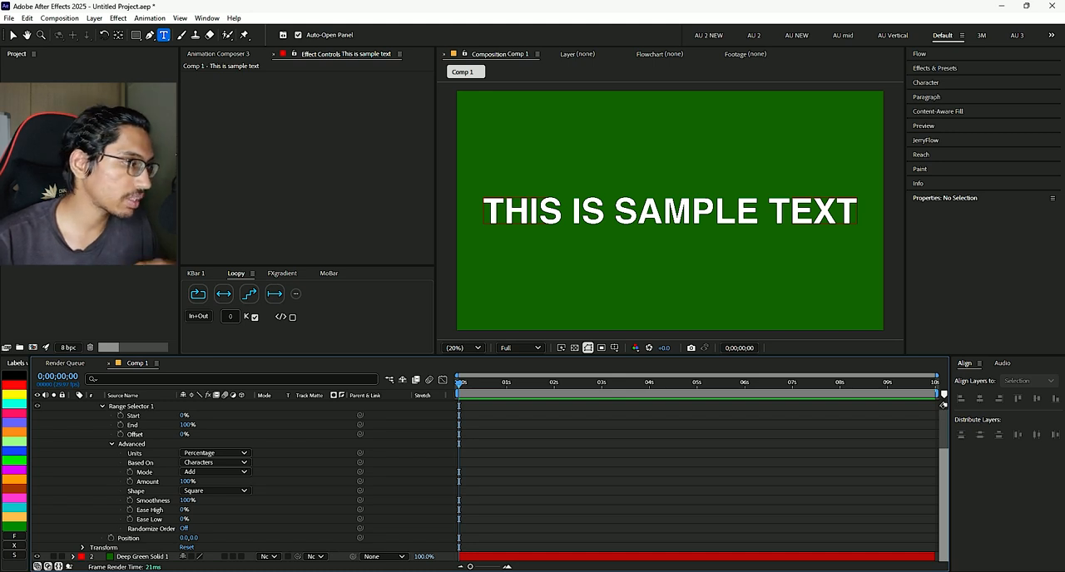
- Try Index as the range selector's units and return them to Percentage
{"action": "left_click", "coordinate": [135, 453]}
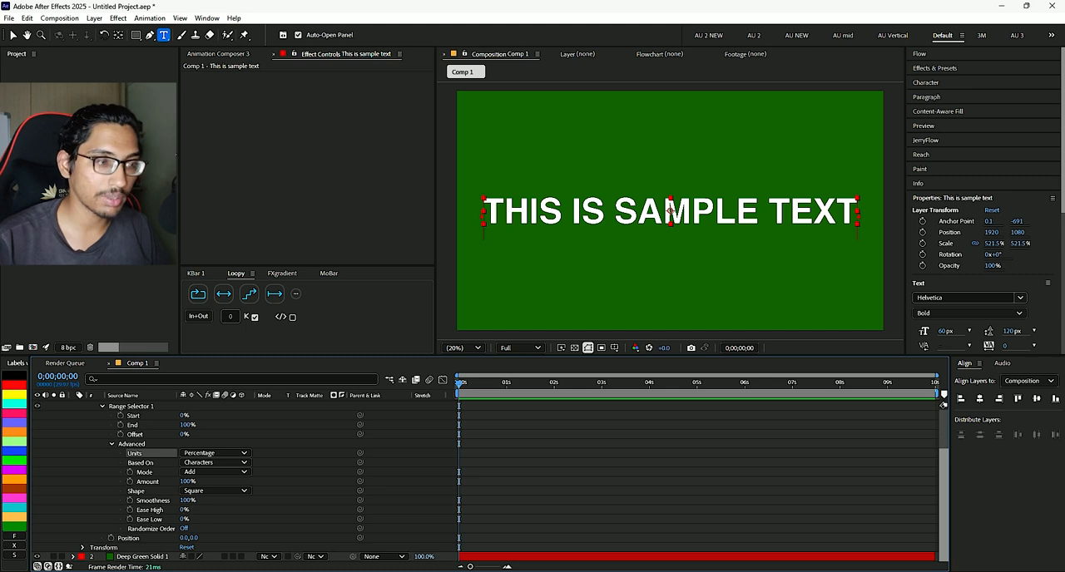
{"action": "left_click", "coordinate": [214, 452]}
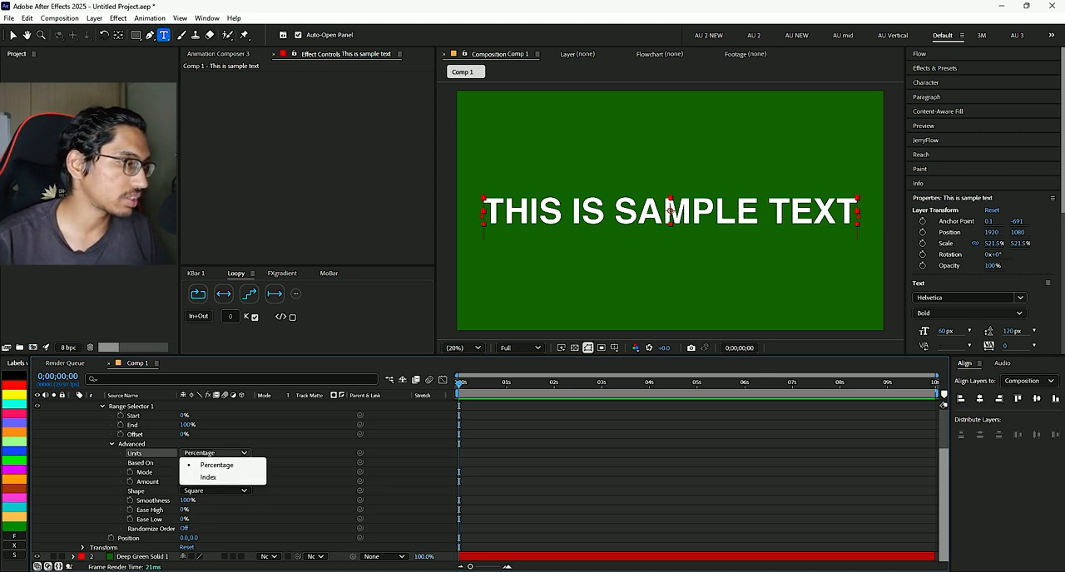
{"action": "left_click", "coordinate": [209, 477]}
{"action": "left_click", "coordinate": [215, 454]}
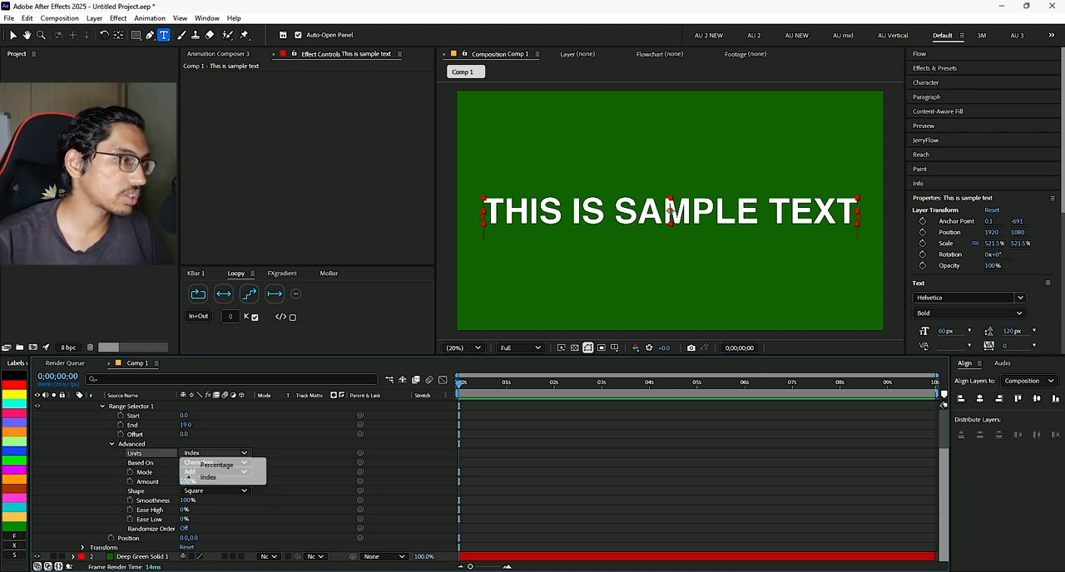
{"action": "left_click", "coordinate": [216, 466]}
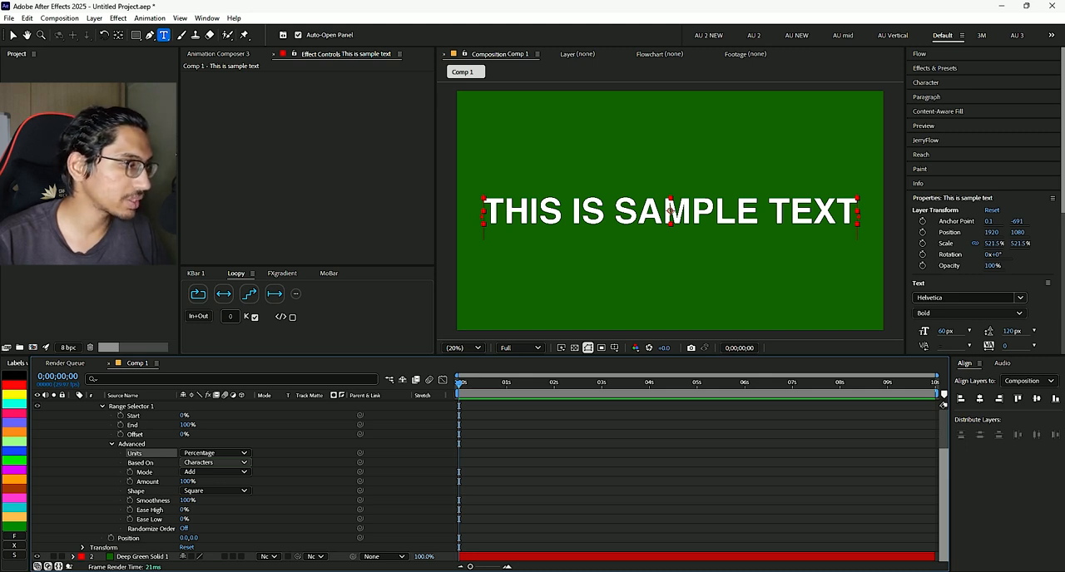
- Base the range selector on Words and keep its mode at Add
{"action": "left_click", "coordinate": [215, 463]}
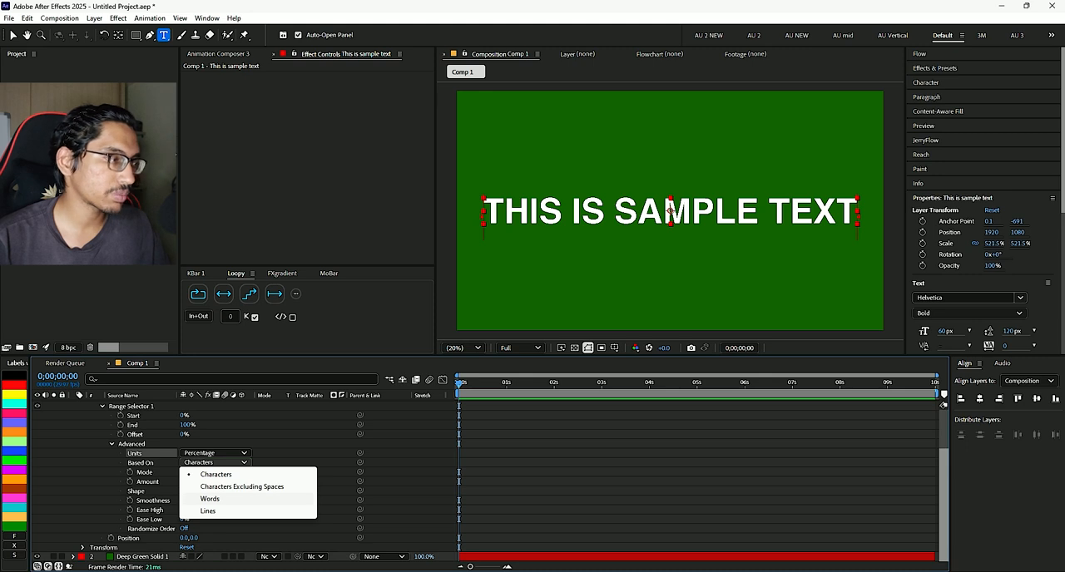
{"action": "left_click", "coordinate": [209, 498]}
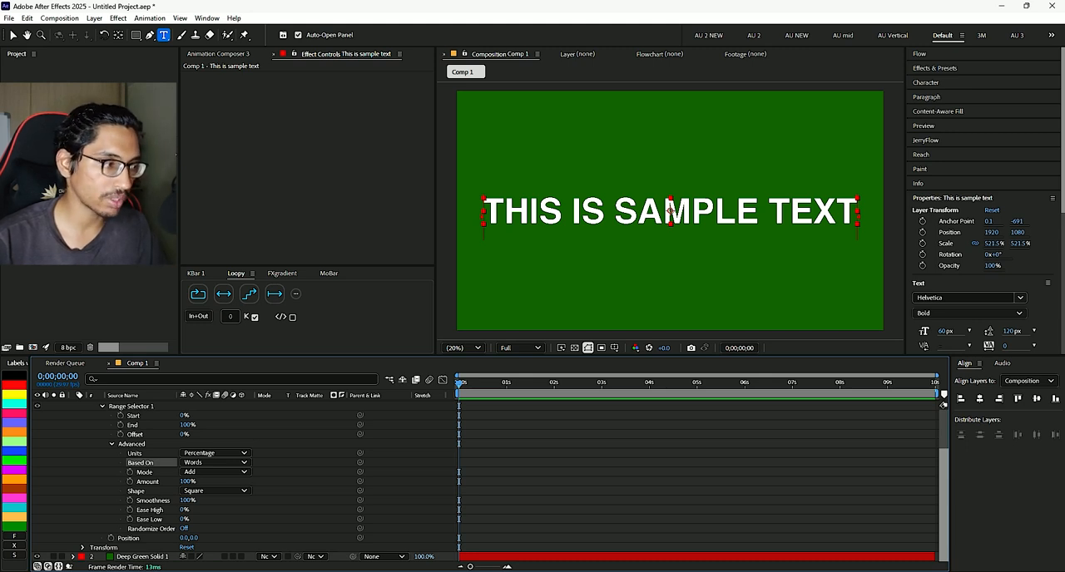
{"action": "left_click", "coordinate": [214, 472]}
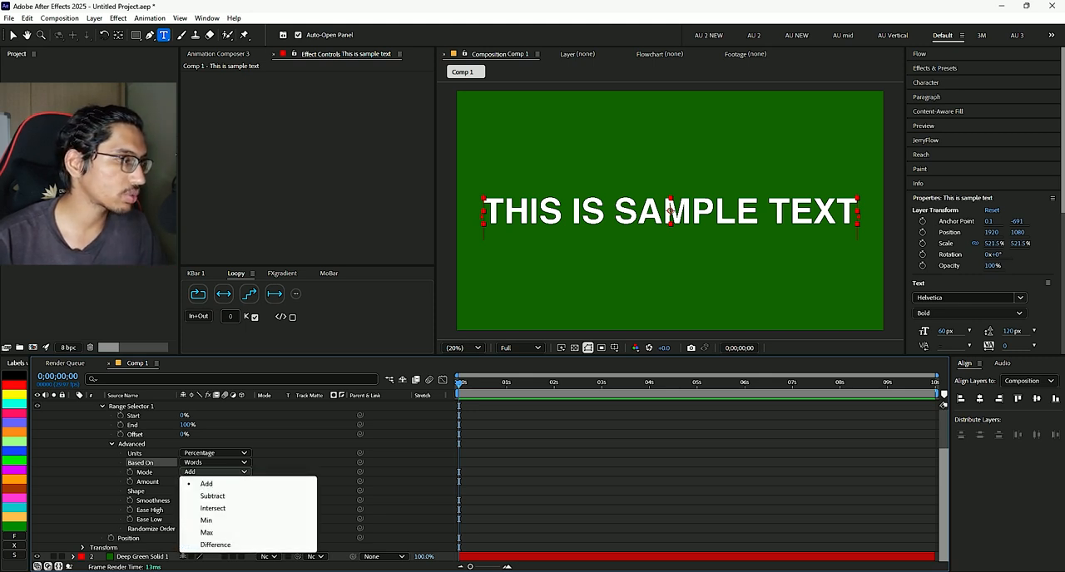
{"action": "left_click", "coordinate": [206, 484]}
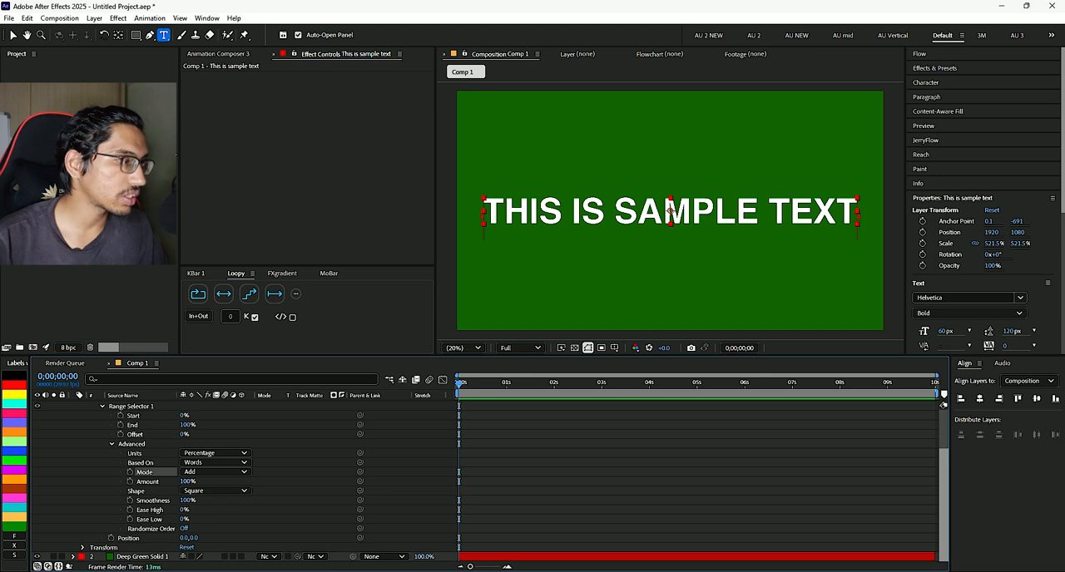
- Try a range selector Amount of 0%, undo it, and view the available Shape options
{"action": "left_click_drag", "start_coordinate": [186, 482], "coordinate": [102, 482]}
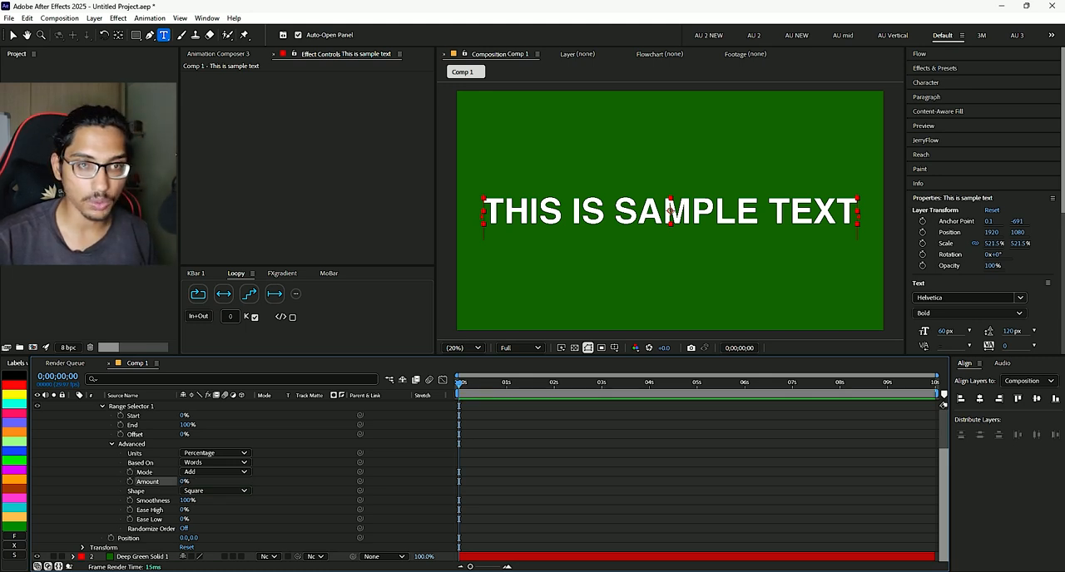
{"action": "key", "text": "ctrl+z"}
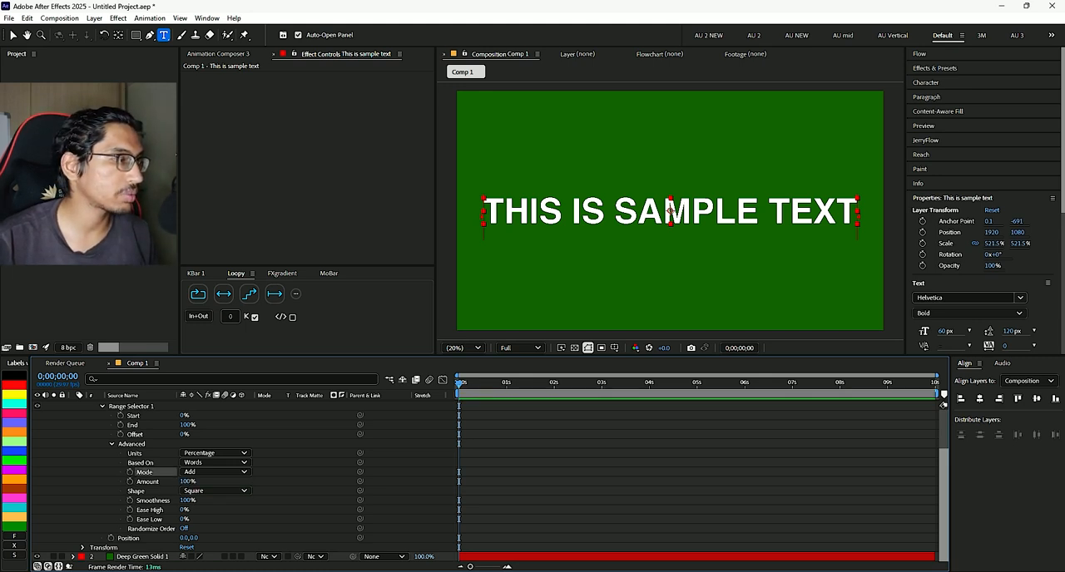
{"action": "left_click", "coordinate": [215, 490]}
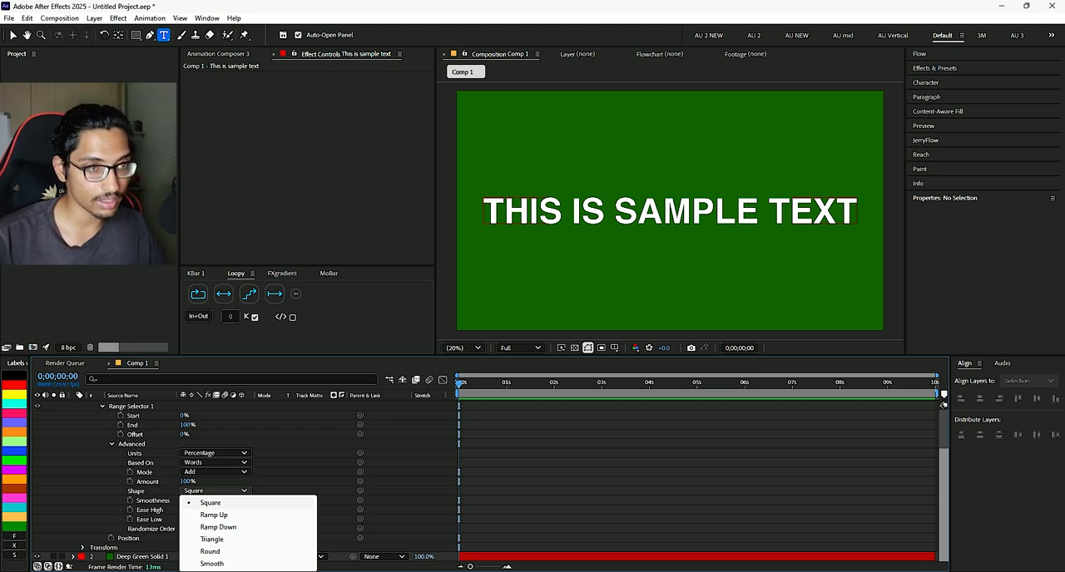
{"action": "key", "text": "Escape"}
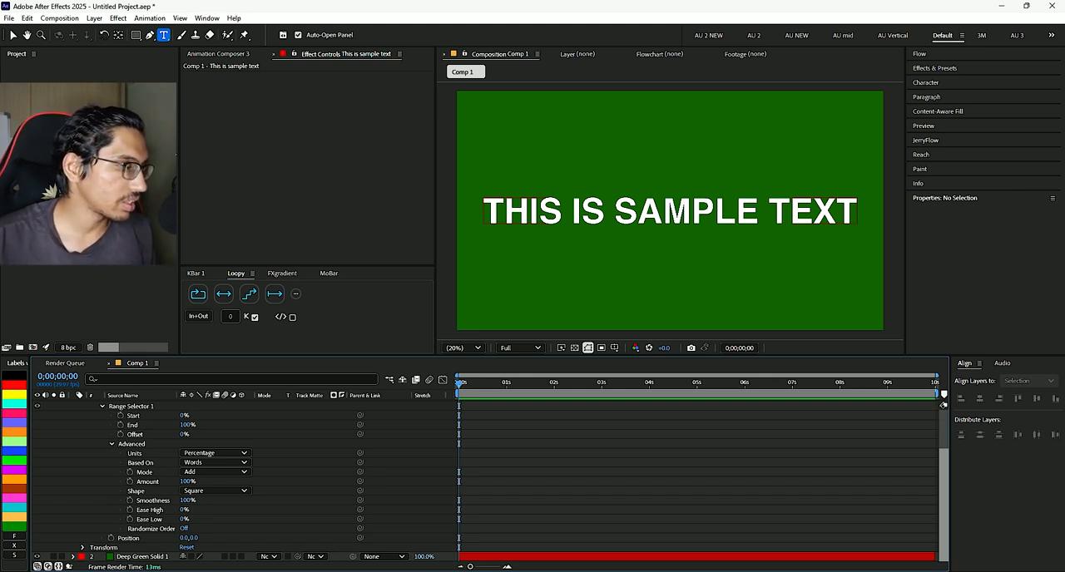
- Lower the range selector's Smoothness to 42% and deselect the layer
{"action": "left_click_drag", "start_coordinate": [185, 501], "coordinate": [154, 501]}
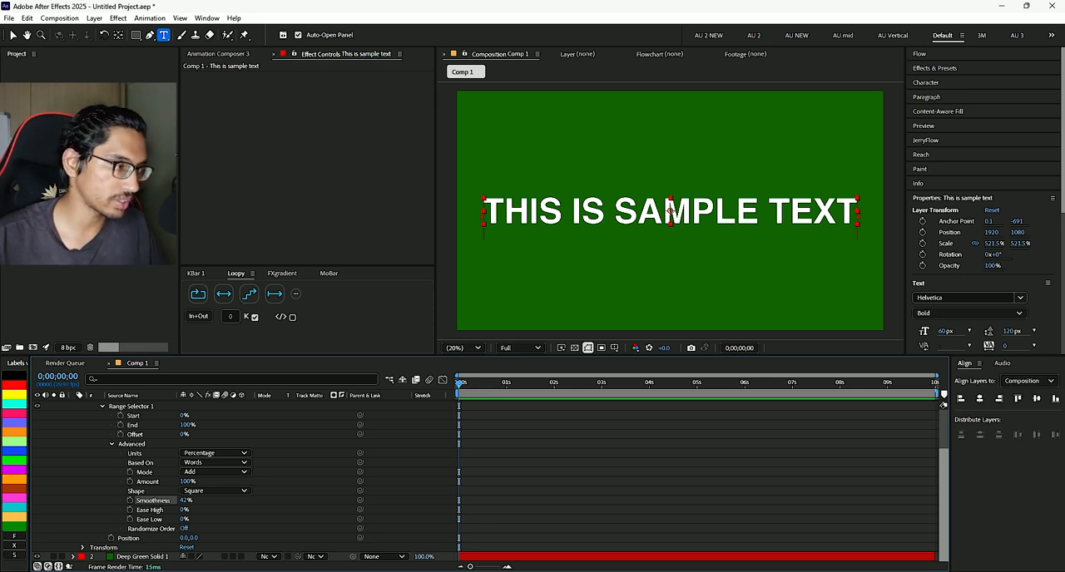
{"action": "key", "text": "ctrl+shift+a"}
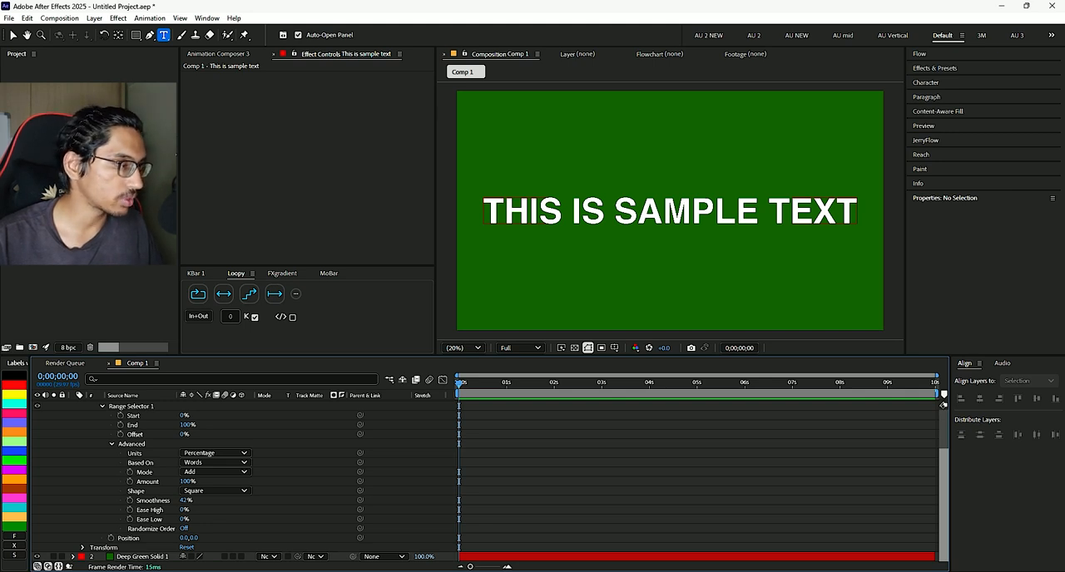
- Try turning on Randomize Order for the range selector and undo it
{"action": "left_click", "coordinate": [184, 529]}
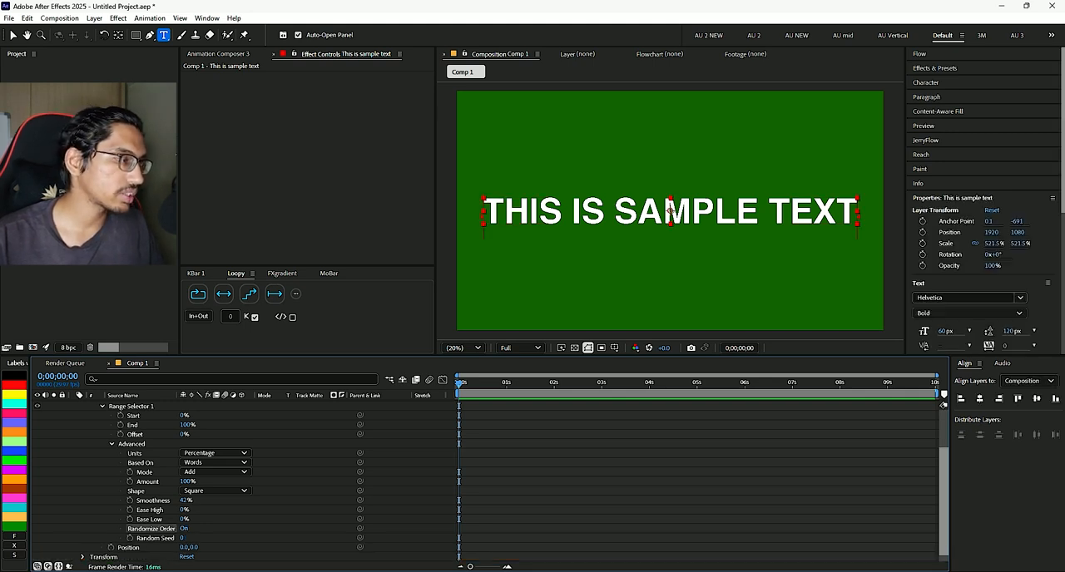
{"action": "key", "text": "ctrl+shift+a"}
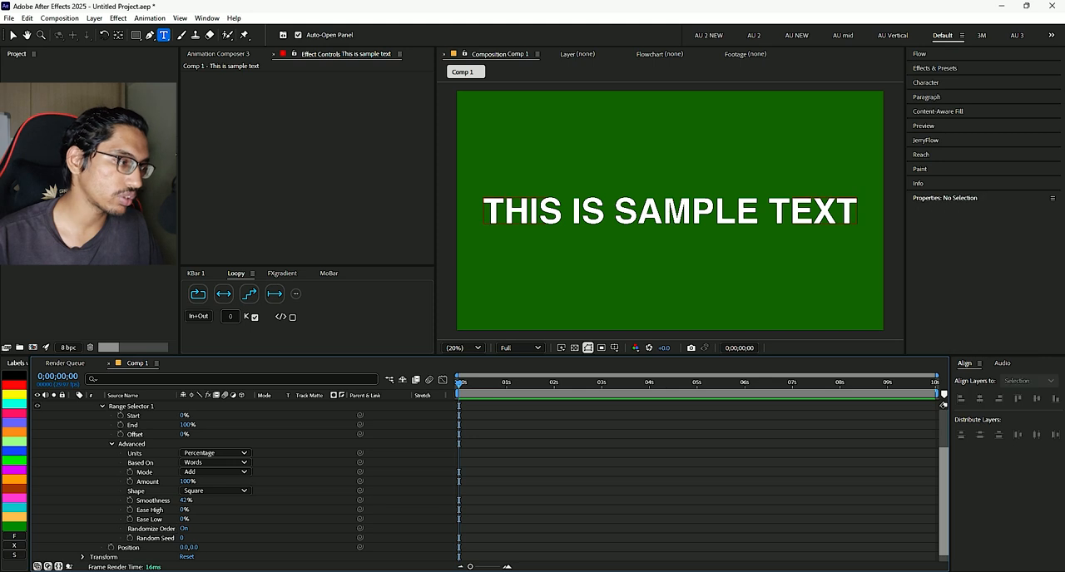
{"action": "key", "text": "ctrl+z"}
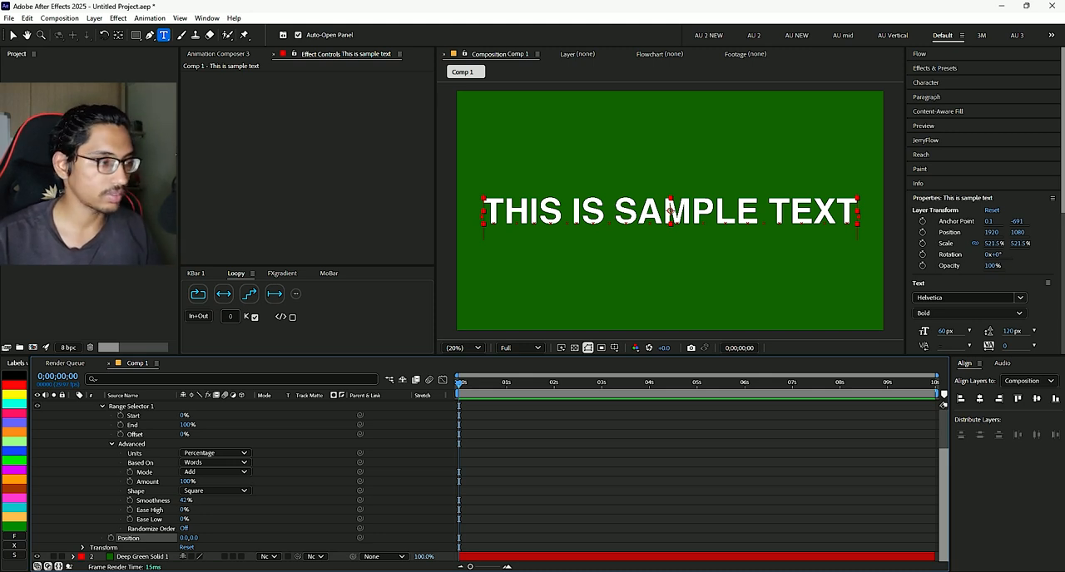
- Set the text animator's vertical Position offset to 100
{"action": "left_click", "coordinate": [194, 538]}
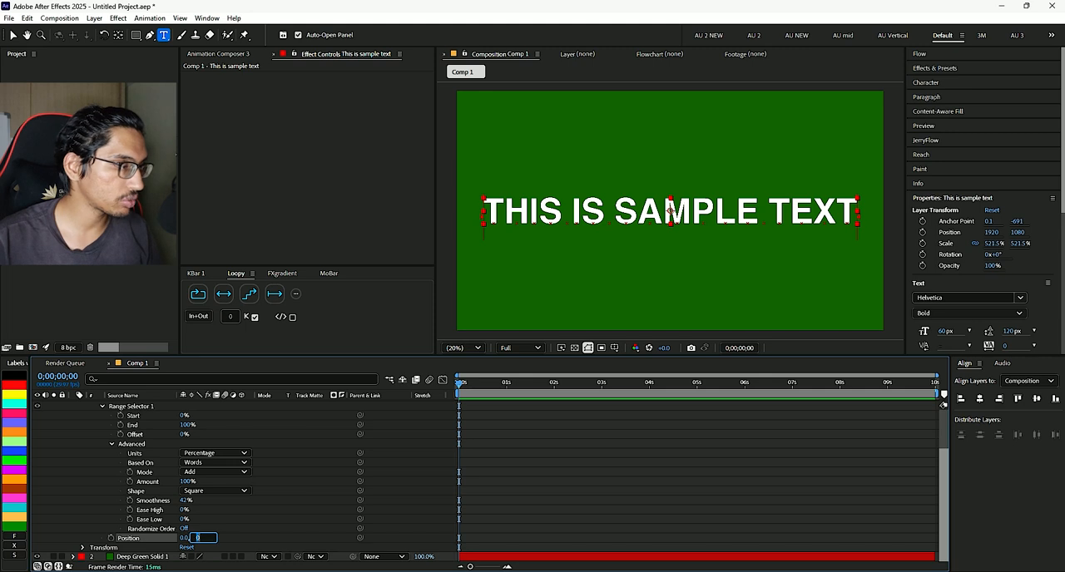
{"action": "type", "text": "100"}
{"action": "key", "text": "Return"}
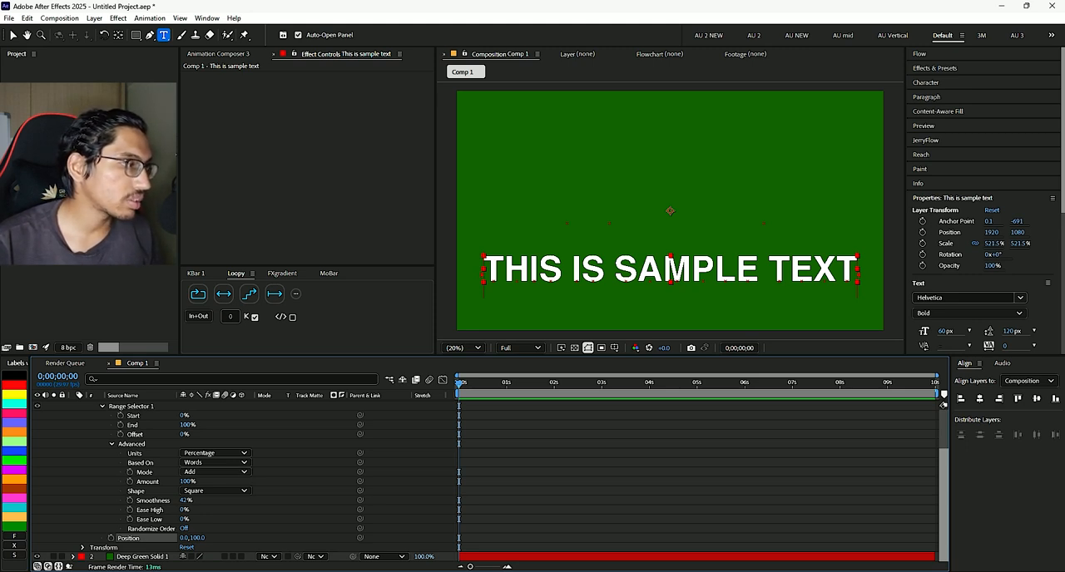
- Keyframe the range selector's End from 0% at the start of the composition to 100% at 0;00;01;01
{"action": "left_click_drag", "start_coordinate": [185, 425], "coordinate": [125, 425]}
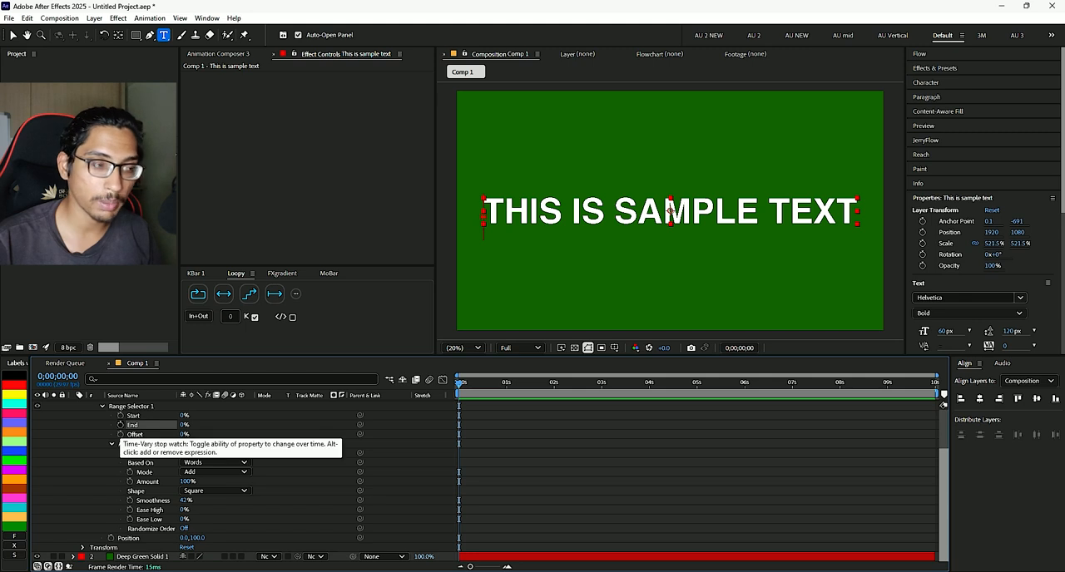
{"action": "left_click", "coordinate": [121, 425]}
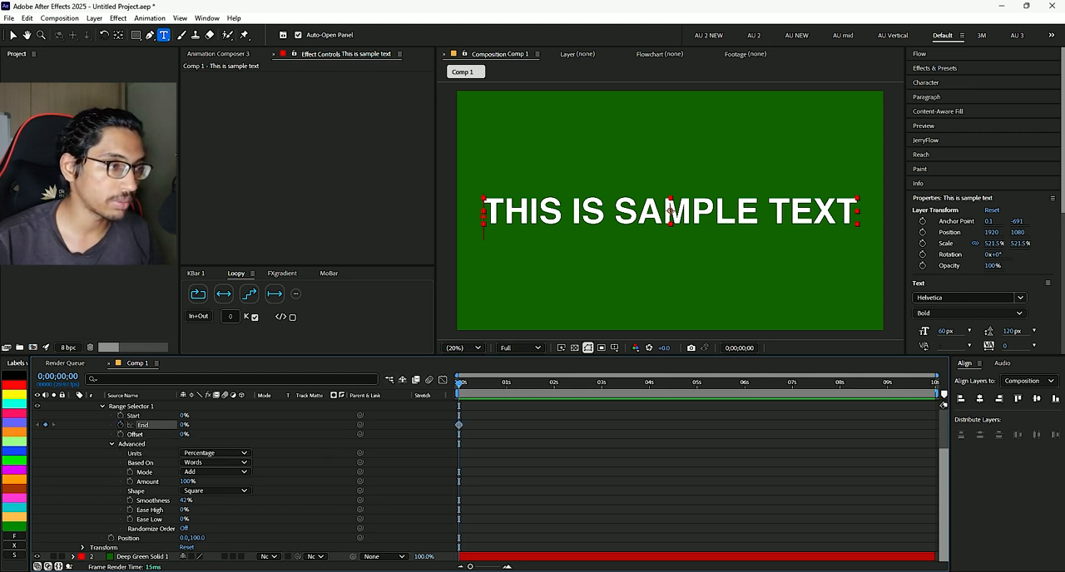
{"action": "left_click_drag", "start_coordinate": [459, 383], "coordinate": [509, 383]}
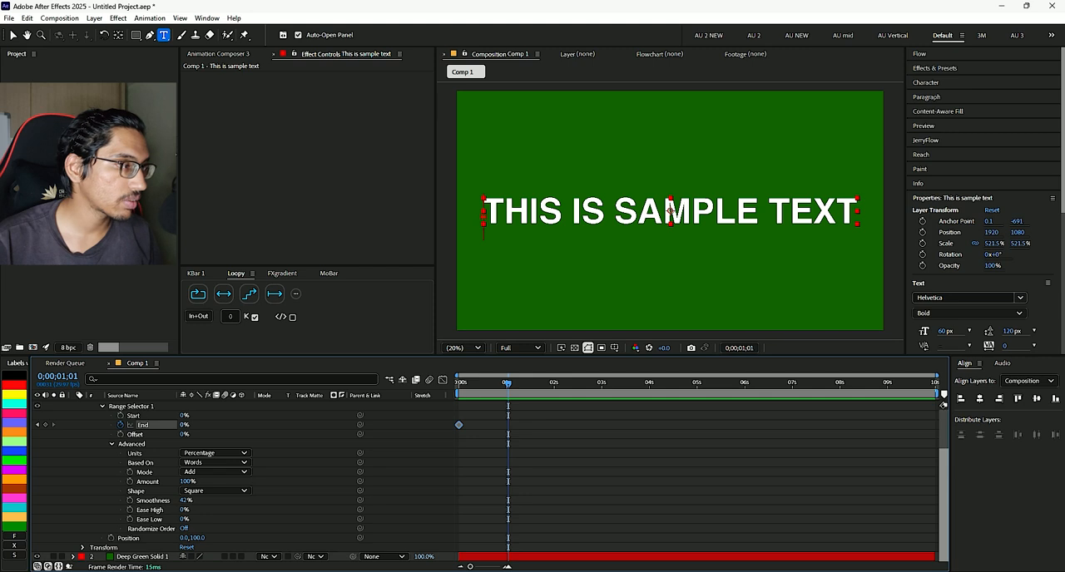
{"action": "left_click_drag", "start_coordinate": [185, 425], "coordinate": [256, 425]}
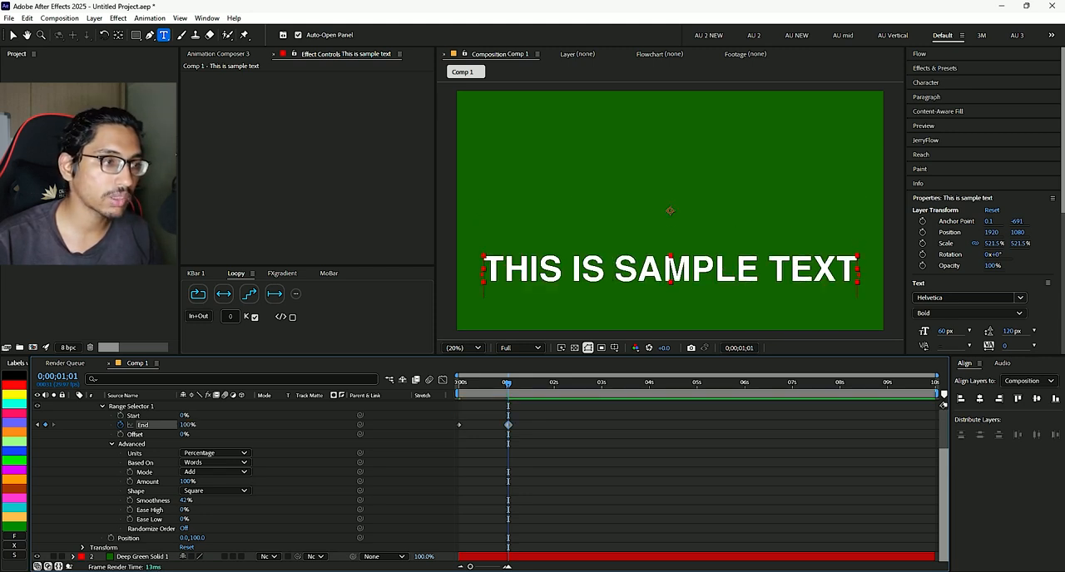
- Play back the End keyframe animation from the start of the composition twice
{"action": "left_click_drag", "start_coordinate": [508, 383], "coordinate": [434, 392]}
{"action": "key", "text": "space"}
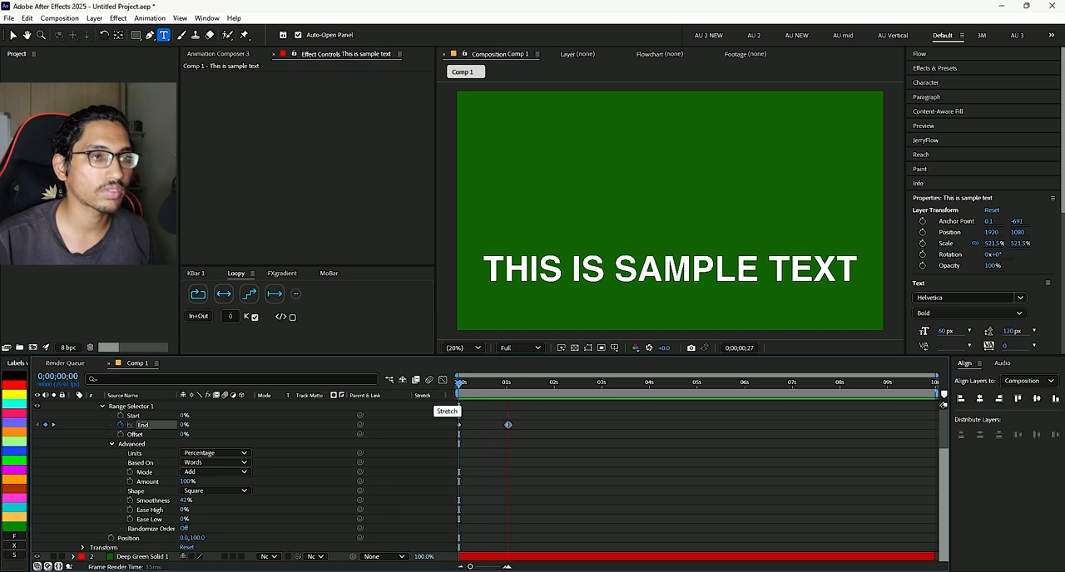
{"action": "key", "text": "space"}
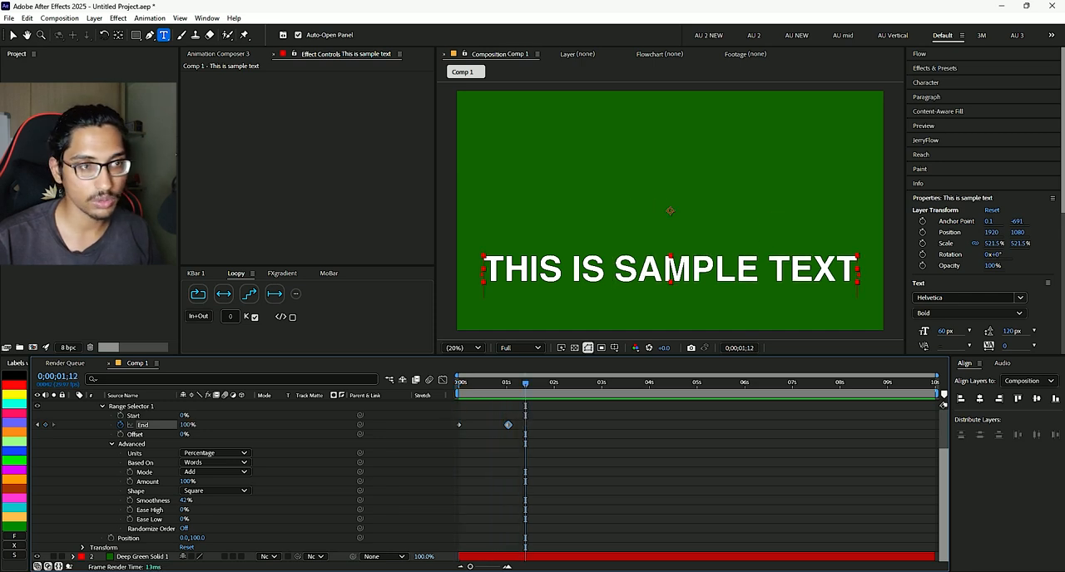
{"action": "left_click_drag", "start_coordinate": [524, 383], "coordinate": [453, 385]}
{"action": "key", "text": "space"}
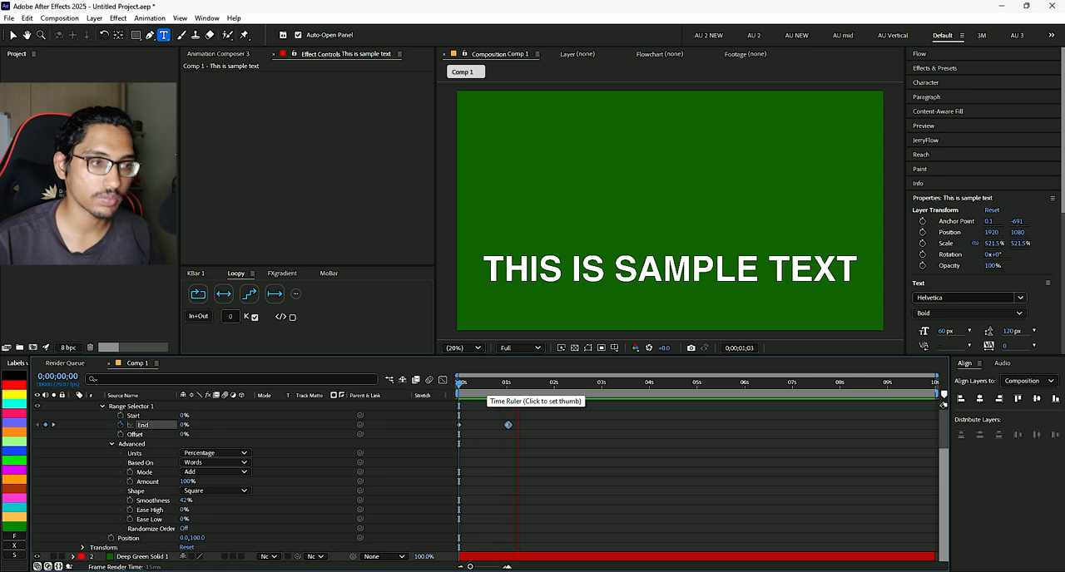
{"action": "key", "text": "space"}
- Try a range selector Smoothness of 0% and preview the text animation from the start
{"action": "left_click_drag", "start_coordinate": [525, 383], "coordinate": [466, 384]}
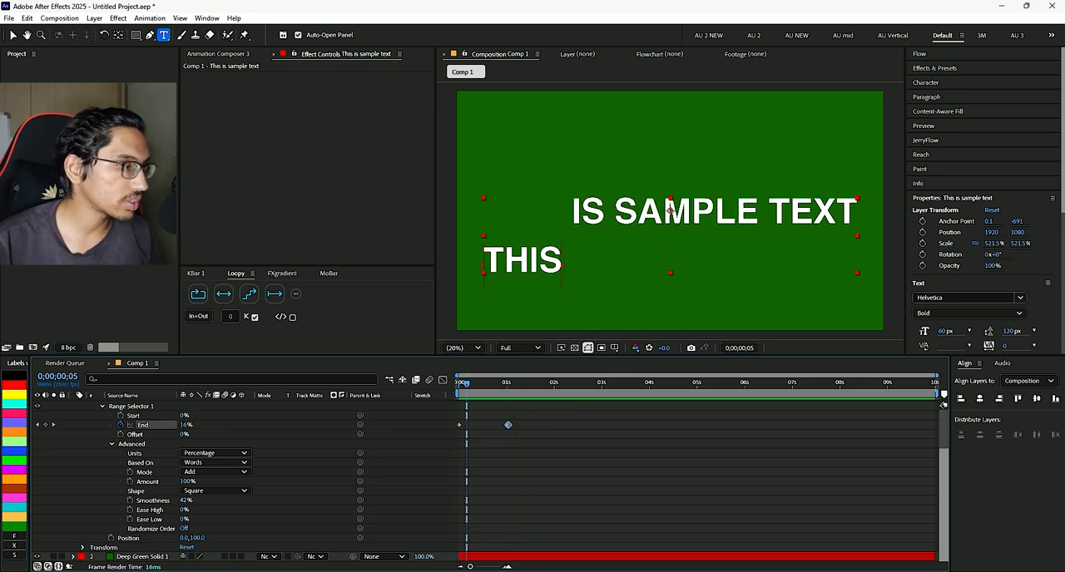
{"action": "left_click_drag", "start_coordinate": [185, 501], "coordinate": [147, 501]}
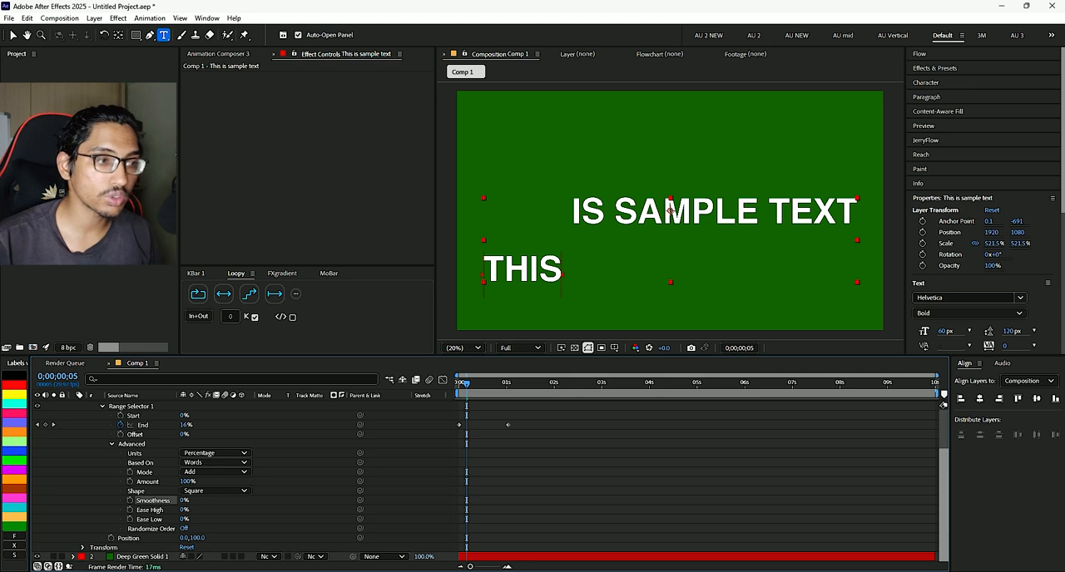
{"action": "key", "text": "Home"}
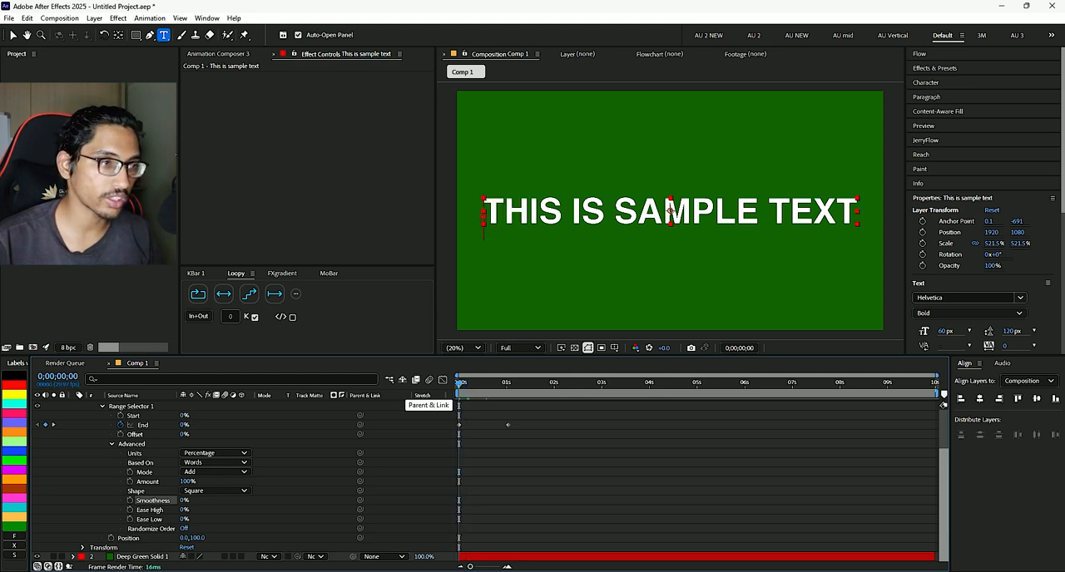
{"action": "key", "text": "space"}
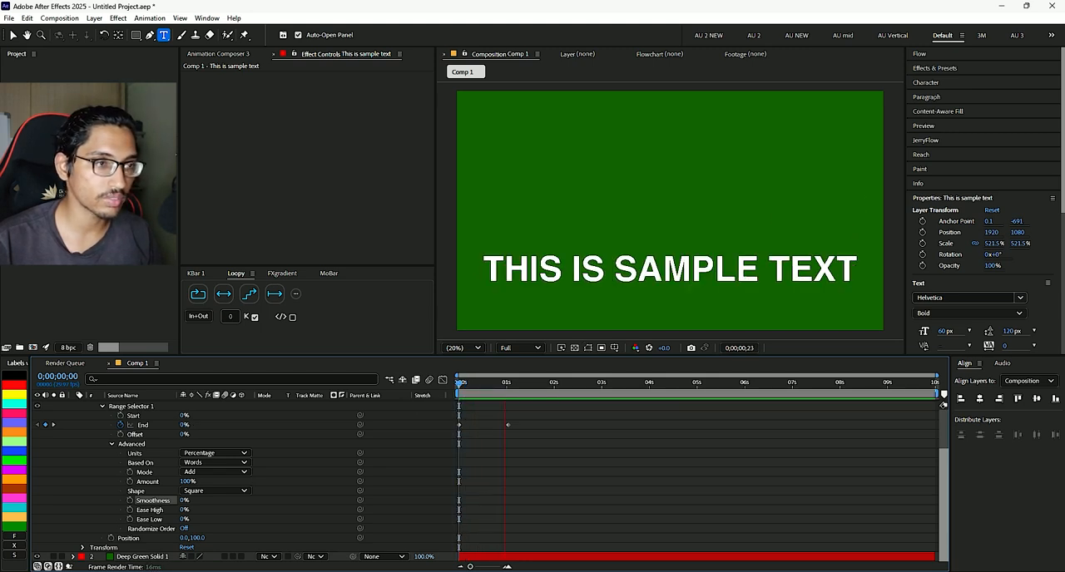
{"action": "key", "text": "space"}
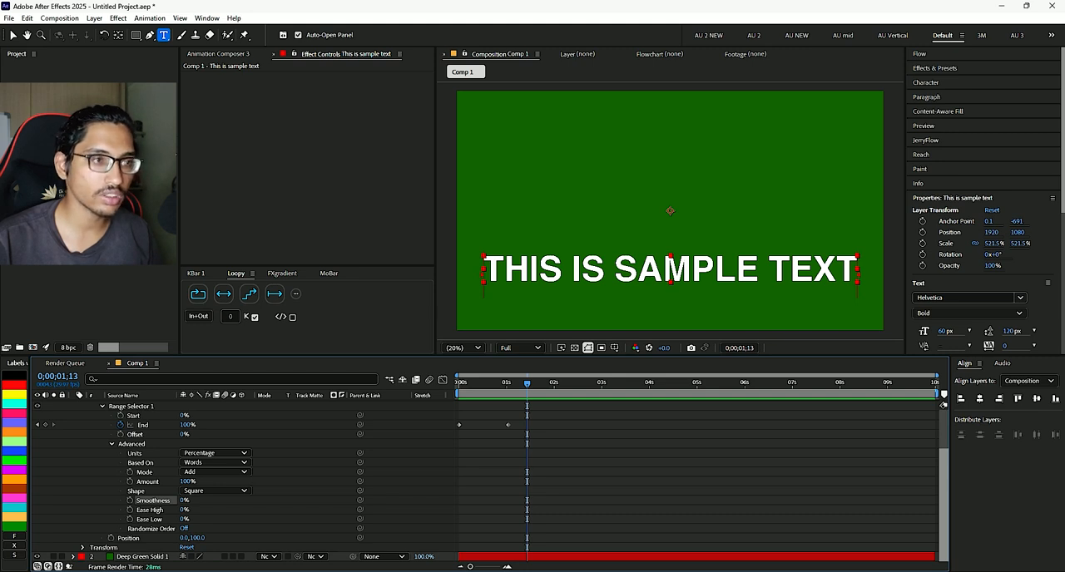
{"action": "key", "text": "Home"}
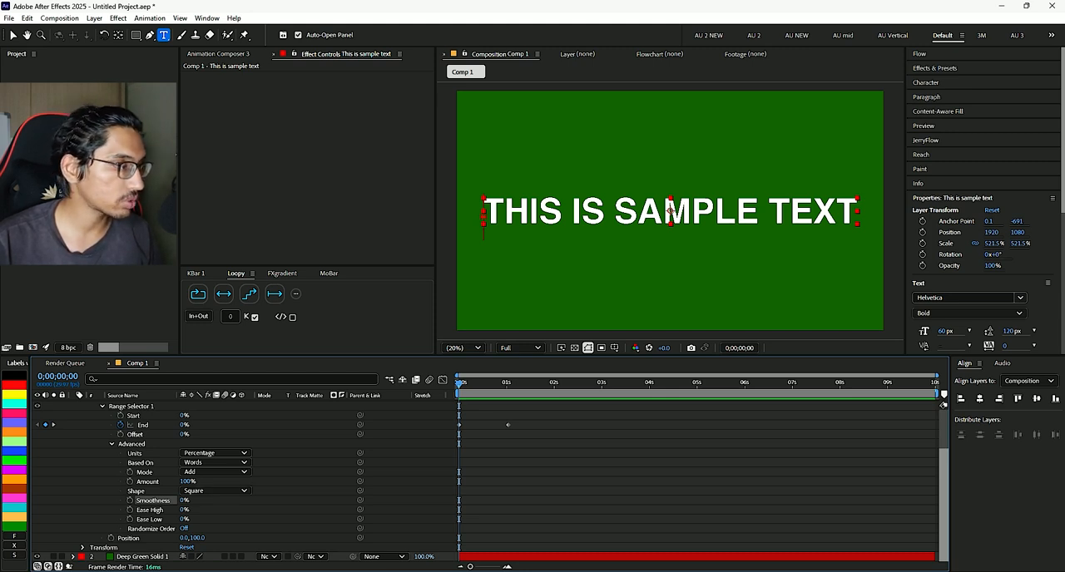
- Set the range selector's Smoothness to 100% and preview the animation
{"action": "left_click_drag", "start_coordinate": [185, 500], "coordinate": [245, 500]}
{"action": "key", "text": "space"}
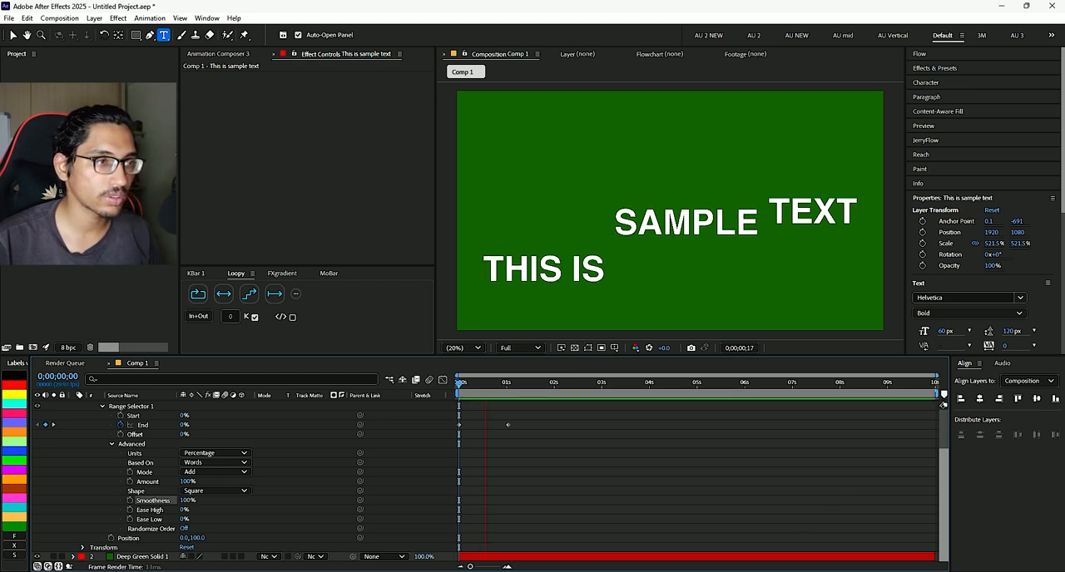
{"action": "key", "text": "space"}
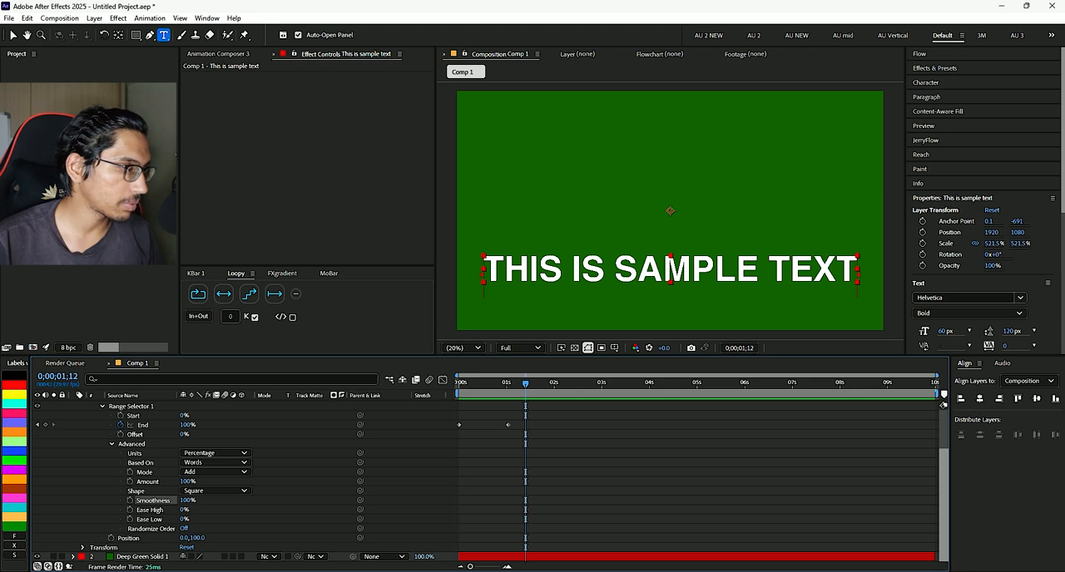
- Set the range selector's Ease High and Ease Low to 50% each and preview the animation
{"action": "left_click", "coordinate": [185, 509]}
{"action": "type", "text": "50"}
{"action": "key", "text": "Tab"}
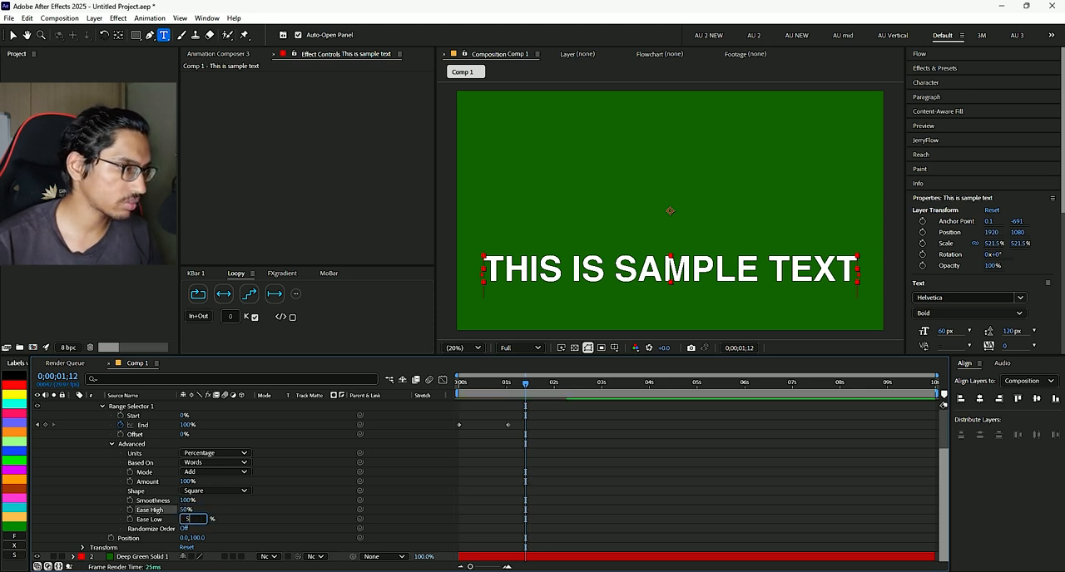
{"action": "type", "text": "50"}
{"action": "key", "text": "Tab"}
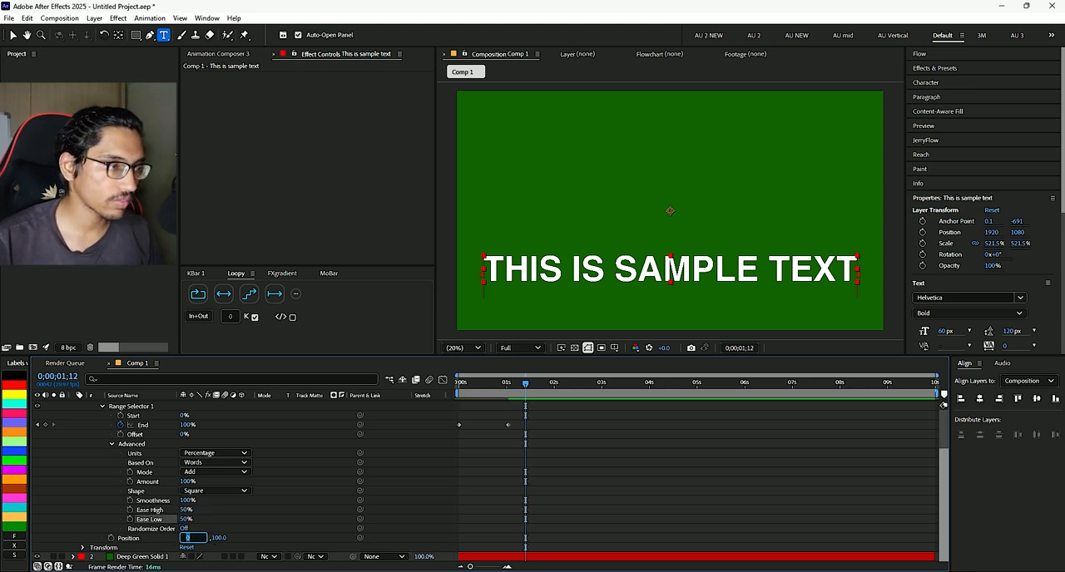
{"action": "key", "text": "Return"}
{"action": "key", "text": "space"}
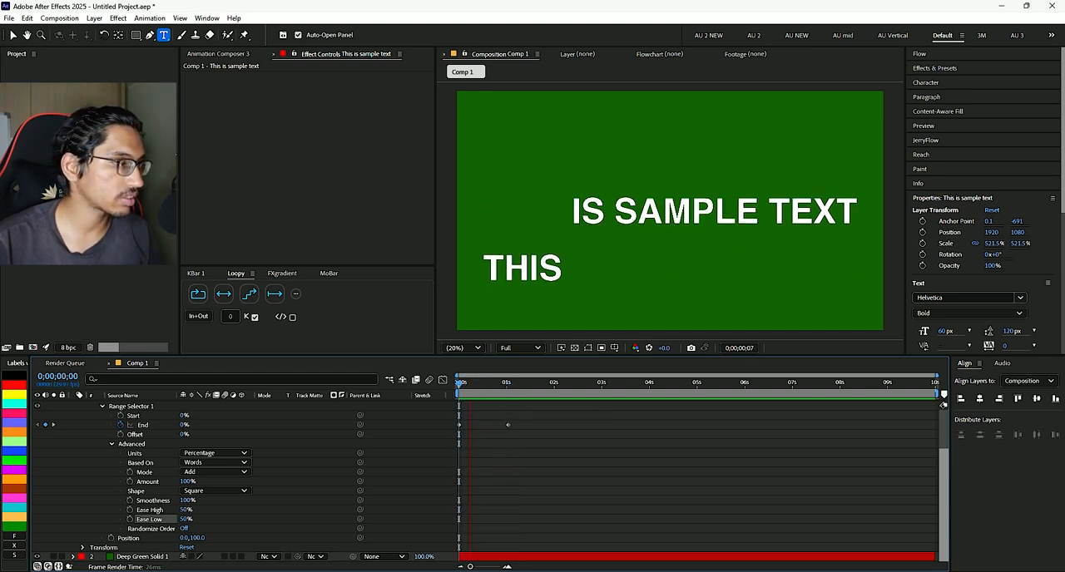
{"action": "key", "text": "space"}
{"action": "key", "text": "Home"}
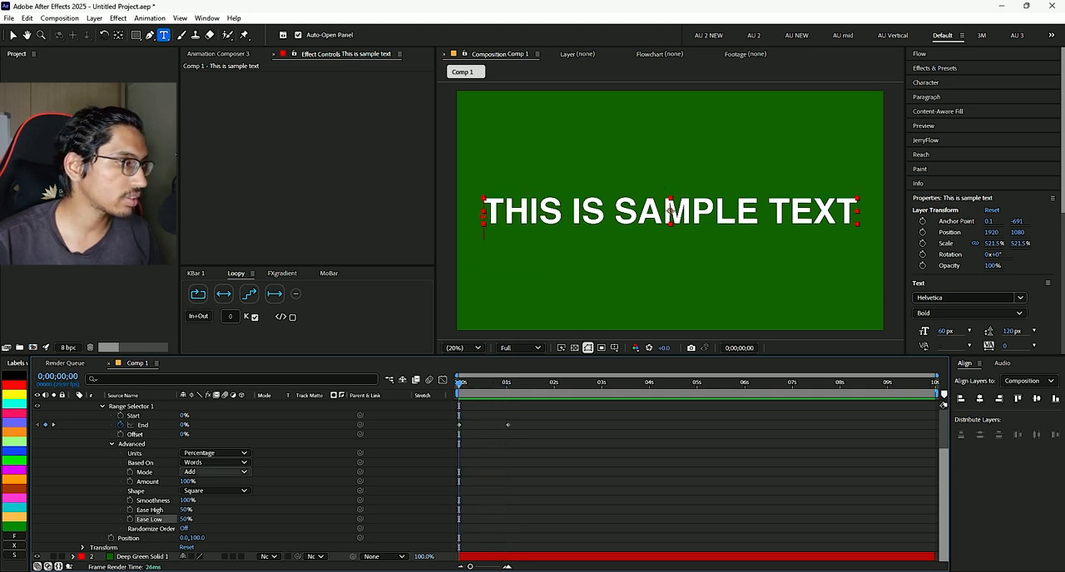
- Try basing the range selector on Characters Excluding Spaces, preview the animation, and set Based On back to Words
{"action": "left_click", "coordinate": [214, 462]}
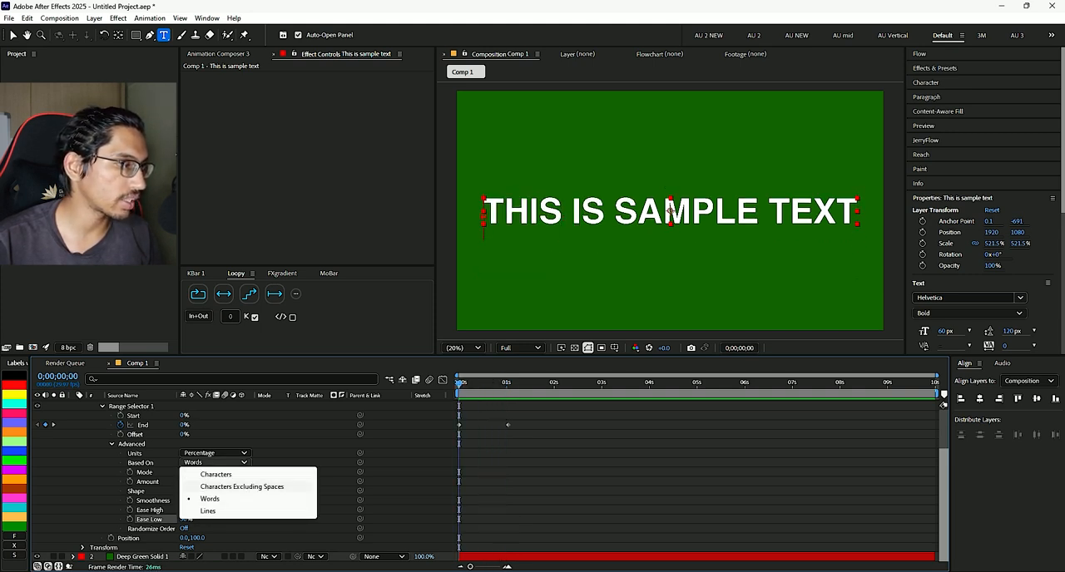
{"action": "left_click", "coordinate": [242, 487]}
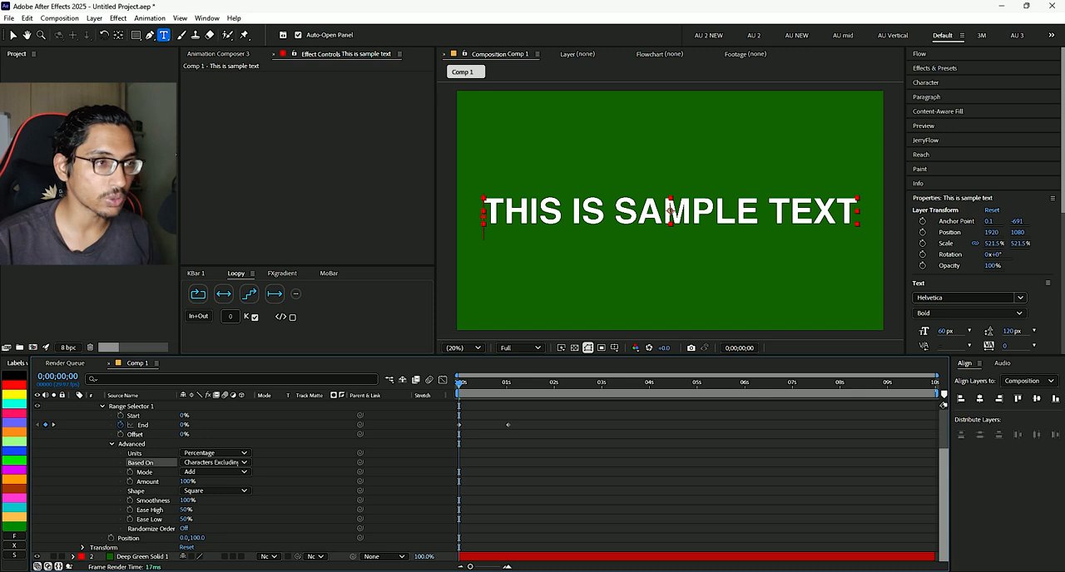
{"action": "key", "text": "space"}
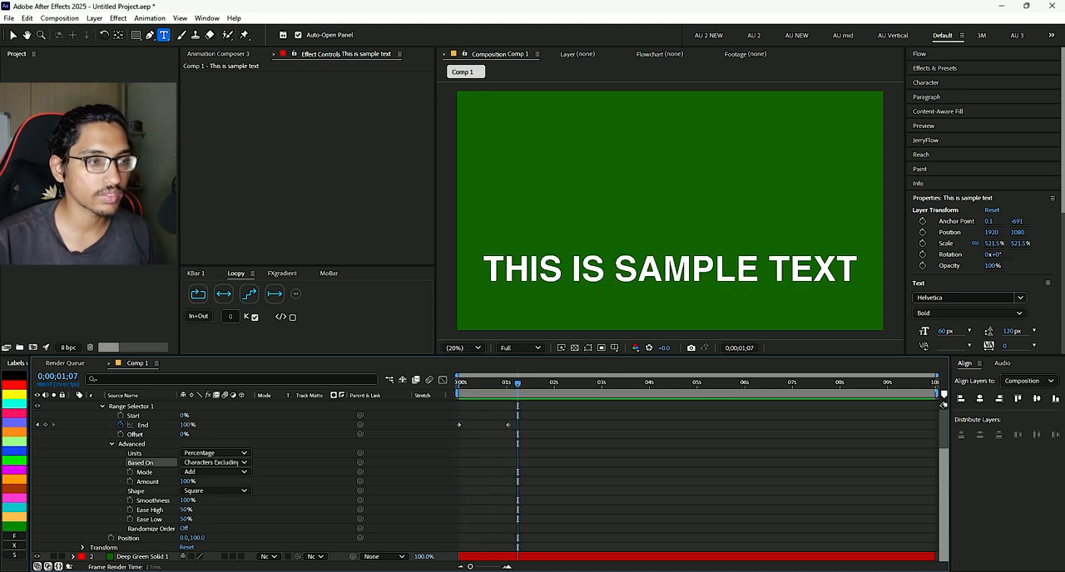
{"action": "left_click_drag", "start_coordinate": [517, 384], "coordinate": [458, 384]}
{"action": "key", "text": "space"}
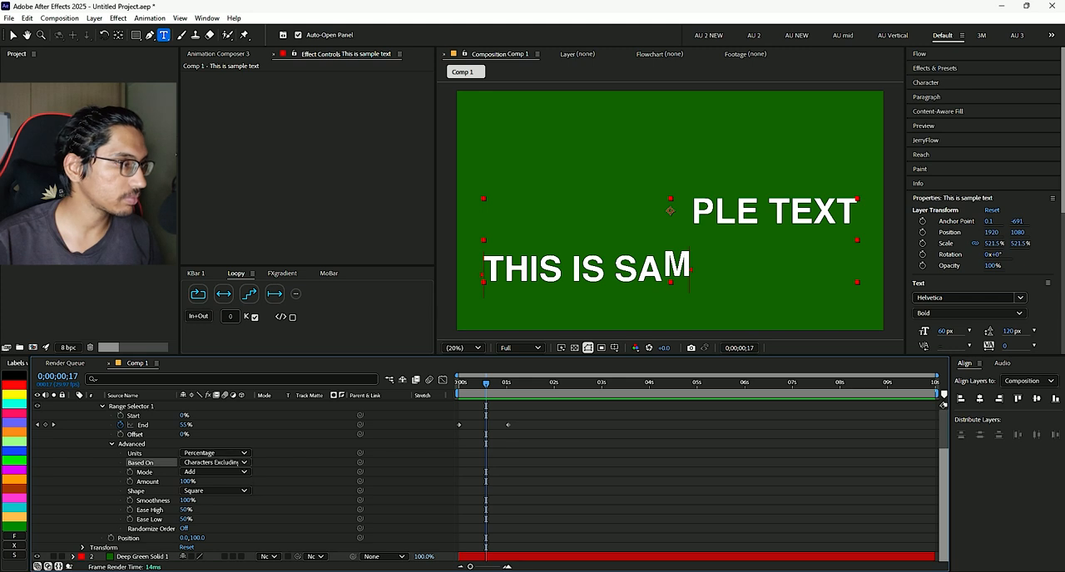
{"action": "left_click", "coordinate": [215, 462]}
{"action": "left_click", "coordinate": [212, 499]}
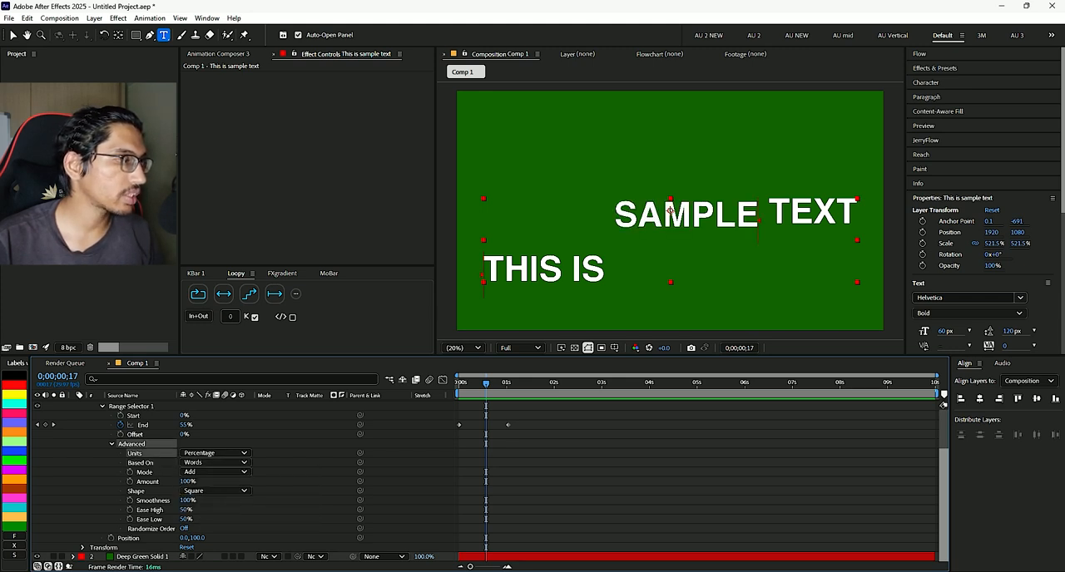
- Change the range selector's Units to Index, play the animation, and return to the first frame
{"action": "left_click", "coordinate": [215, 453]}
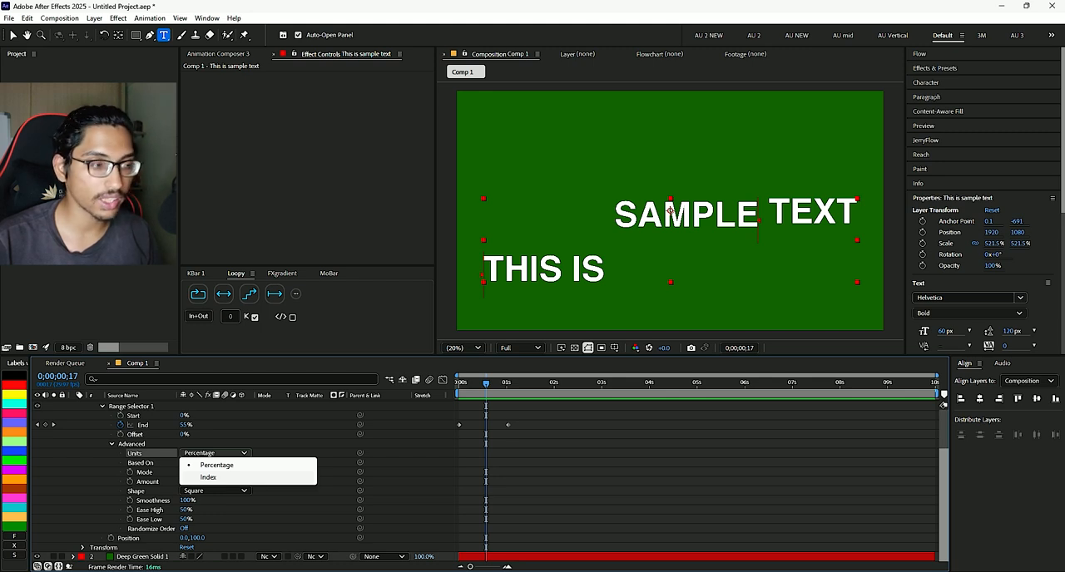
{"action": "left_click", "coordinate": [209, 477]}
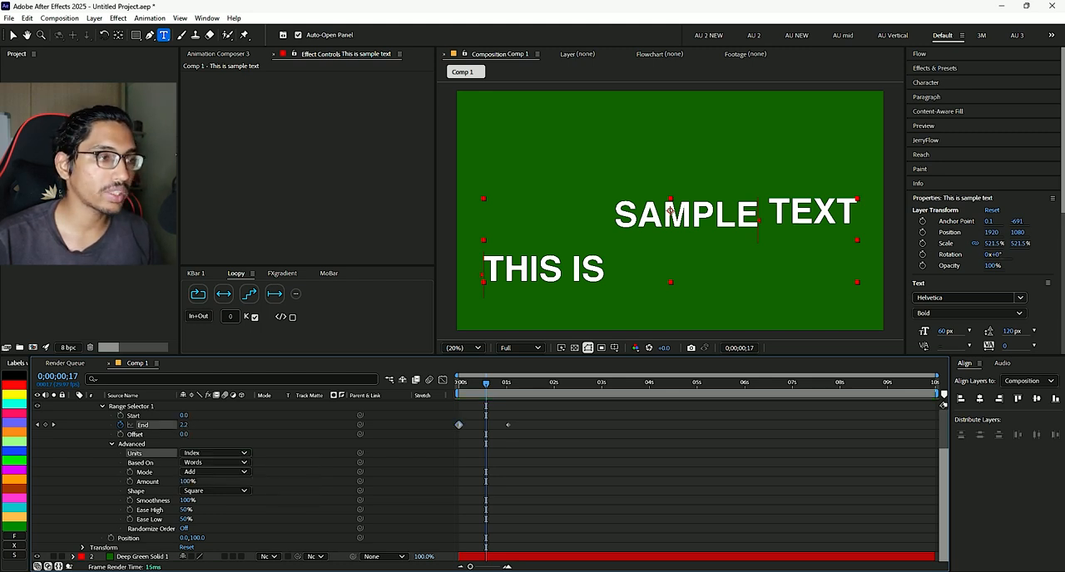
{"action": "key", "text": "space"}
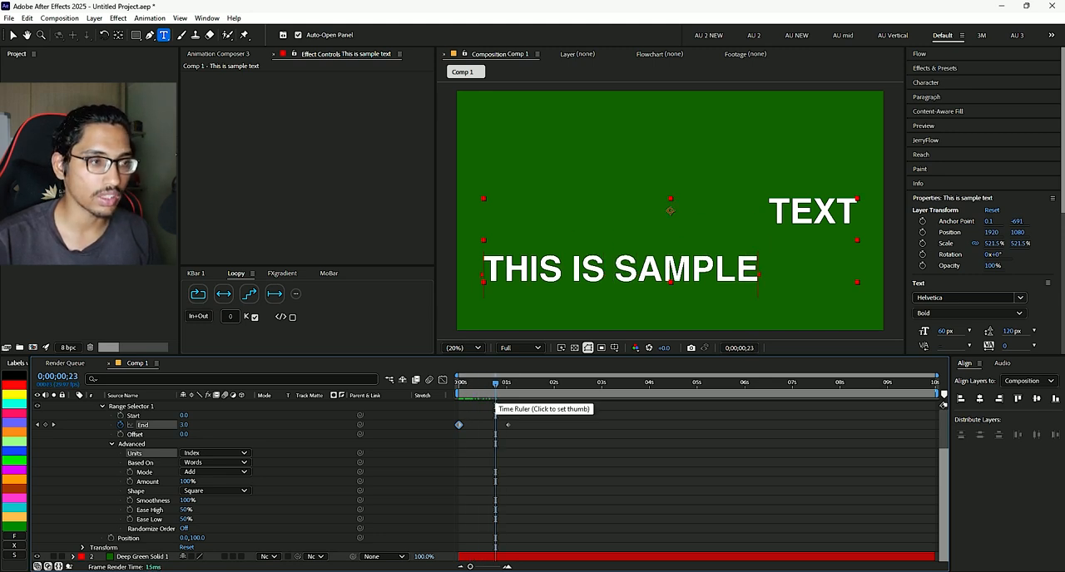
{"action": "key", "text": "Home"}
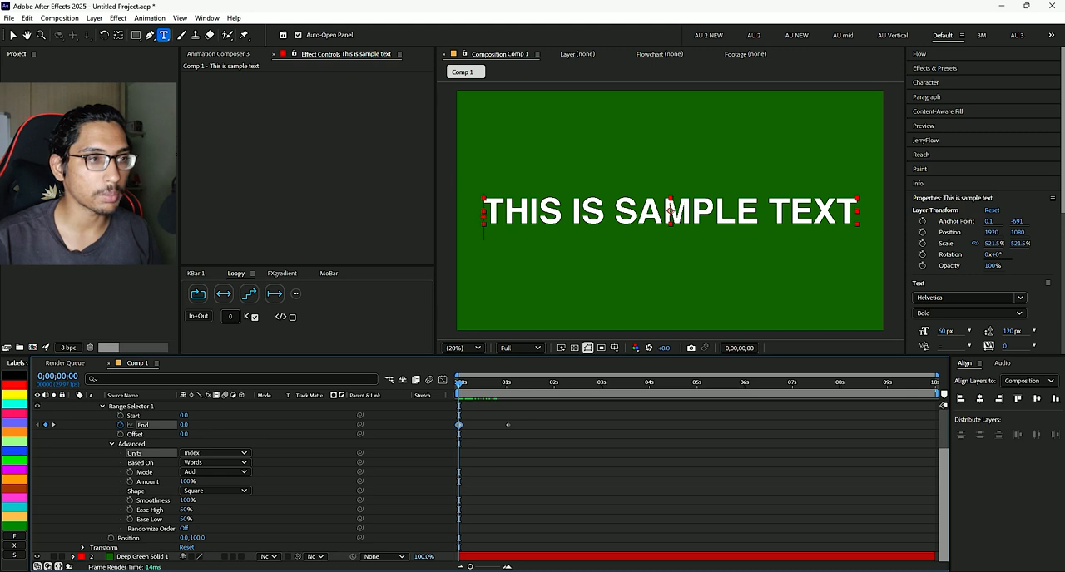
- Enter the sample text for editing and highlight its word "THIS"
{"action": "key", "text": "v"}
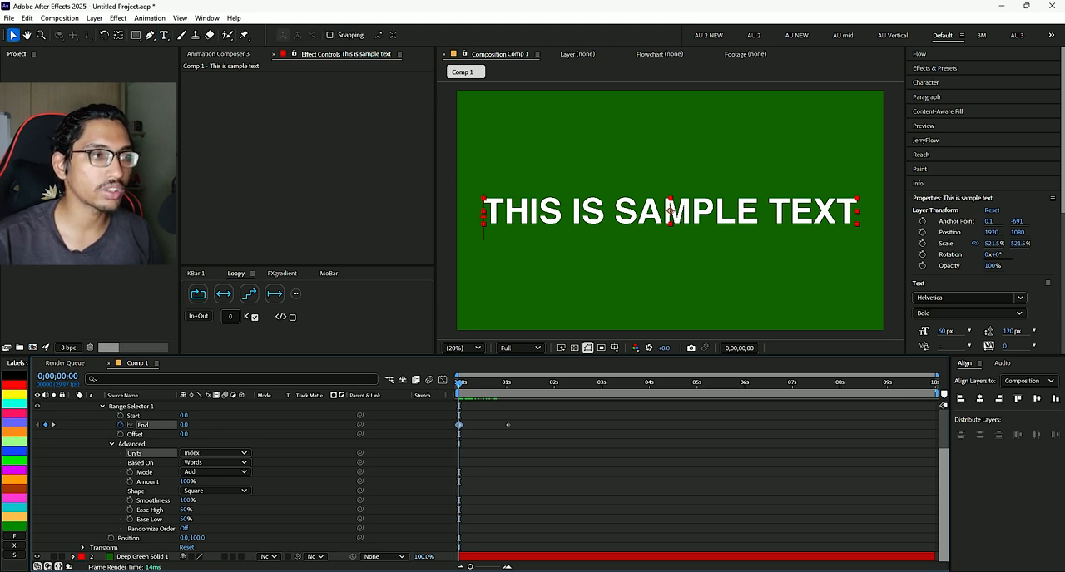
{"action": "left_click", "coordinate": [670, 212]}
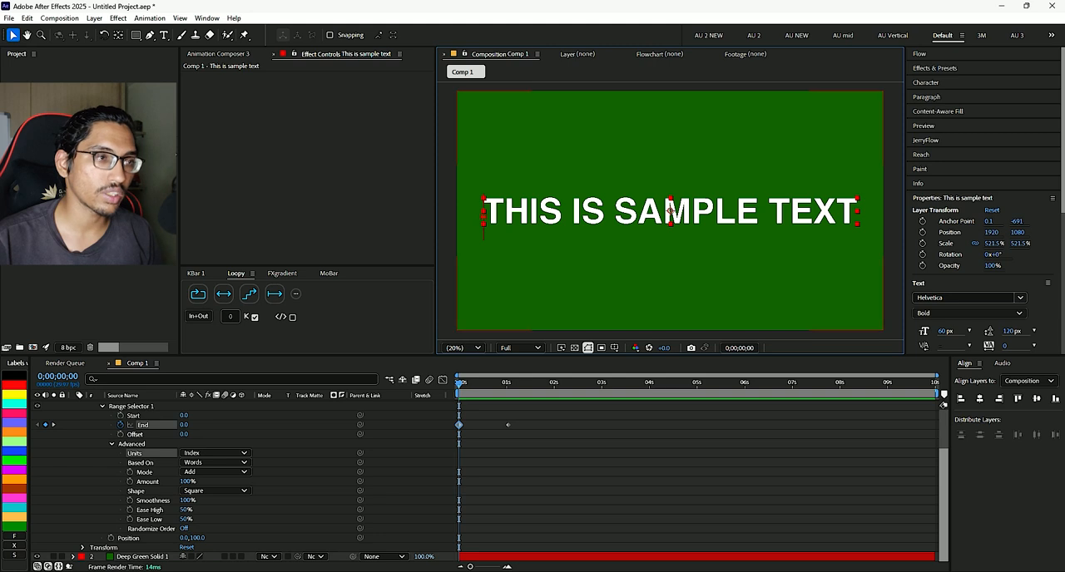
{"action": "double_click", "coordinate": [670, 210]}
{"action": "left_click_drag", "start_coordinate": [564, 217], "coordinate": [483, 216]}
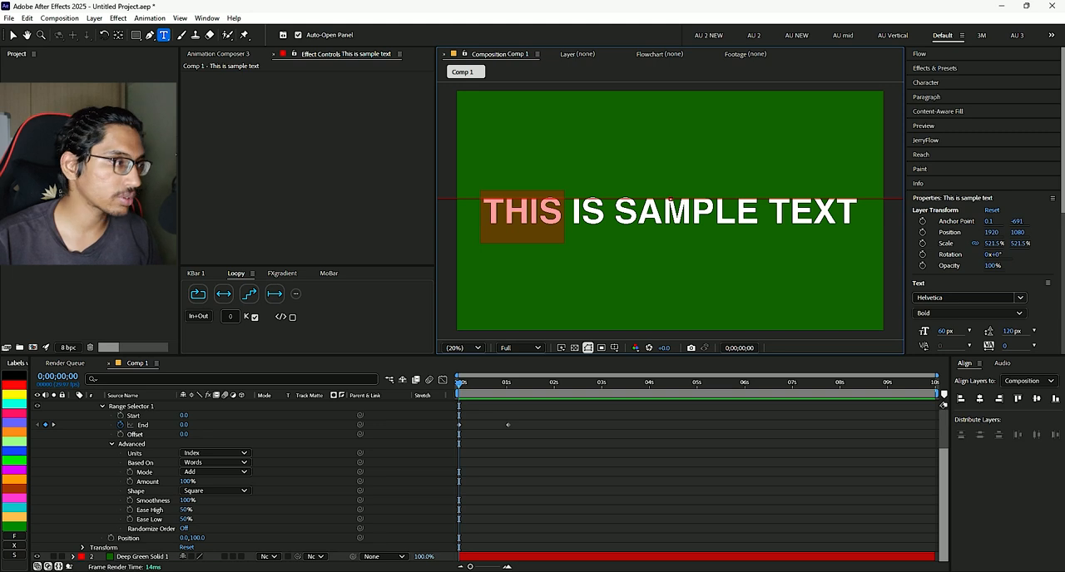
- Set the range selector's End value to 3 at the first frame
{"action": "left_click", "coordinate": [183, 425]}
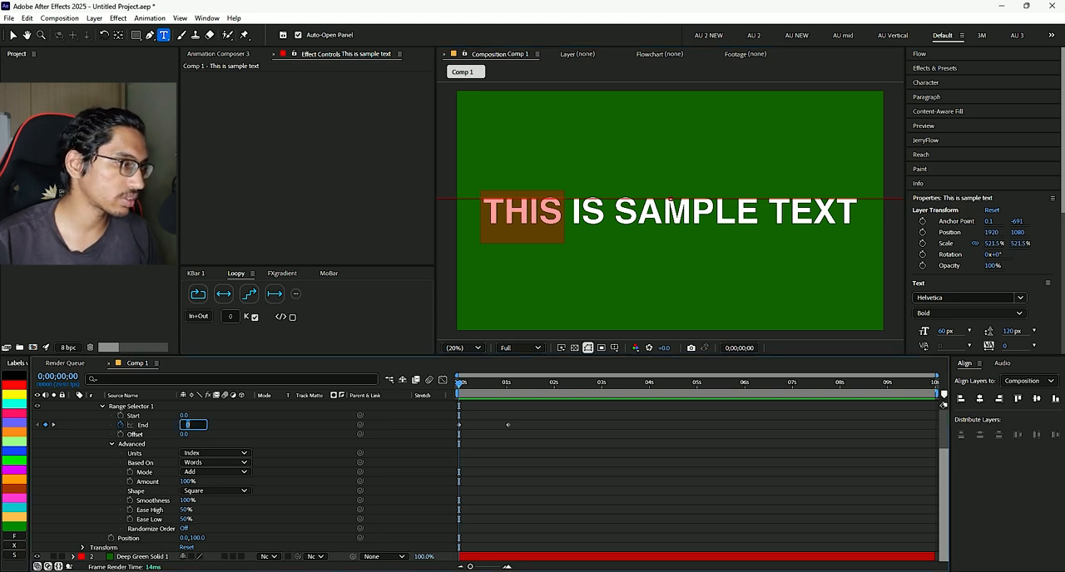
{"action": "type", "text": "3"}
{"action": "key", "text": "Return"}
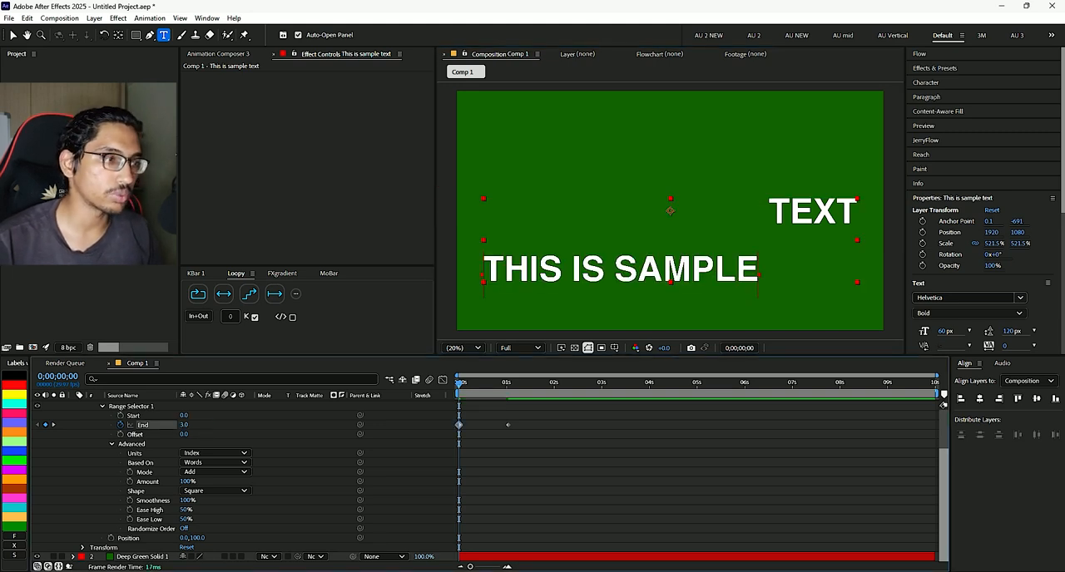
{"action": "key", "text": "space"}
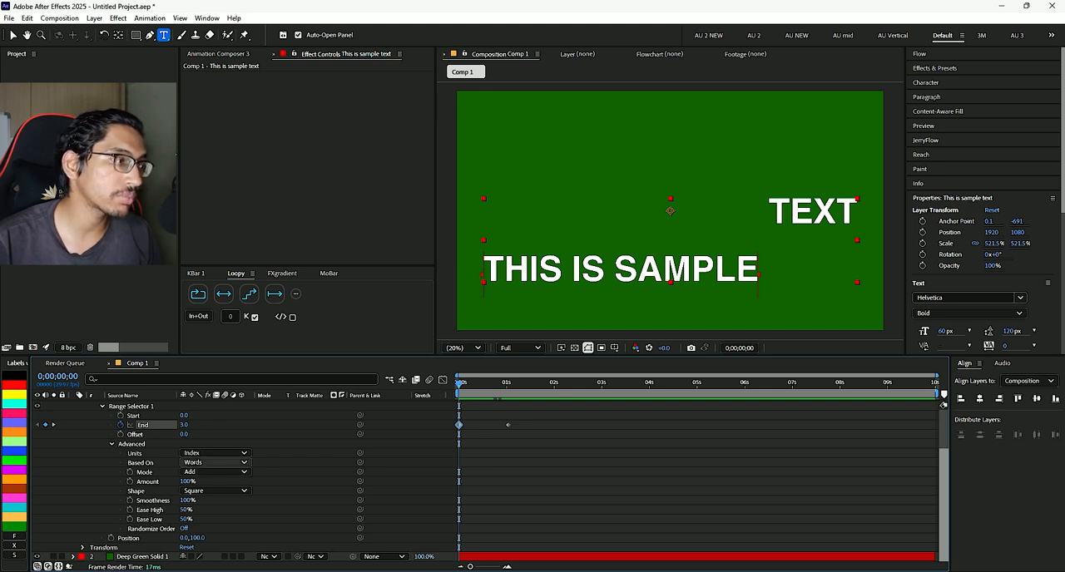
- Base the range selector on Characters Excluding Spaces, play the animation several times, and return to the first frame
{"action": "left_click", "coordinate": [214, 463]}
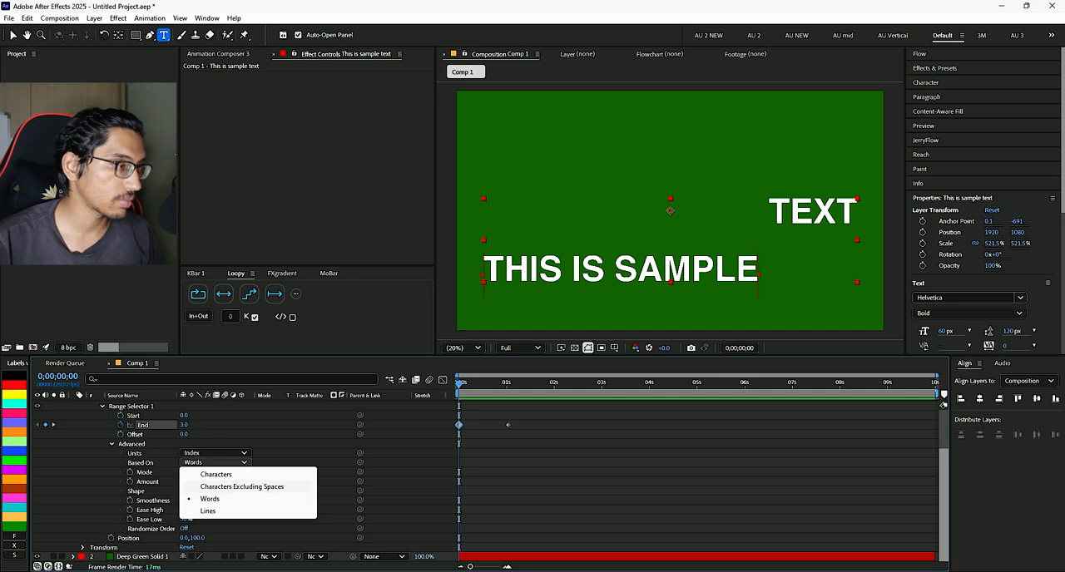
{"action": "left_click", "coordinate": [241, 487]}
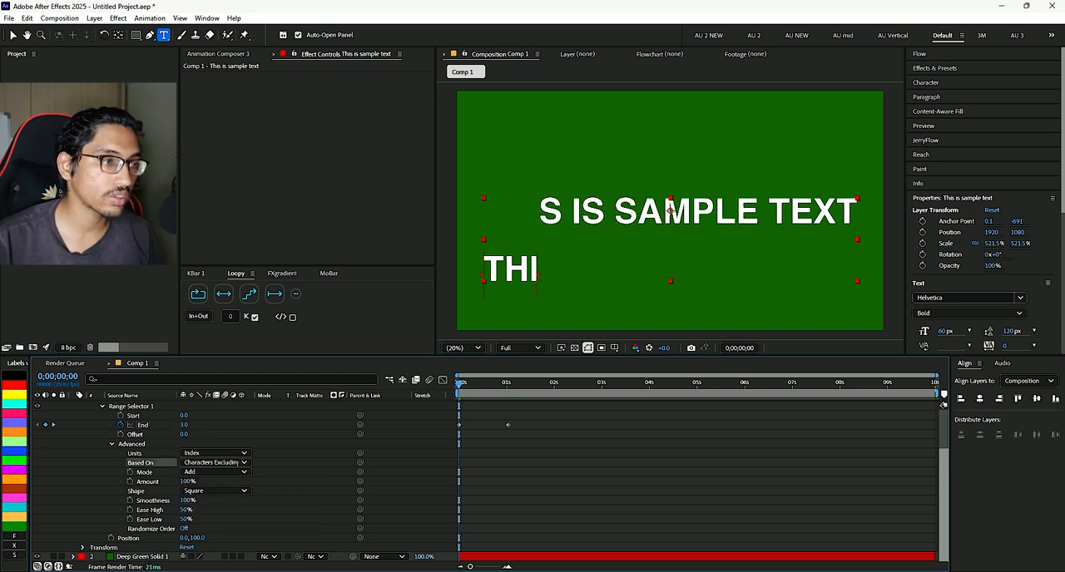
{"action": "key", "text": "space"}
{"action": "key", "text": "space"}
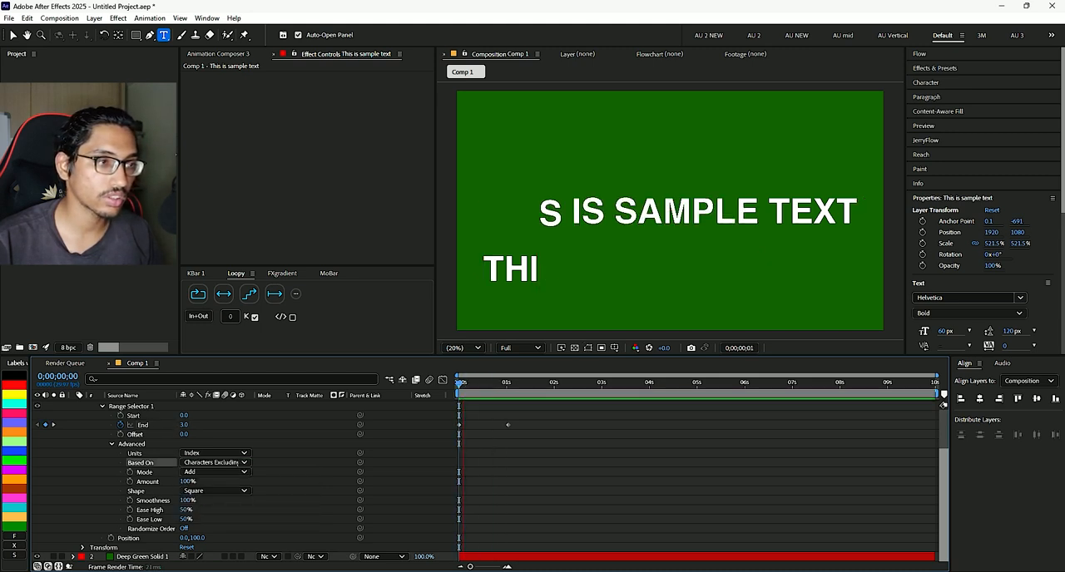
{"action": "left_click_drag", "start_coordinate": [524, 384], "coordinate": [458, 385]}
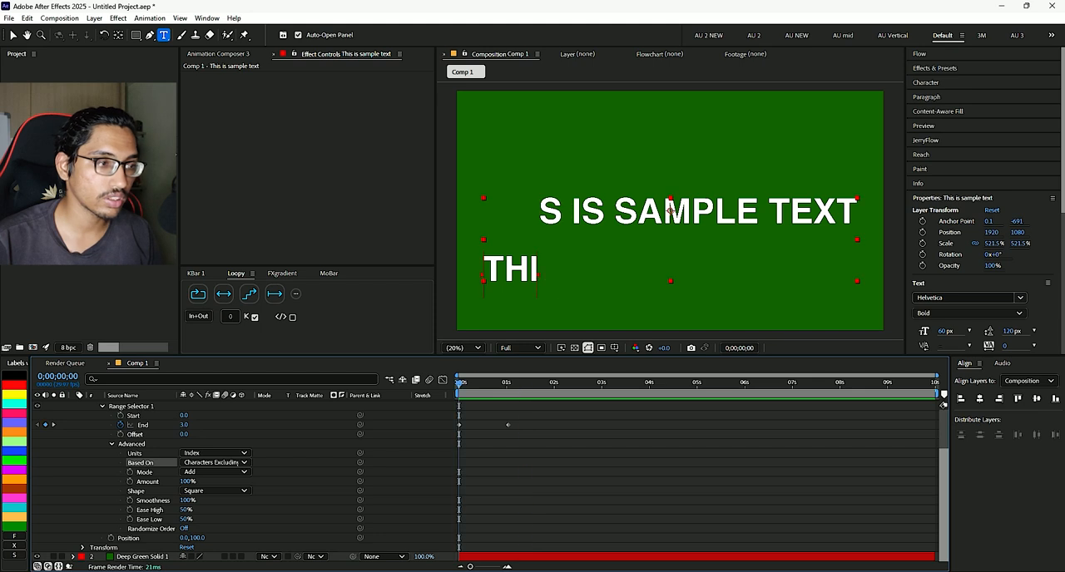
{"action": "key", "text": "space"}
{"action": "key", "text": "space"}
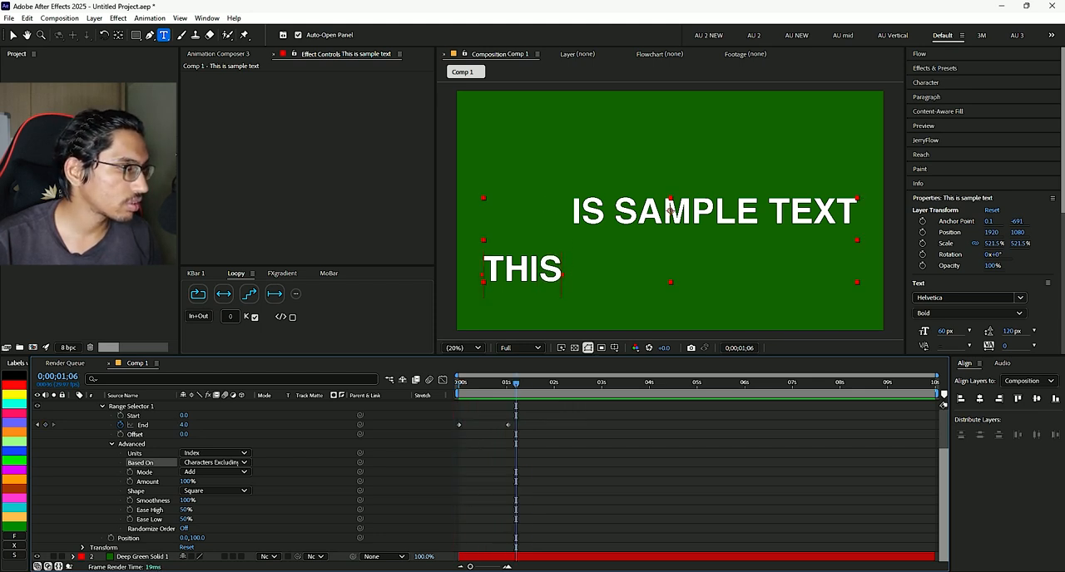
{"action": "key", "text": "Home"}
{"action": "key", "text": "space"}
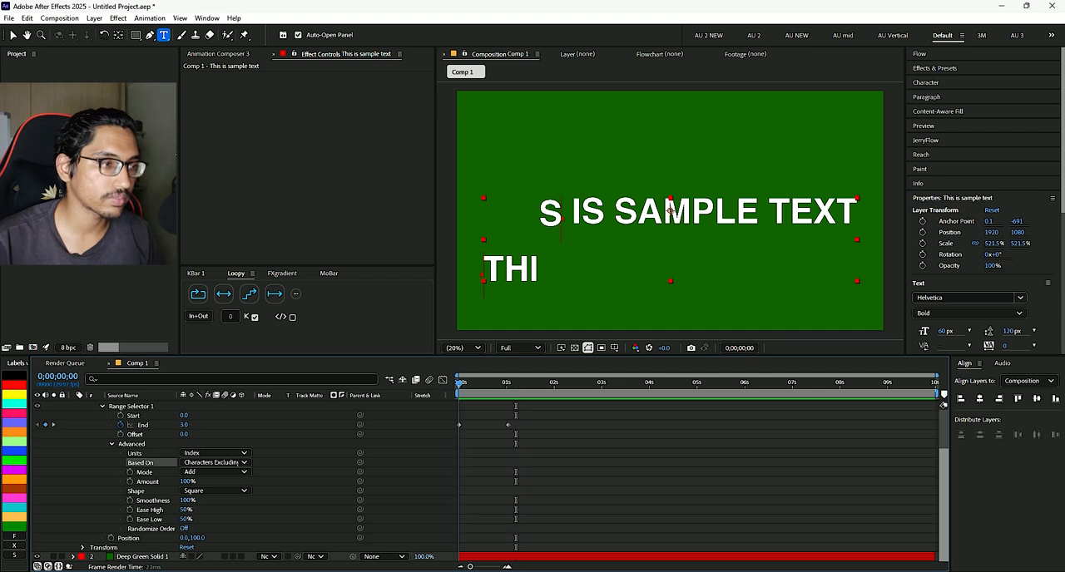
{"action": "key", "text": "space"}
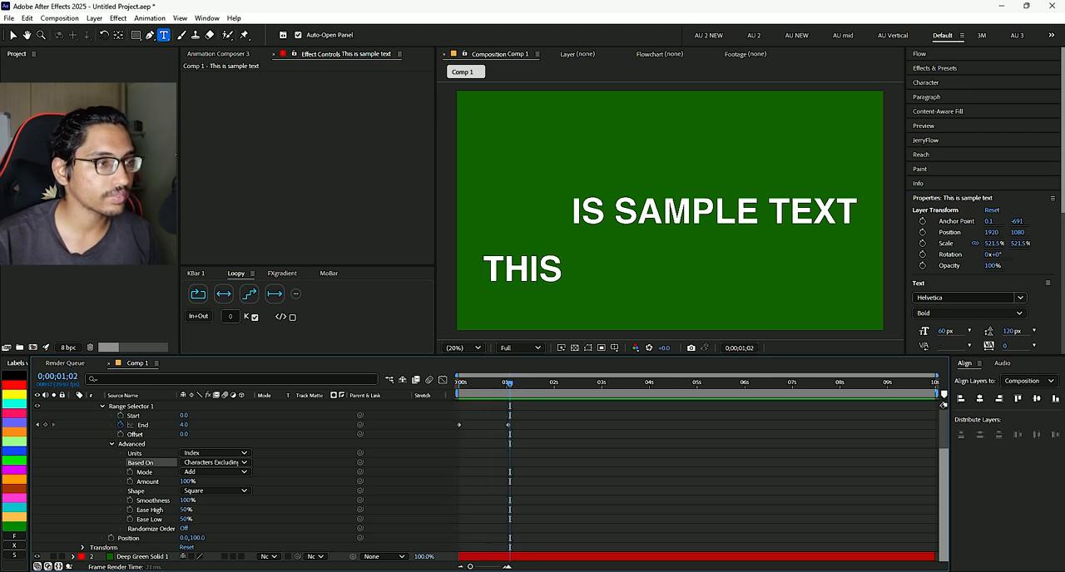
{"action": "key", "text": "Home"}
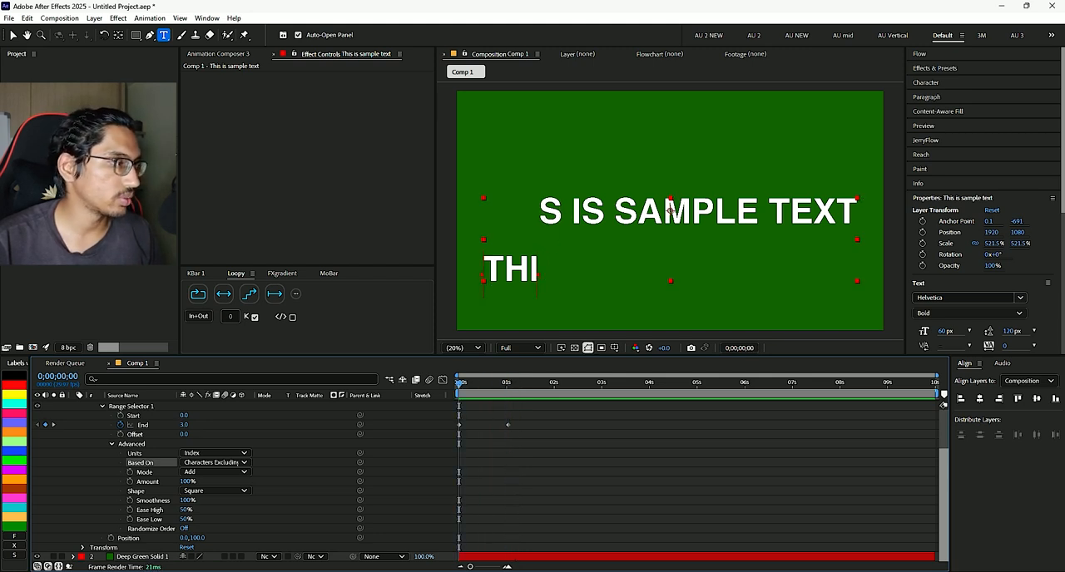
- Change the range selector's Units to Percentage and try a different End value at 0;00;00;22
{"action": "left_click", "coordinate": [214, 453]}
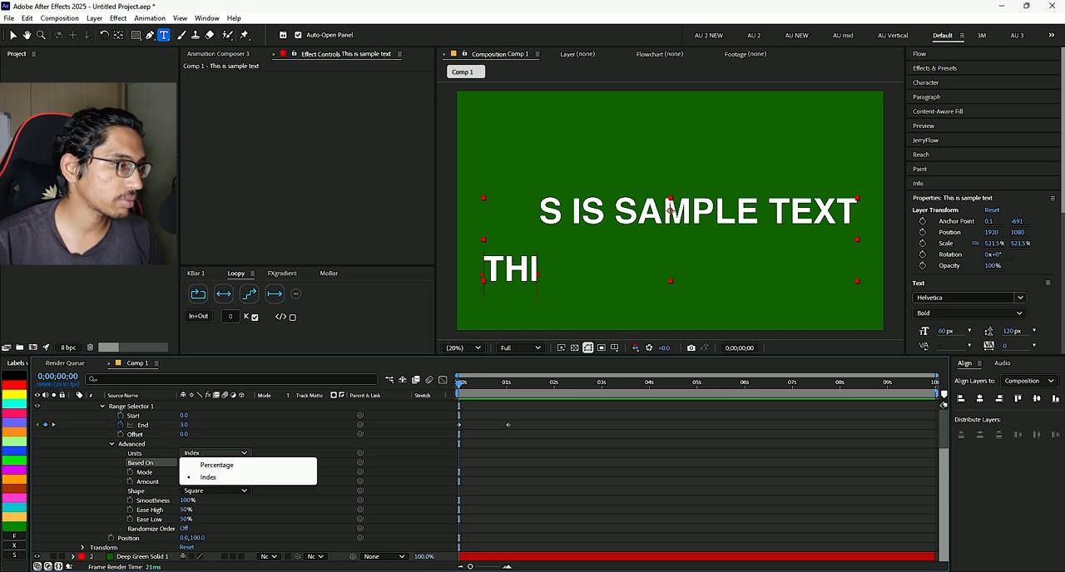
{"action": "left_click", "coordinate": [216, 465]}
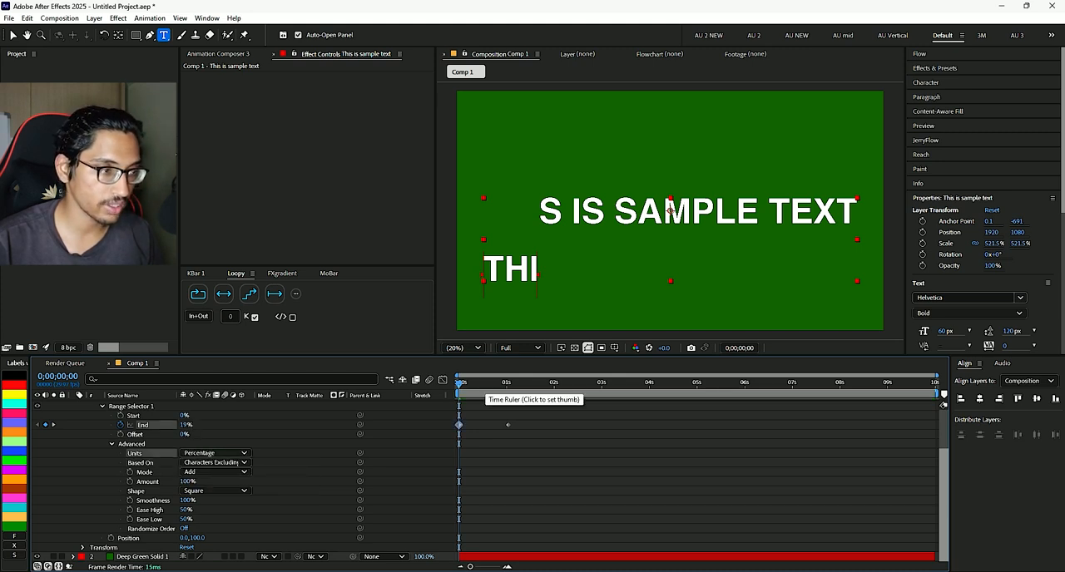
{"action": "left_click", "coordinate": [485, 383]}
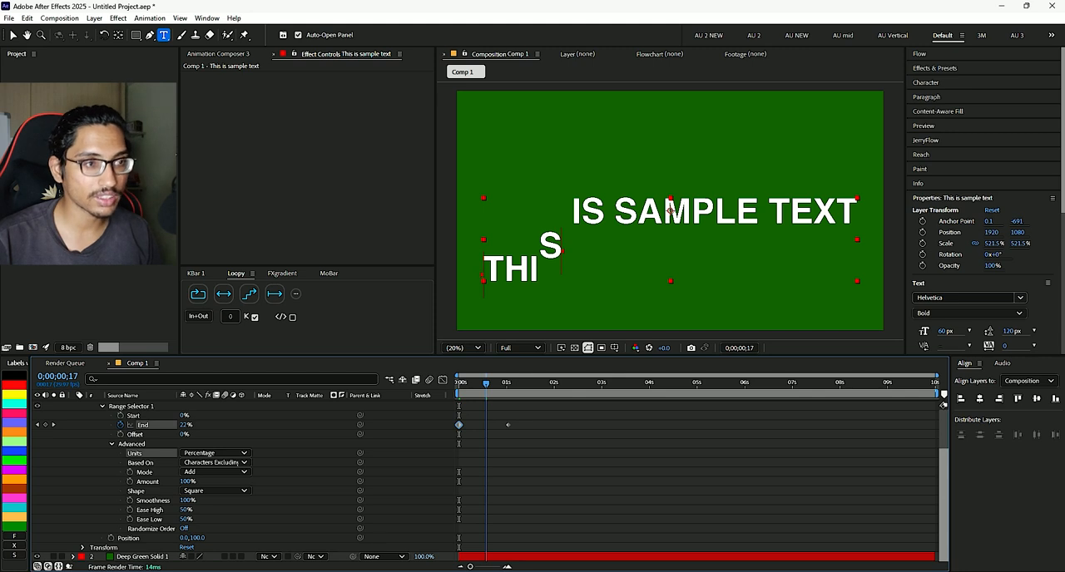
{"action": "mouse_move", "coordinate": [486, 384]}
{"action": "left_mouse_down"}
{"action": "mouse_move", "coordinate": [460, 383]}
{"action": "mouse_move", "coordinate": [494, 384]}
{"action": "left_mouse_up"}
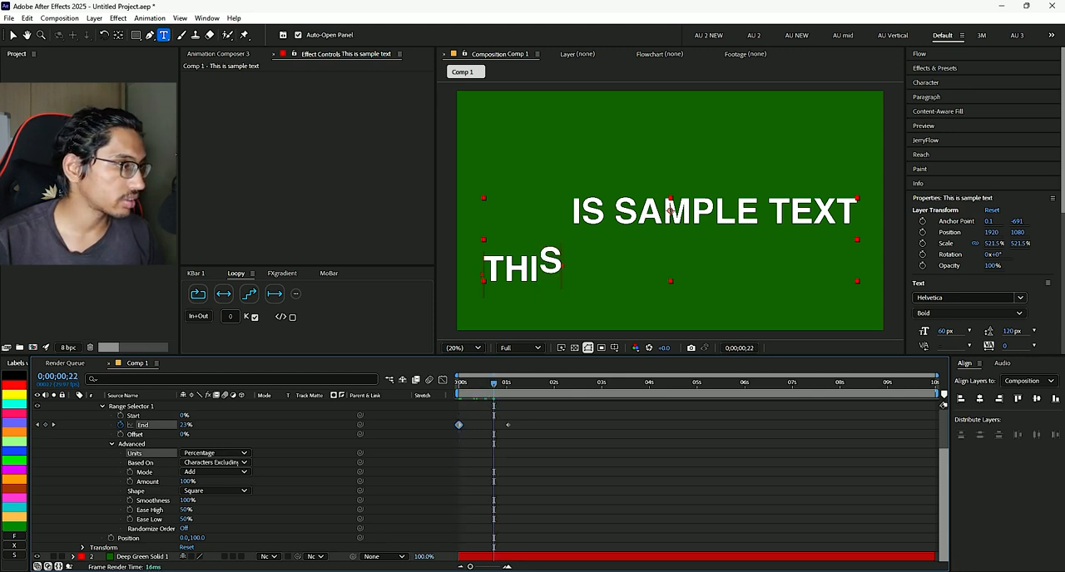
{"action": "left_click_drag", "start_coordinate": [184, 425], "coordinate": [255, 426]}
{"action": "left_click_drag", "start_coordinate": [493, 383], "coordinate": [457, 383]}
- Delete all End keyframes and remove the Position animator from the sample text layer
{"action": "left_click_drag", "start_coordinate": [529, 411], "coordinate": [448, 433]}
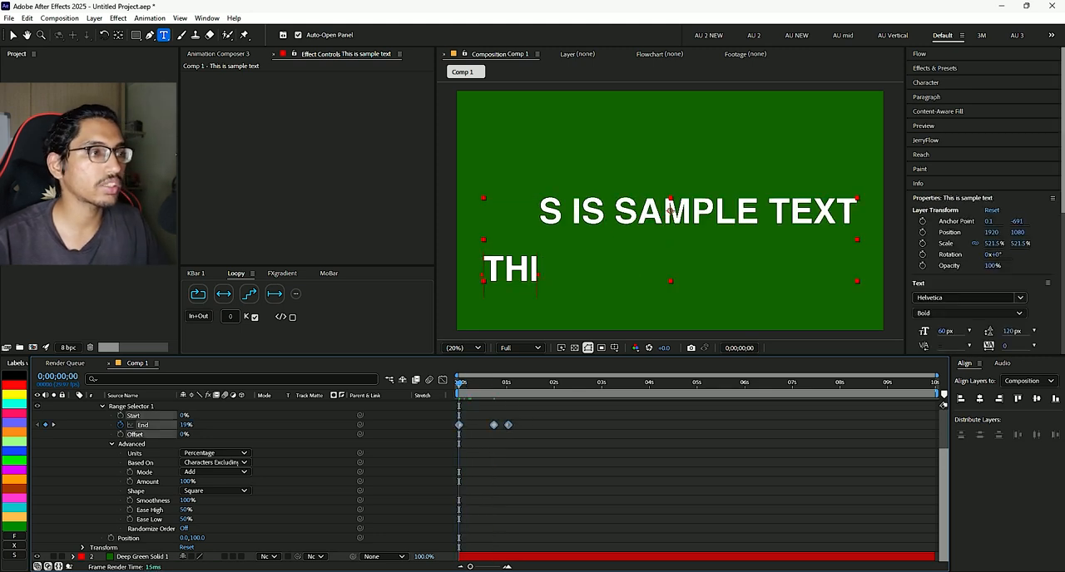
{"action": "key", "text": "Delete"}
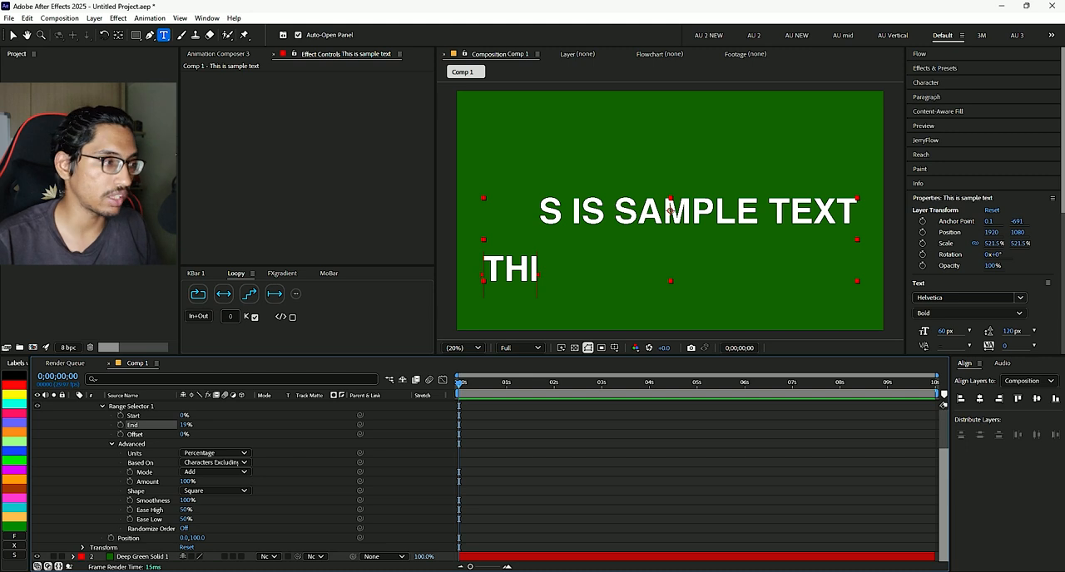
{"action": "scroll", "coordinate": [485, 481], "scroll_direction": "up", "scroll_amount": 3}
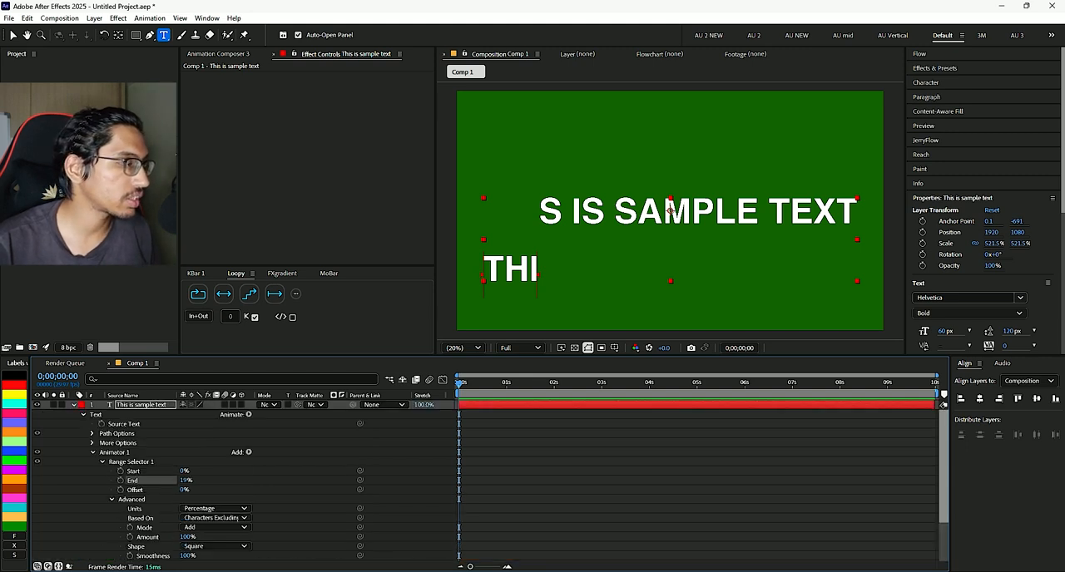
{"action": "left_click", "coordinate": [115, 452]}
{"action": "key", "text": "Delete"}
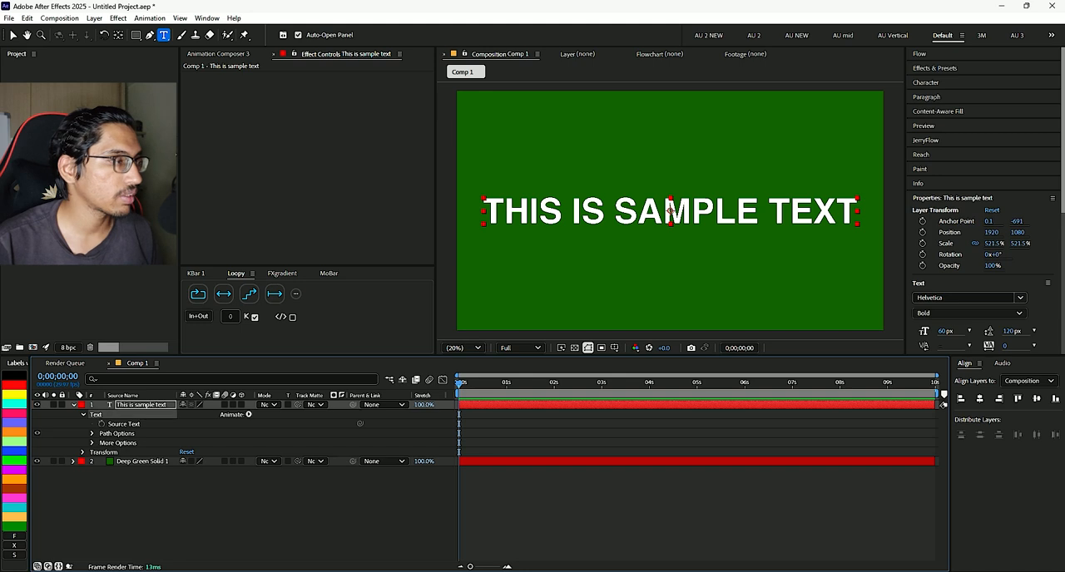
- Add an Opacity animator to the sample text layer and set its Opacity to 0%
{"action": "left_click", "coordinate": [248, 414]}
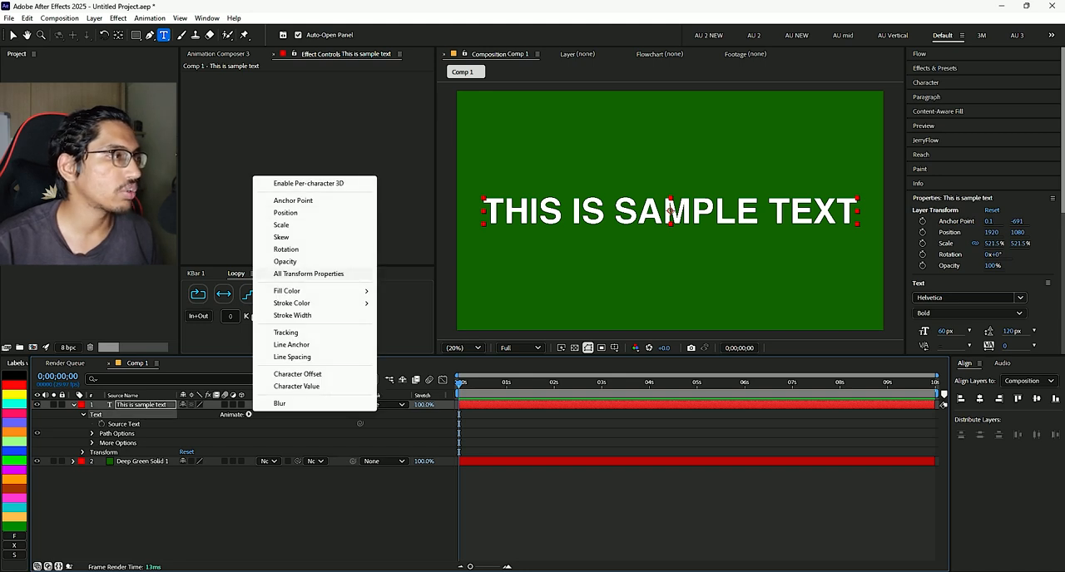
{"action": "left_click", "coordinate": [285, 261]}
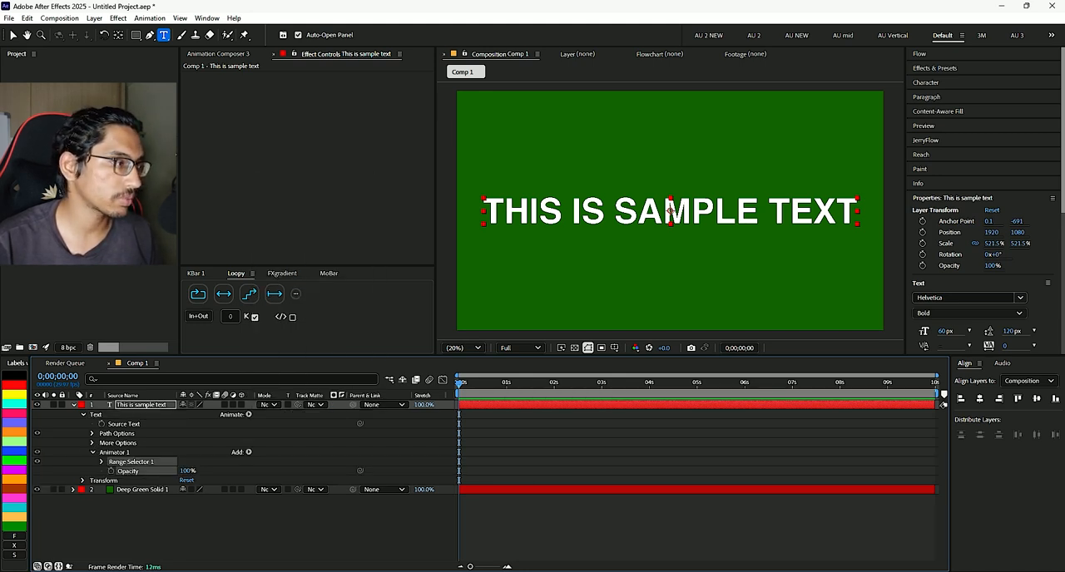
{"action": "left_click", "coordinate": [185, 471]}
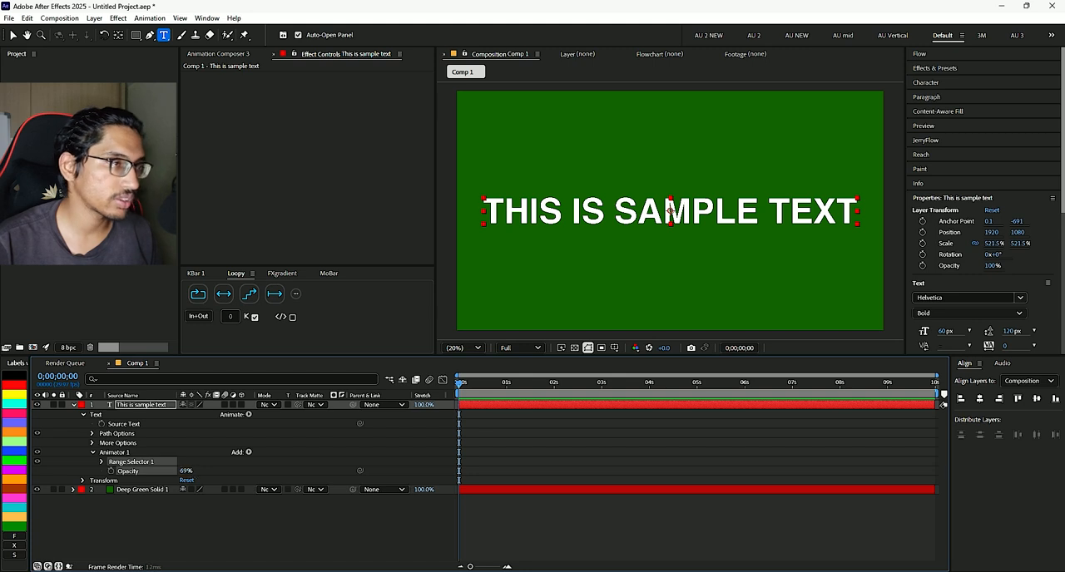
{"action": "type", "text": "0"}
{"action": "key", "text": "Return"}
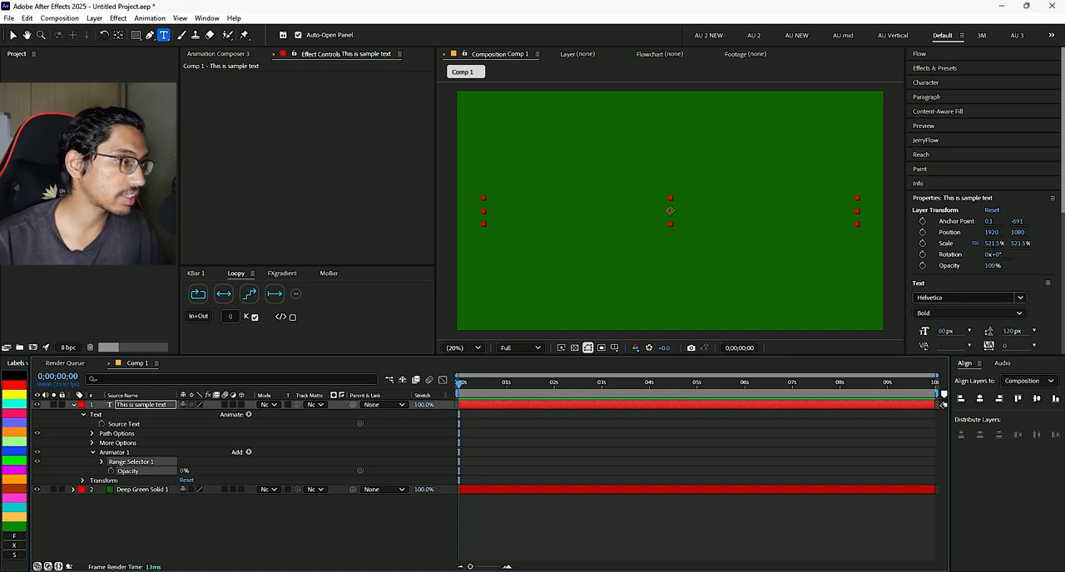
- Keyframe the range selector's Start from 0% at the first frame to 100% at 0;00;01;01
{"action": "left_click", "coordinate": [101, 462]}
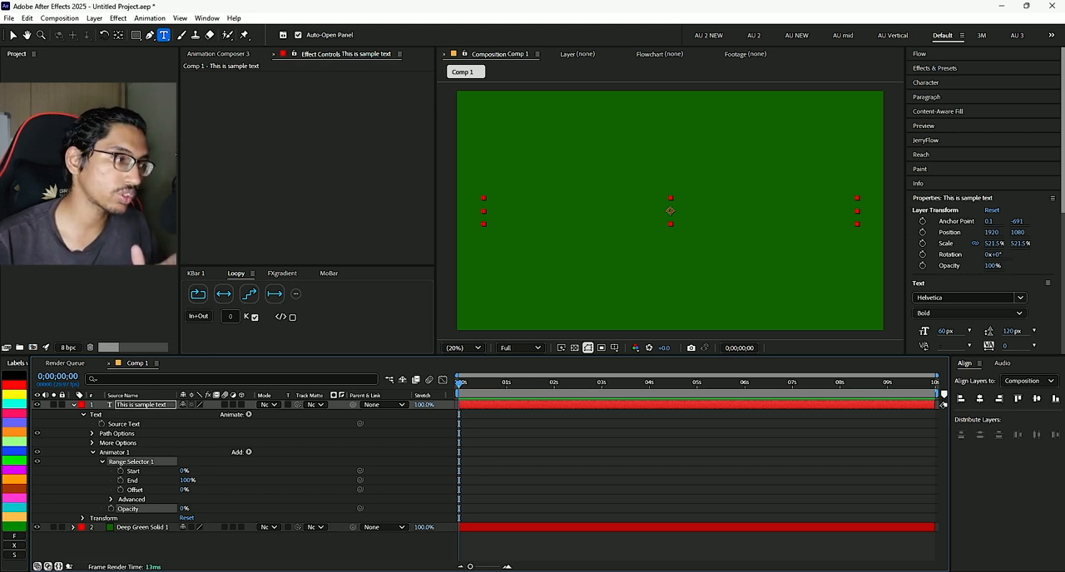
{"action": "mouse_move", "coordinate": [187, 480]}
{"action": "left_mouse_down"}
{"action": "mouse_move", "coordinate": [134, 481]}
{"action": "mouse_move", "coordinate": [240, 471]}
{"action": "mouse_move", "coordinate": [131, 481]}
{"action": "mouse_move", "coordinate": [188, 480]}
{"action": "left_mouse_up"}
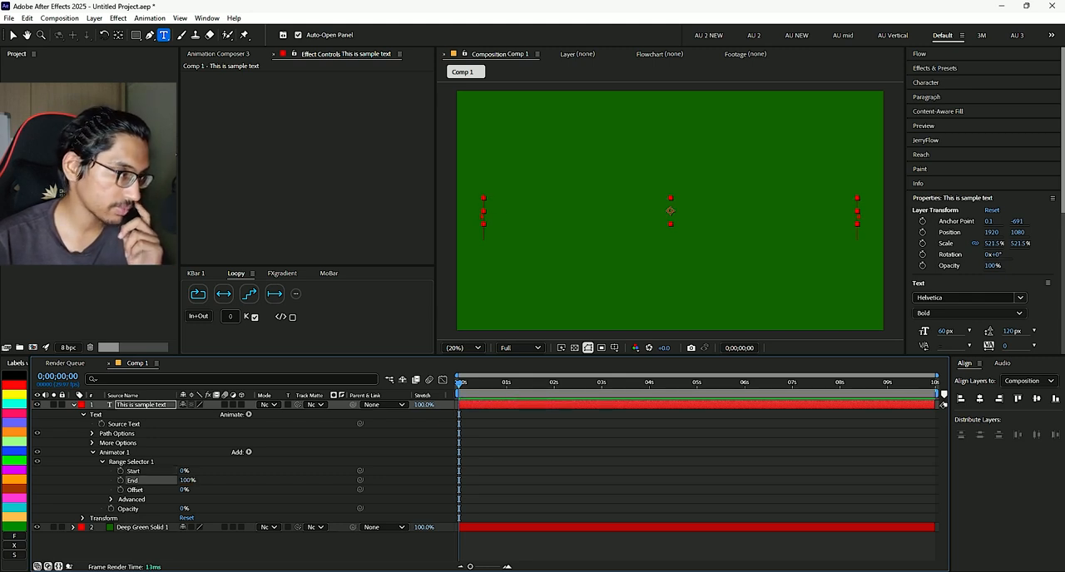
{"action": "left_click", "coordinate": [120, 471]}
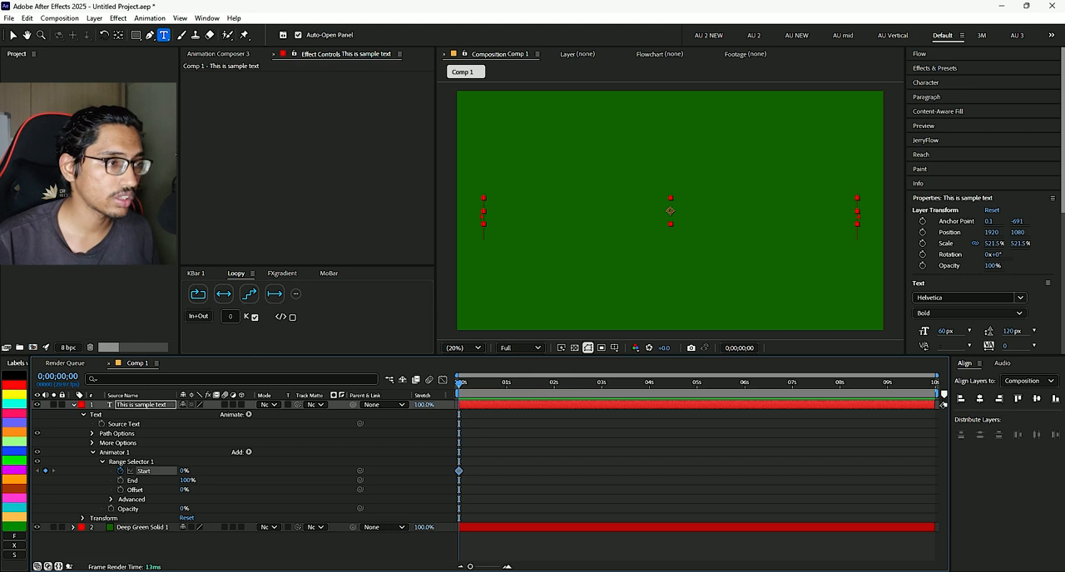
{"action": "left_click", "coordinate": [508, 384]}
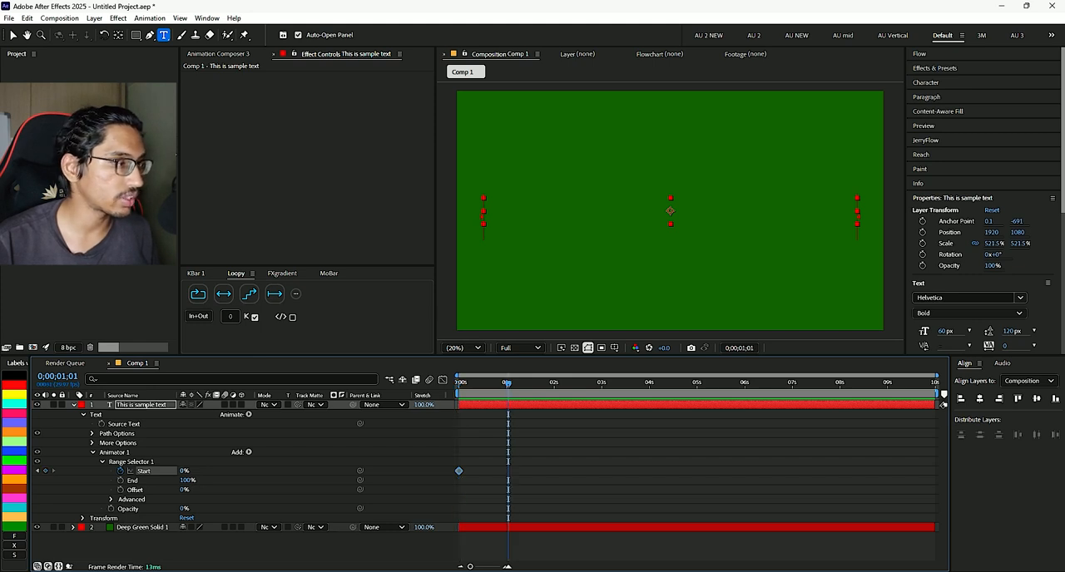
{"action": "left_click_drag", "start_coordinate": [185, 471], "coordinate": [258, 471]}
{"action": "left_click_drag", "start_coordinate": [508, 383], "coordinate": [459, 383]}
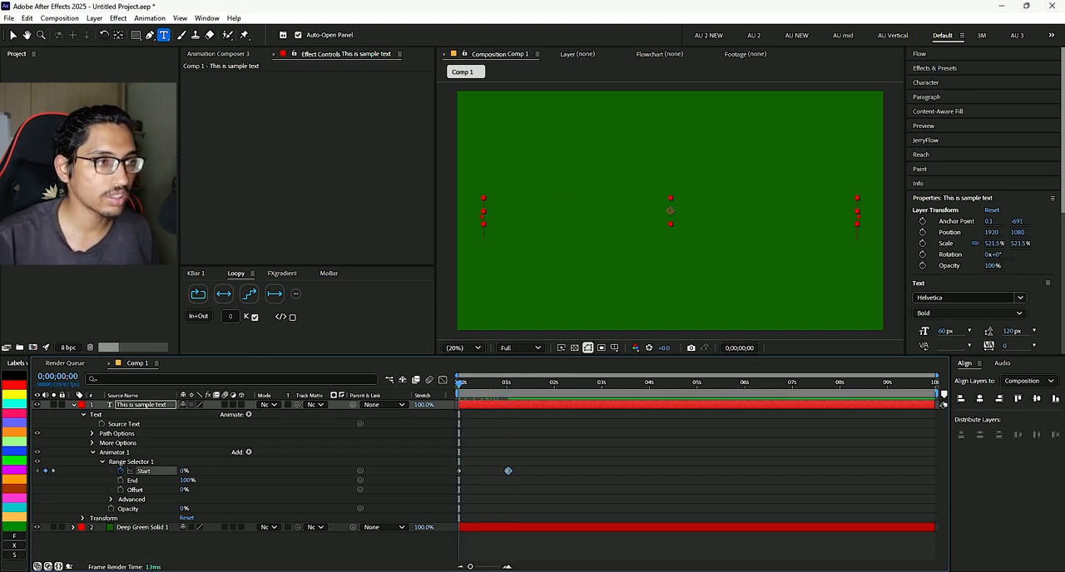
- Preview the text's opacity reveal from the first frame
{"action": "key", "text": "space"}
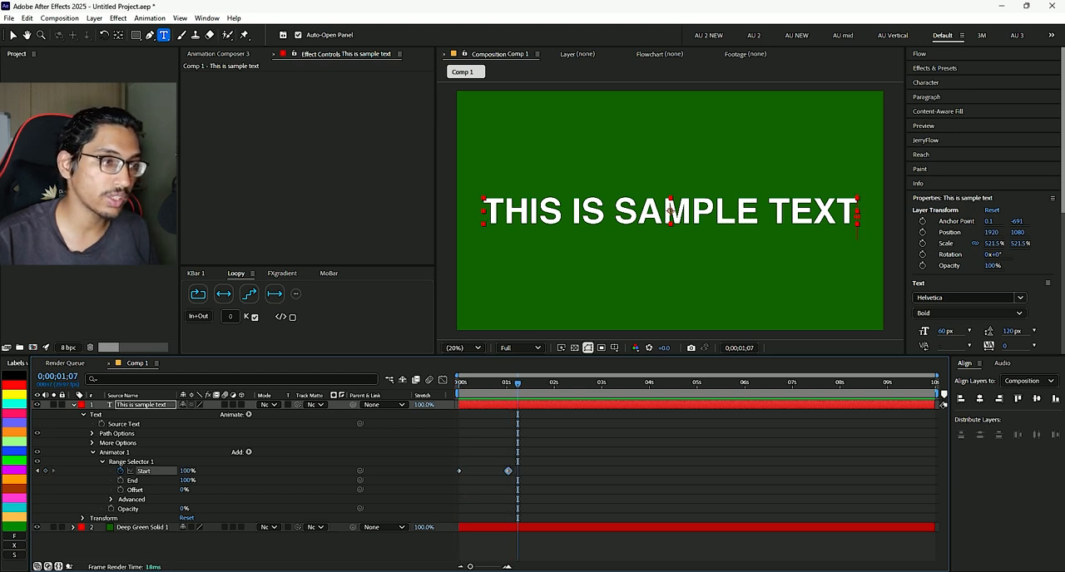
{"action": "key", "text": "space"}
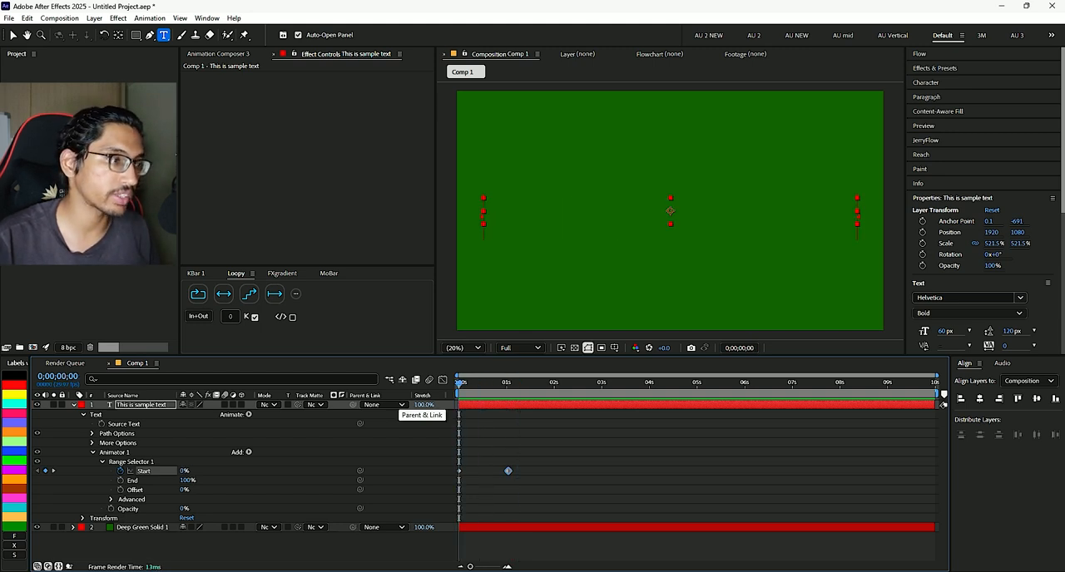
{"action": "key", "text": "space"}
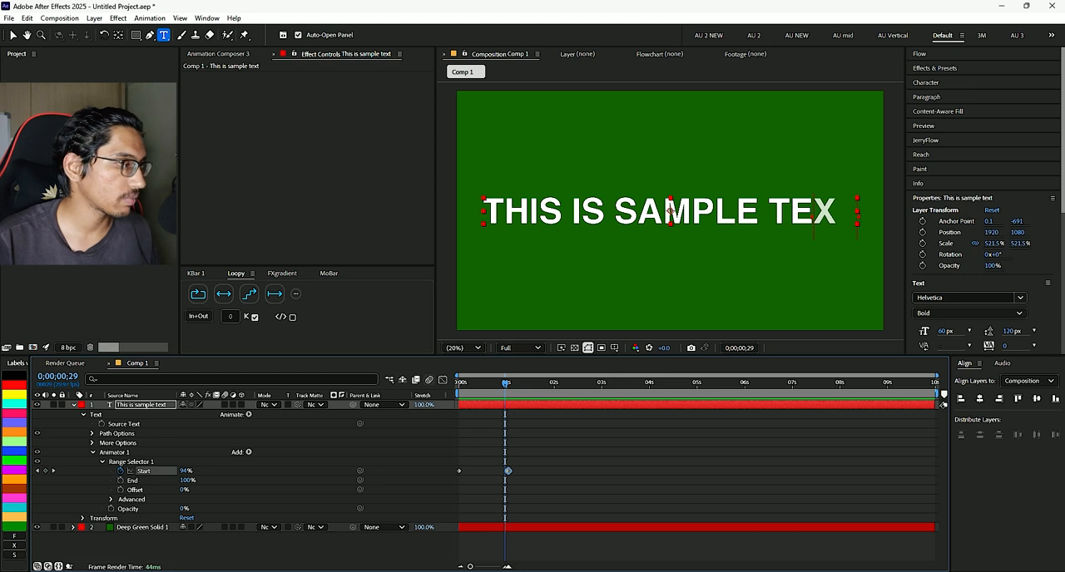
- Expand the Opacity animator's advanced range selector settings and review its Smoothness, Ease High and Ease Low options
{"action": "left_click", "coordinate": [111, 499]}
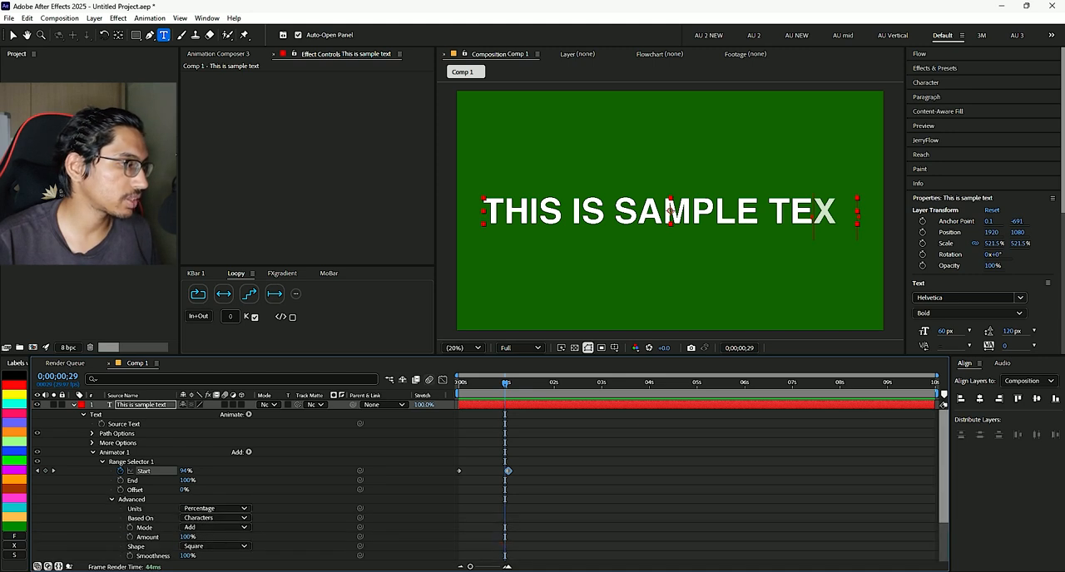
{"action": "left_click", "coordinate": [153, 556]}
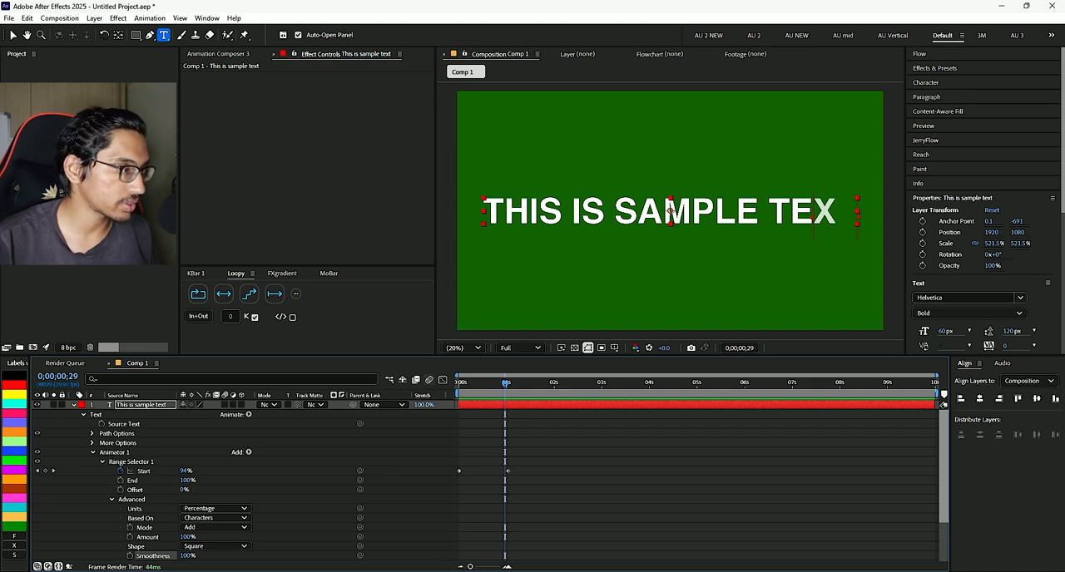
{"action": "scroll", "coordinate": [250, 482], "scroll_direction": "down", "scroll_amount": 2}
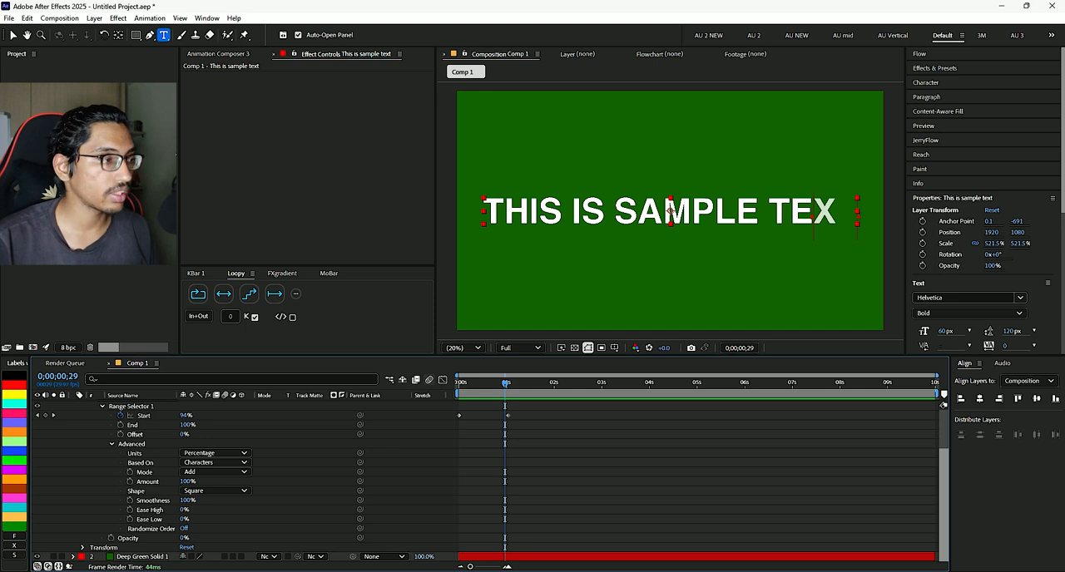
{"action": "scroll", "coordinate": [249, 483], "scroll_direction": "up", "scroll_amount": 2}
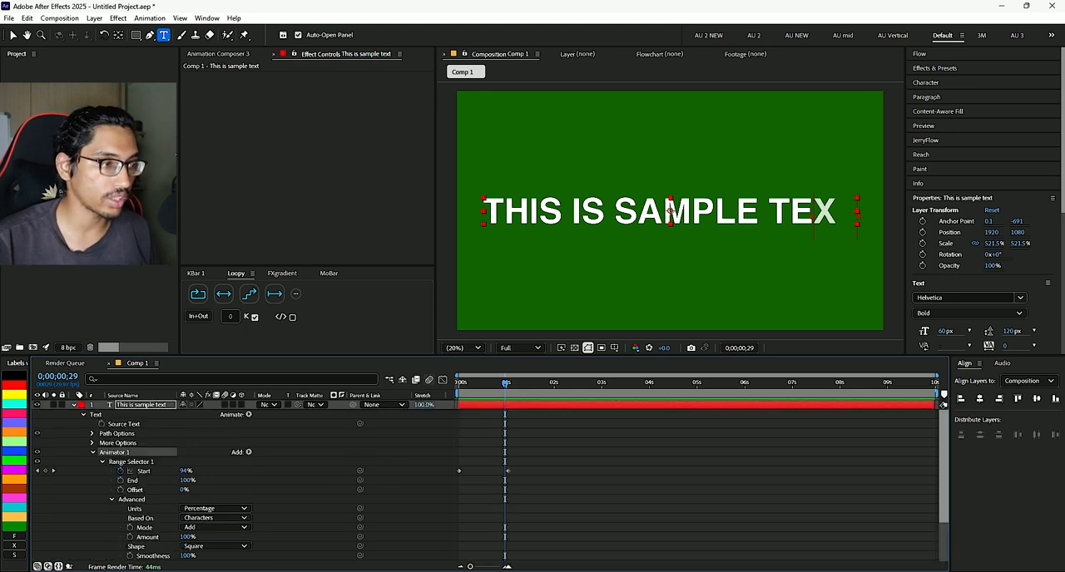
- Return to the first frame and replay the character-by-character fade-in
{"action": "key", "text": "Home"}
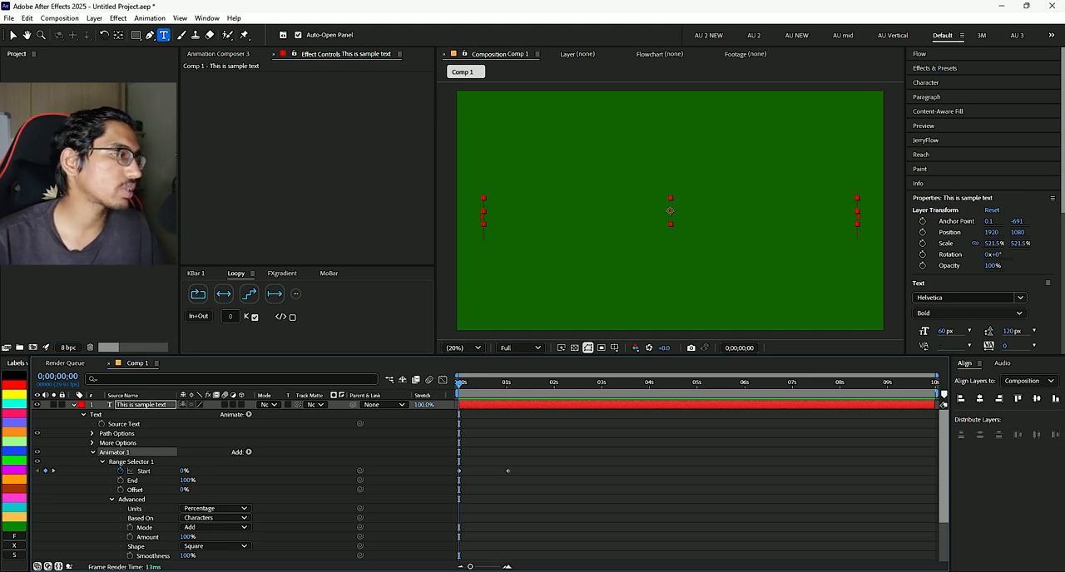
{"action": "key", "text": "space"}
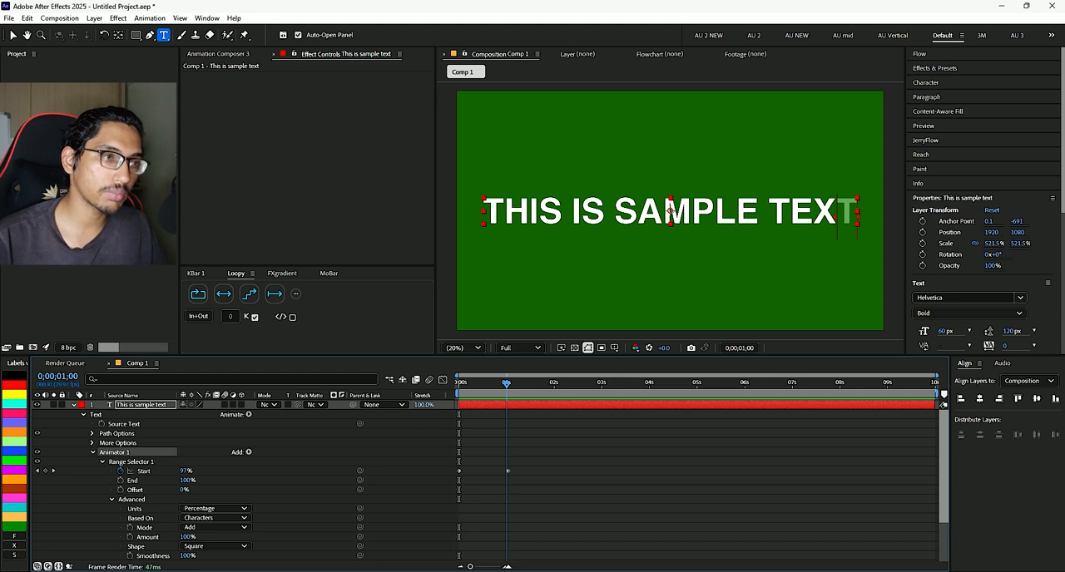
{"action": "key", "text": "Home"}
{"action": "key", "text": "space"}
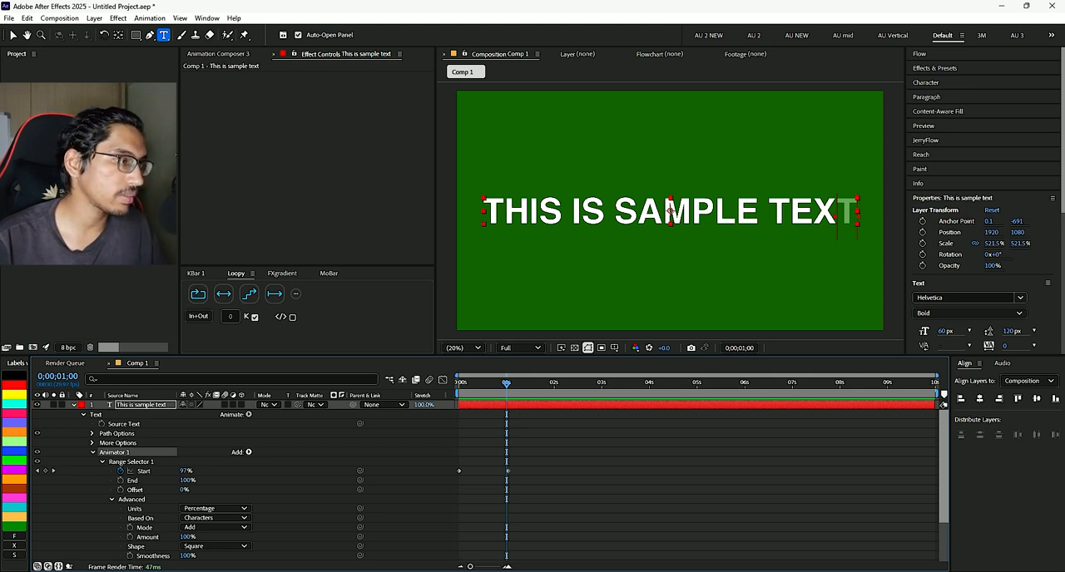
- Add a Position property to Animator 1 and set it to 0.0, 60.2 so the hidden characters sit lower
{"action": "left_click", "coordinate": [248, 451]}
{"action": "mouse_move", "coordinate": [278, 456]}
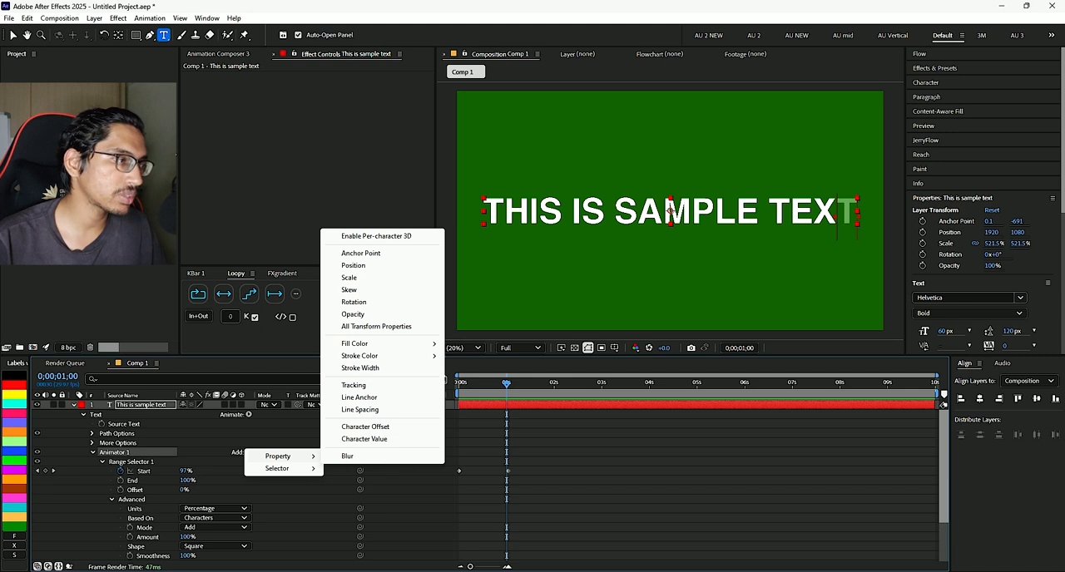
{"action": "left_click", "coordinate": [353, 266]}
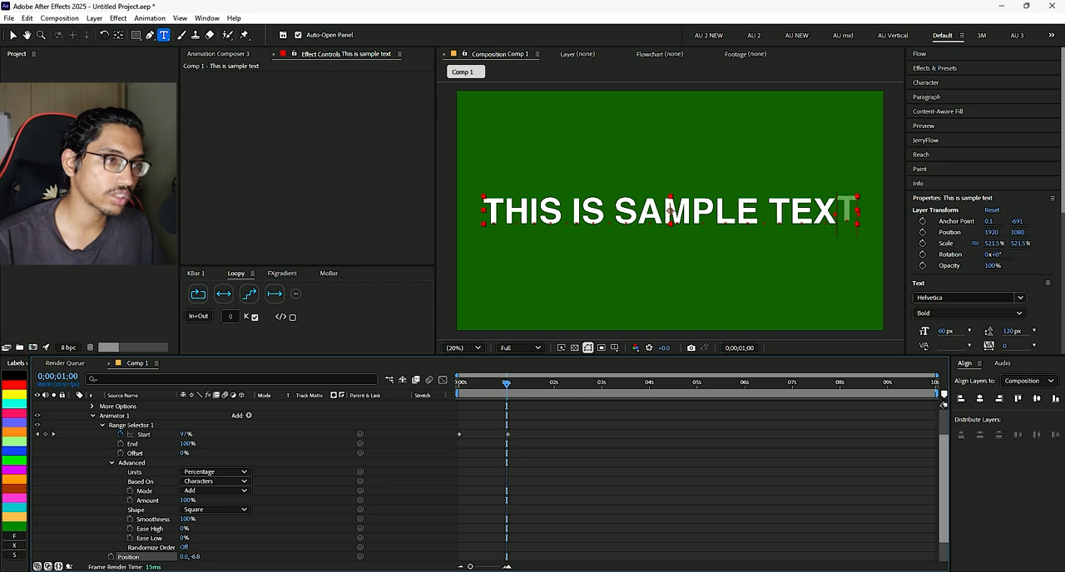
{"action": "left_click_drag", "start_coordinate": [191, 557], "coordinate": [214, 556]}
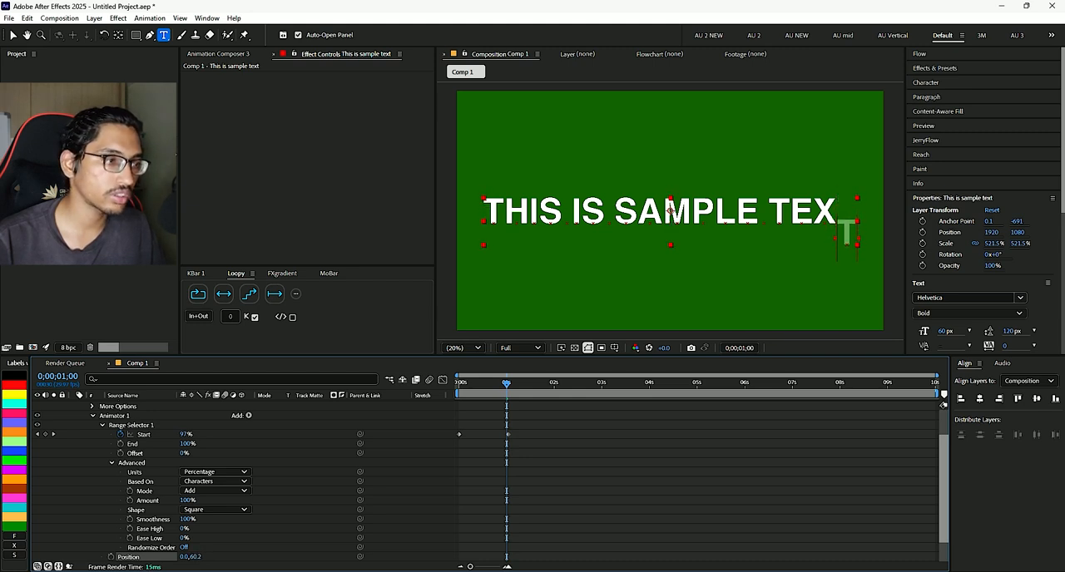
- Preview the combined position and opacity reveal of the text from the first frame
{"action": "key", "text": "space"}
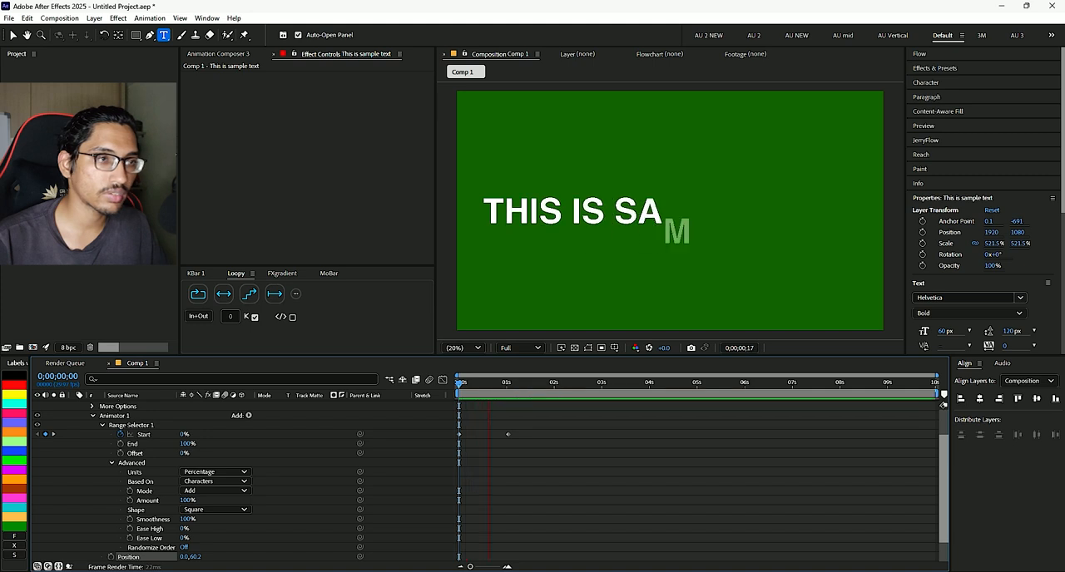
{"action": "left_click", "coordinate": [522, 389]}
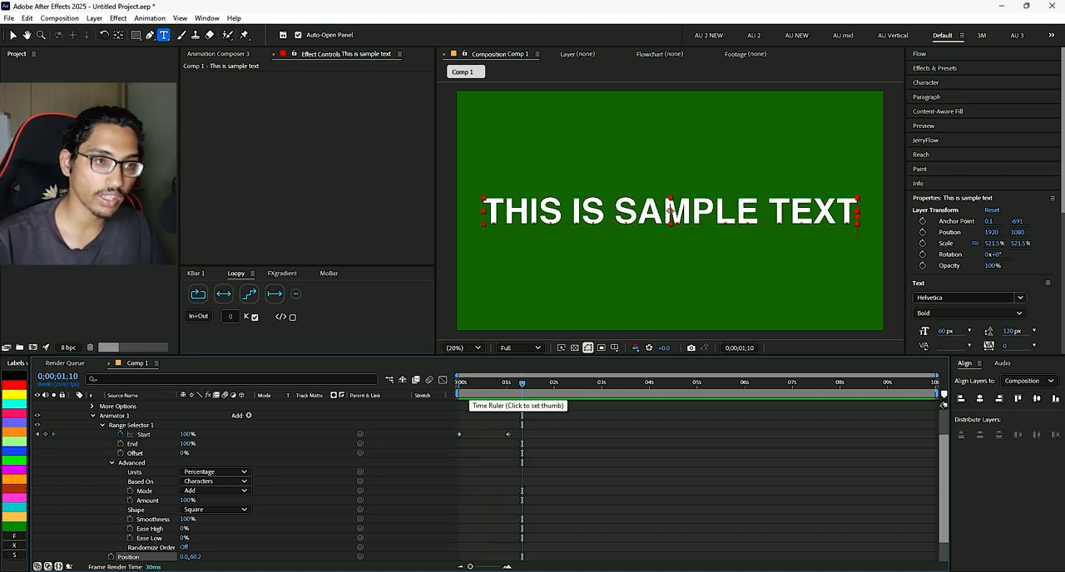
{"action": "scroll", "coordinate": [574, 482], "scroll_direction": "down", "scroll_amount": 1}
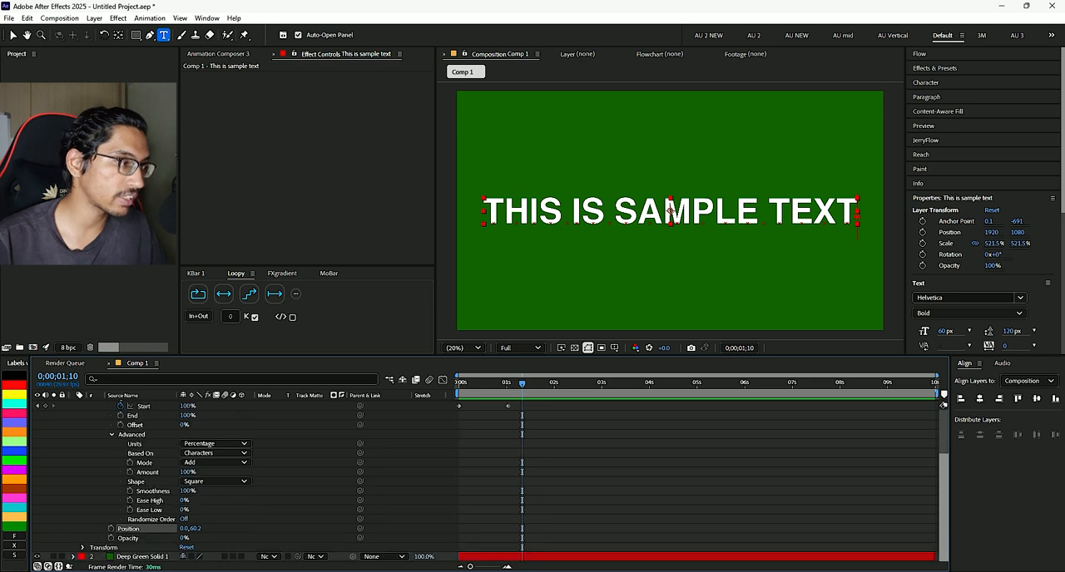
{"action": "left_click", "coordinate": [574, 482]}
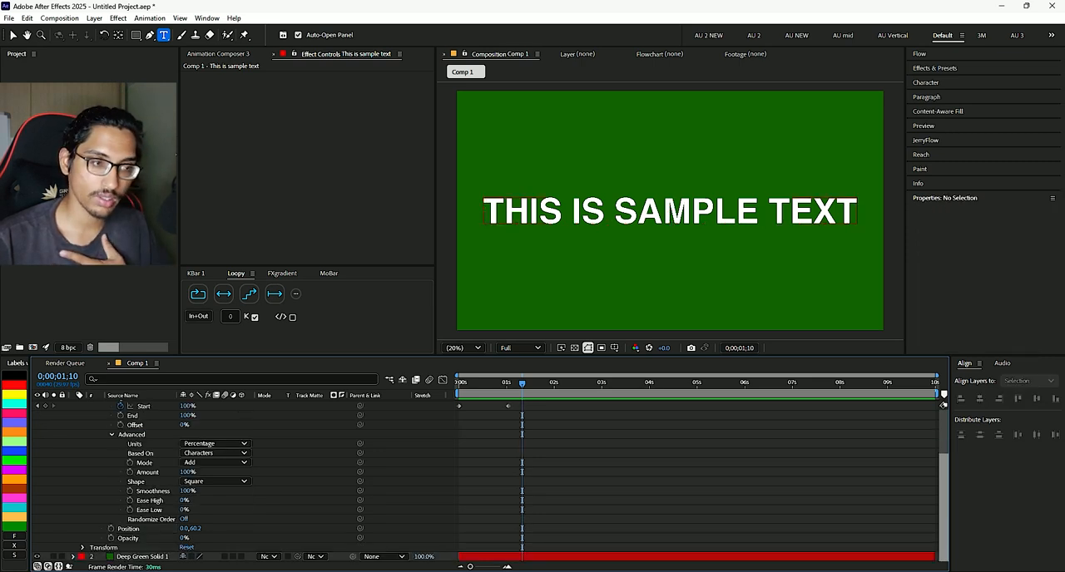
{"action": "left_click_drag", "start_coordinate": [522, 383], "coordinate": [457, 383]}
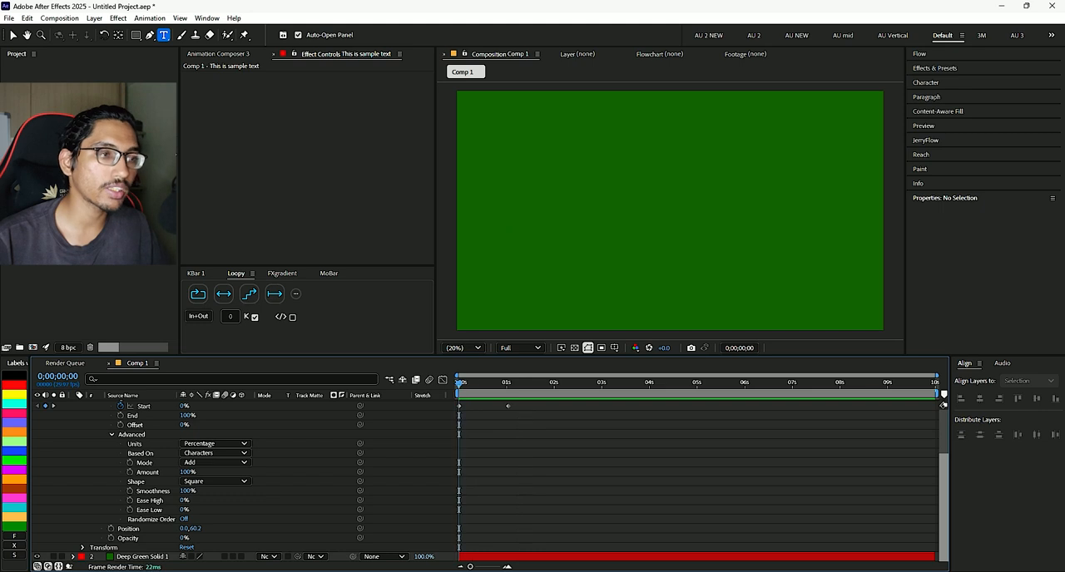
{"action": "key", "text": "space"}
{"action": "key", "text": "space"}
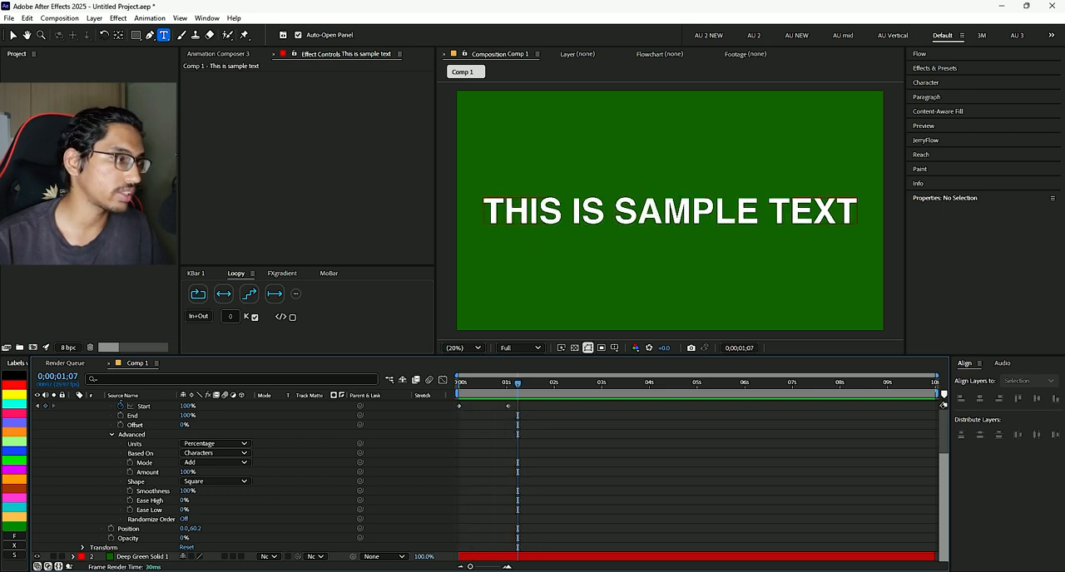
- Base the range selector on Words, preview the word-by-word reveal, and return to the first frame
{"action": "left_click", "coordinate": [215, 454]}
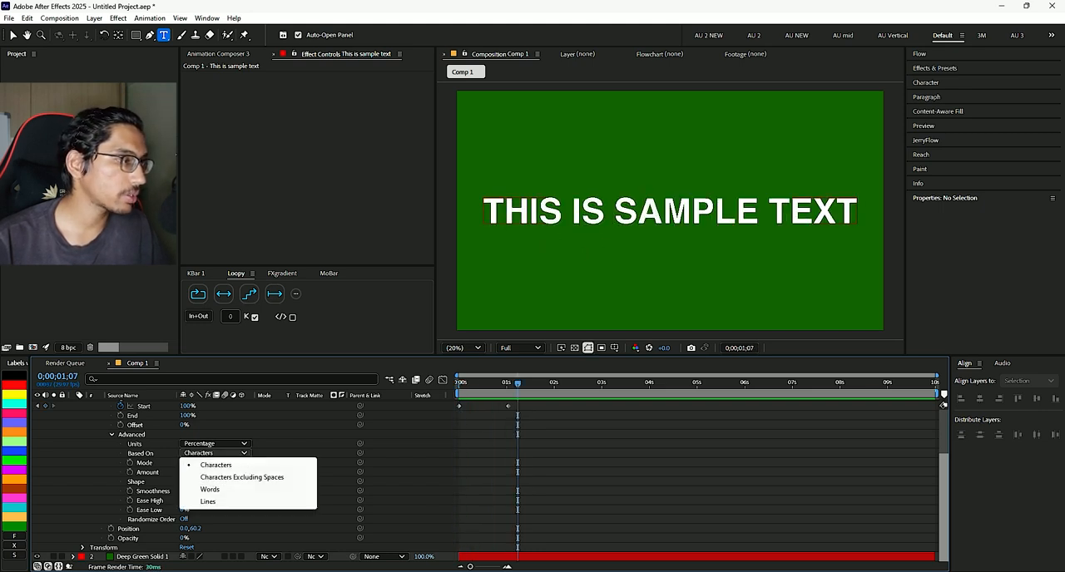
{"action": "left_click", "coordinate": [210, 489]}
{"action": "key", "text": "Home"}
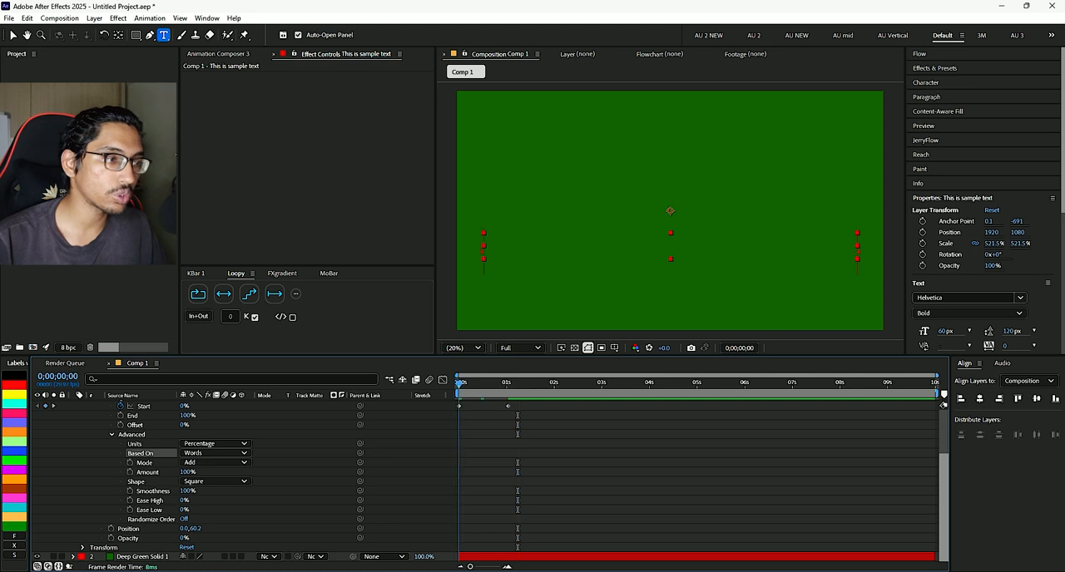
{"action": "key", "text": "space"}
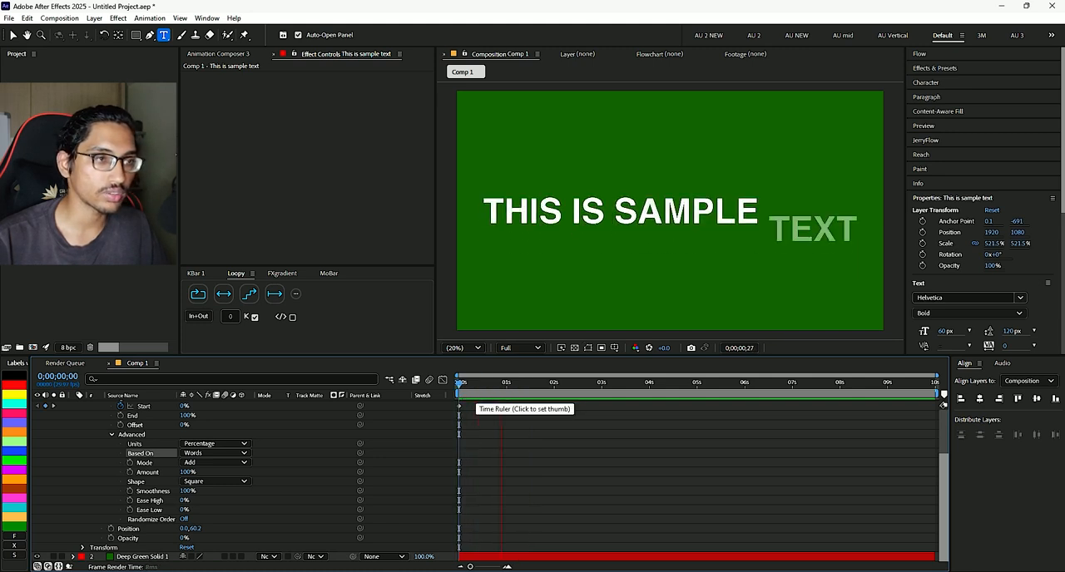
{"action": "key", "text": "space"}
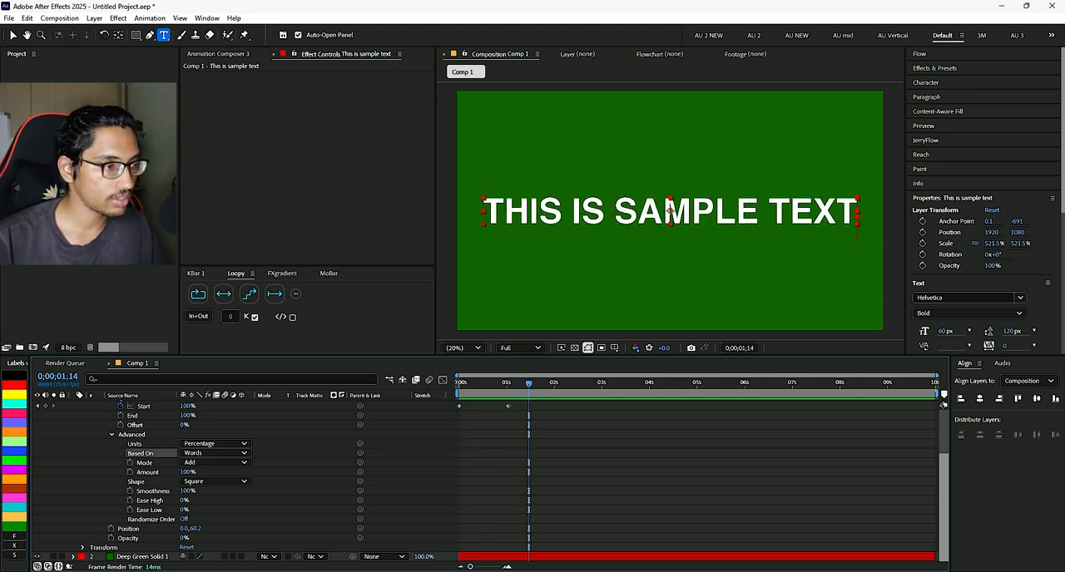
{"action": "key", "text": "Home"}
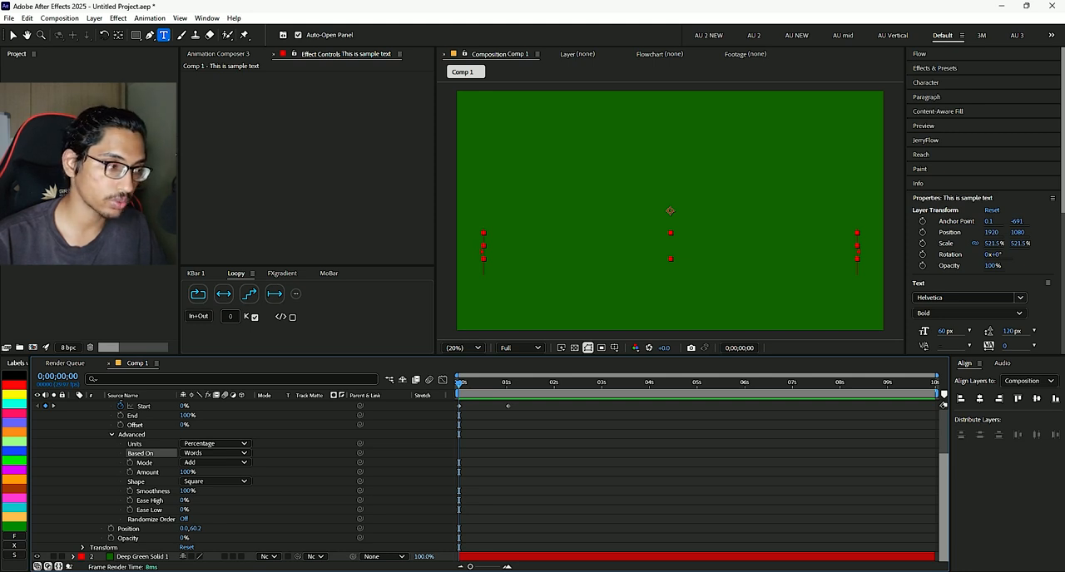
- Compare the options for creating a new text animator with those for adding a property or selector to Animator 1
{"action": "scroll", "coordinate": [250, 474], "scroll_direction": "up", "scroll_amount": 3}
{"action": "left_click", "coordinate": [115, 452]}
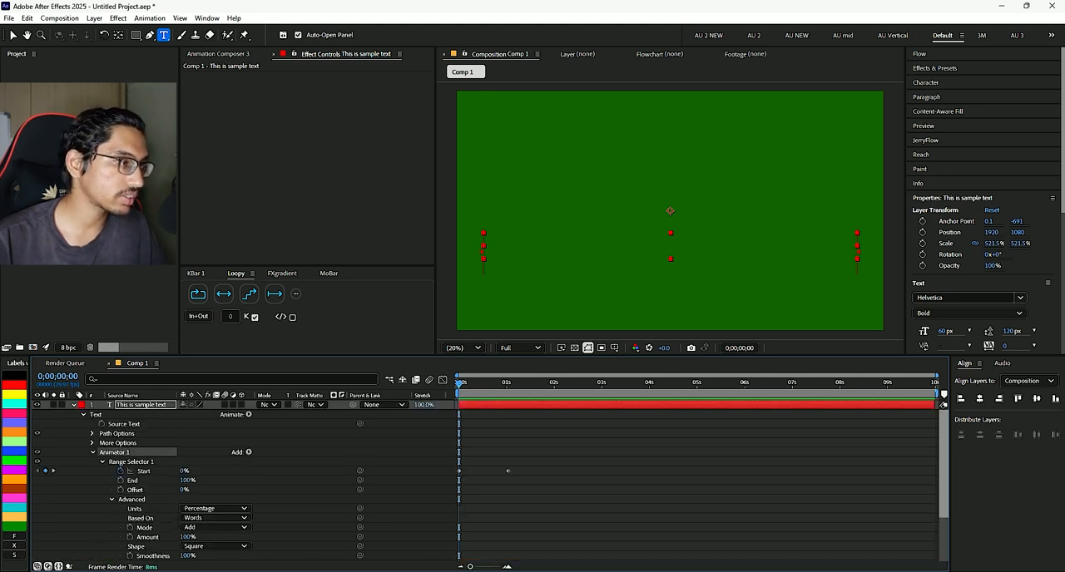
{"action": "key", "text": "ctrl+shift+a"}
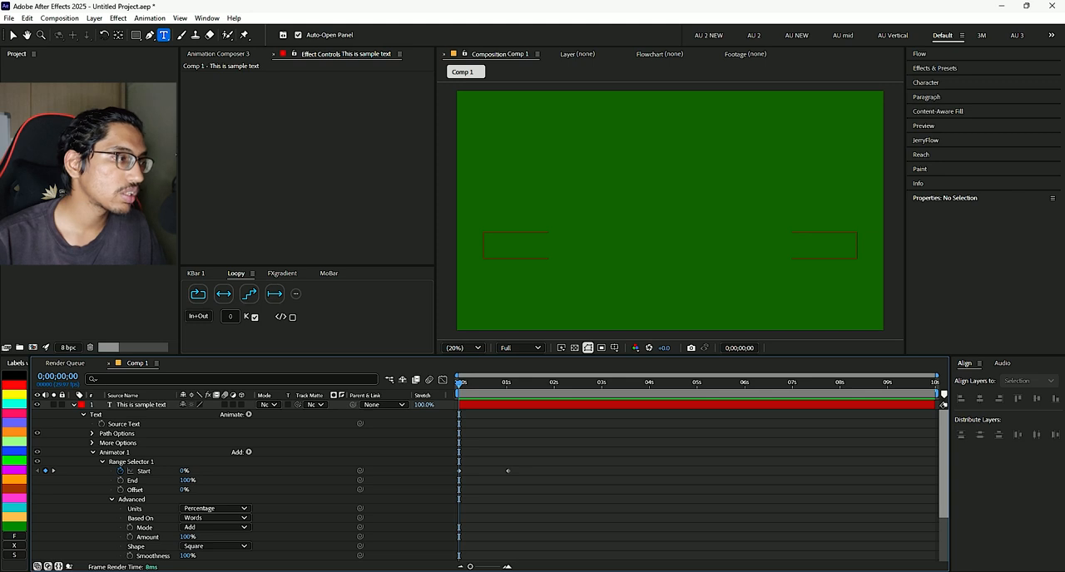
{"action": "left_click", "coordinate": [248, 414]}
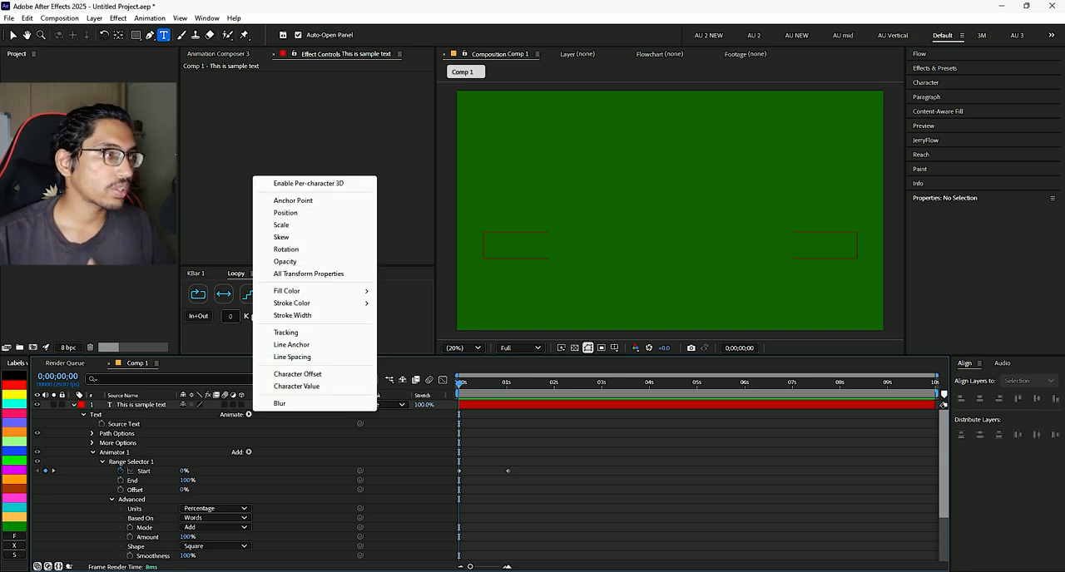
{"action": "key", "text": "Escape"}
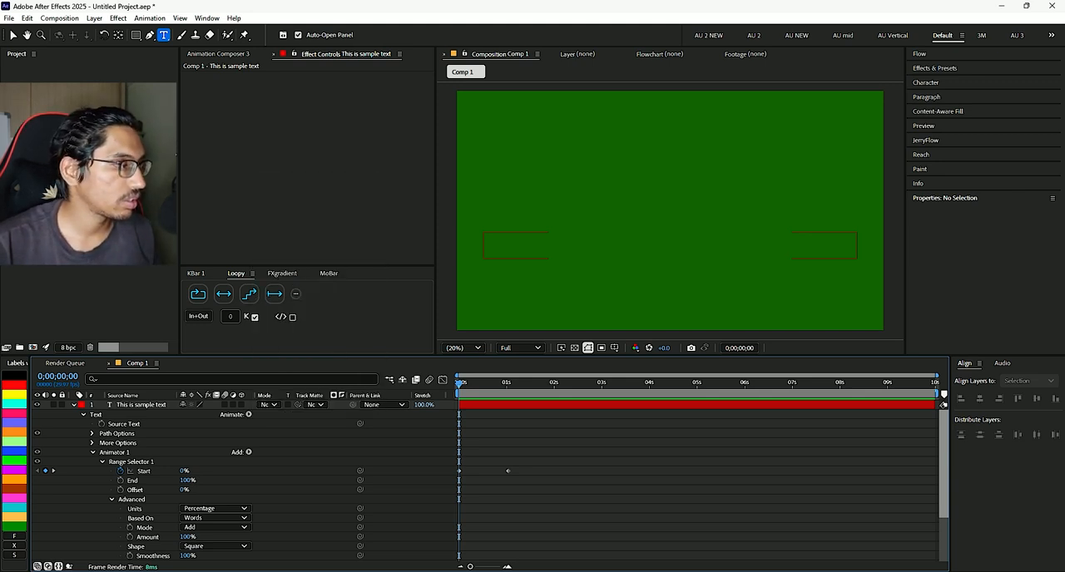
{"action": "left_click", "coordinate": [115, 452]}
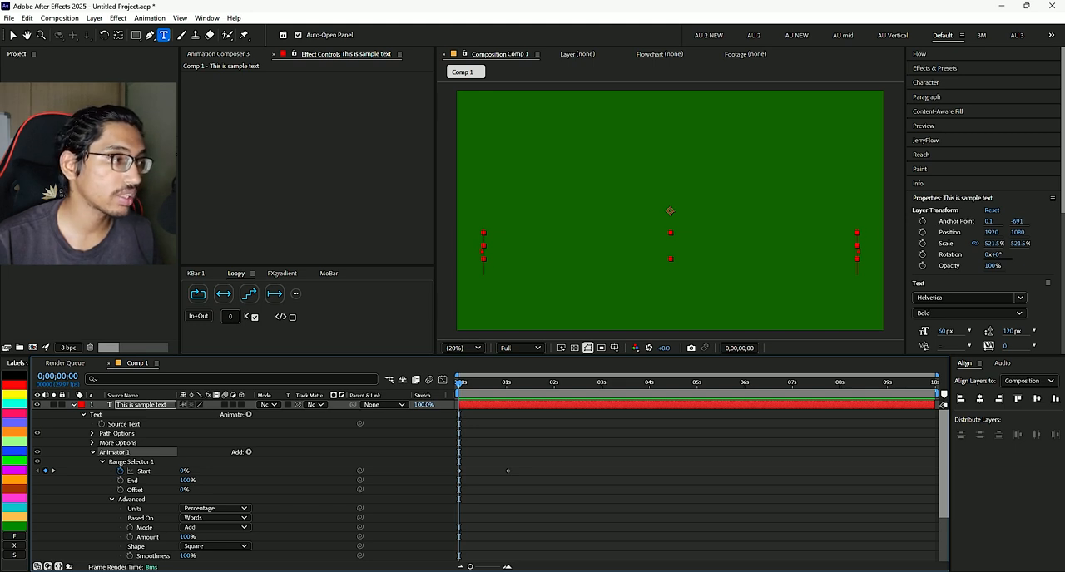
{"action": "left_click", "coordinate": [248, 453]}
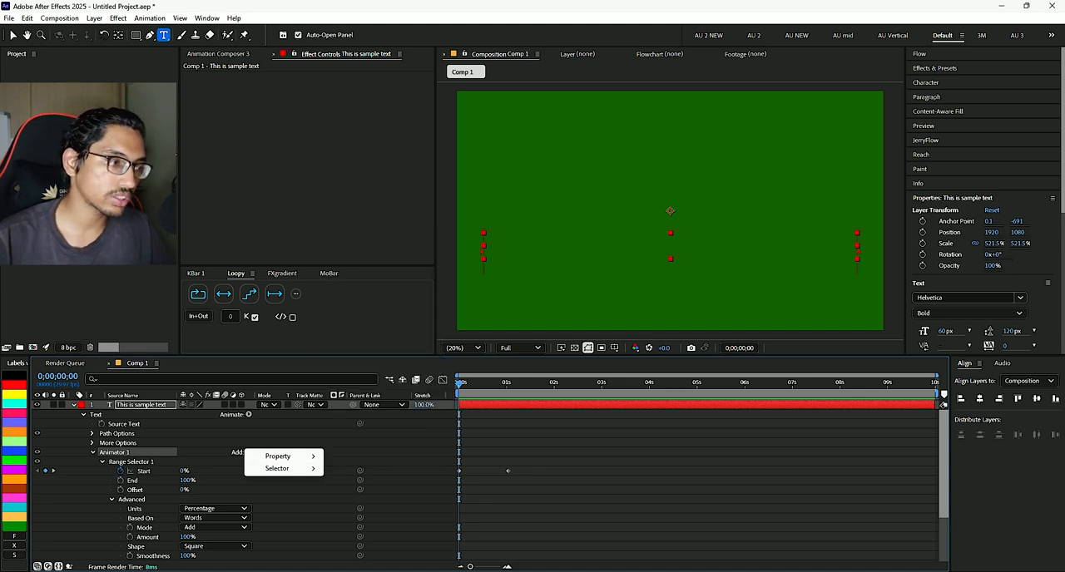
{"action": "mouse_move", "coordinate": [282, 455]}
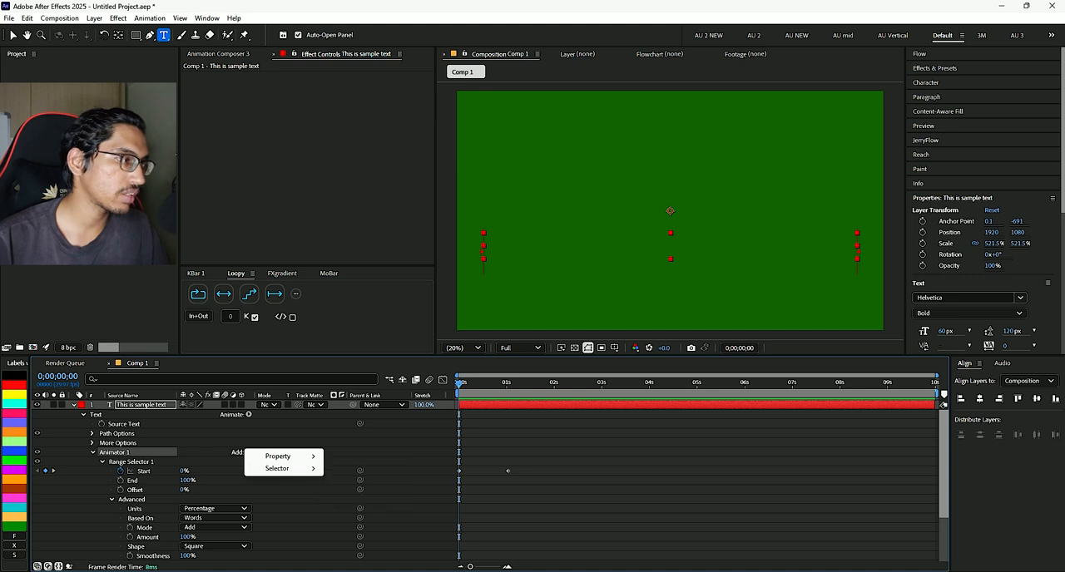
- Replace Animator 1's range selector with a Wiggly selector and preview the random character motion
{"action": "left_click", "coordinate": [132, 462]}
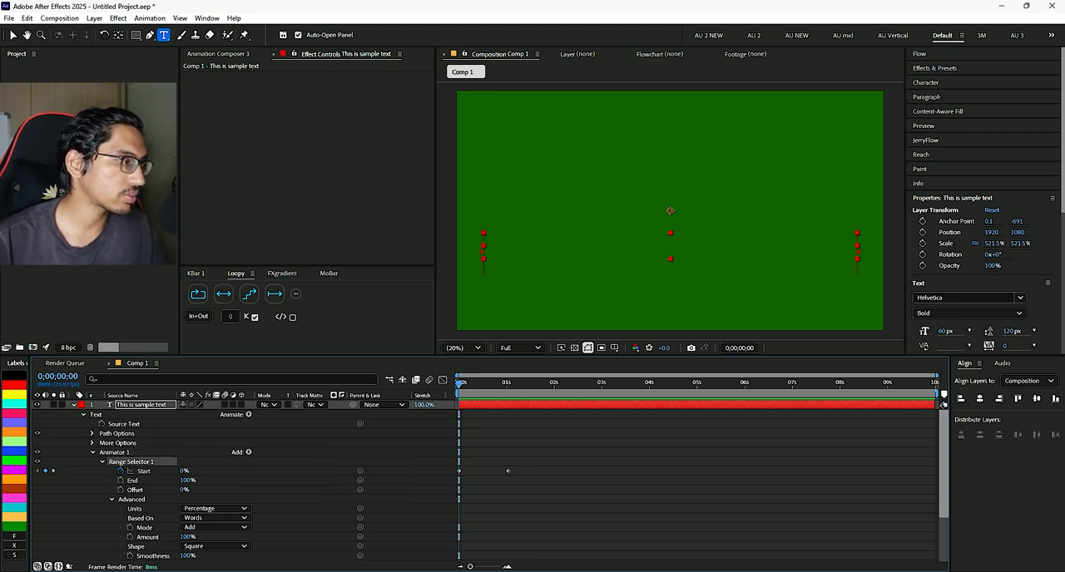
{"action": "key", "text": "Delete"}
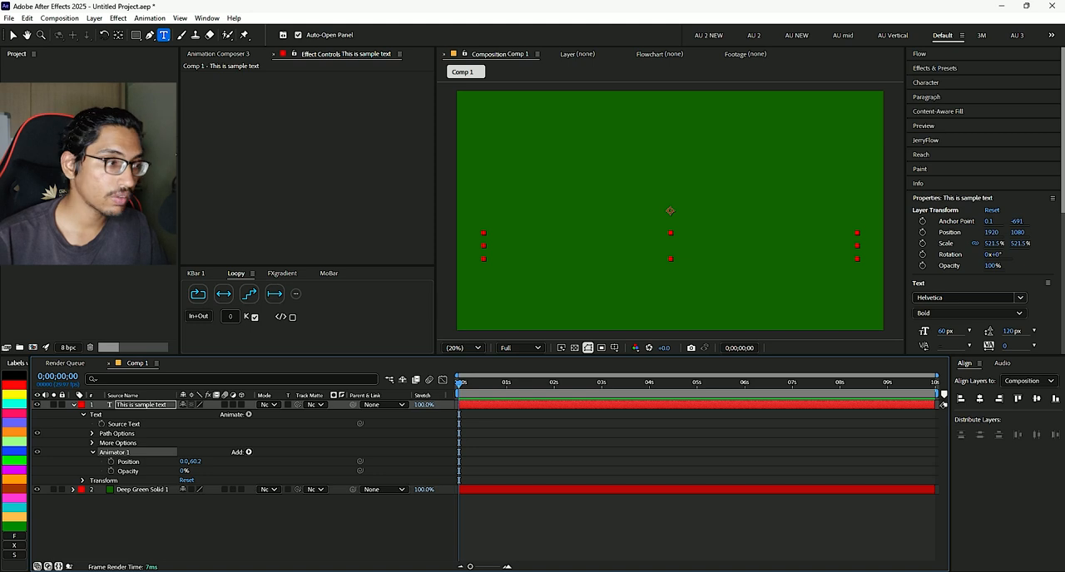
{"action": "left_click", "coordinate": [248, 451]}
{"action": "mouse_move", "coordinate": [283, 456]}
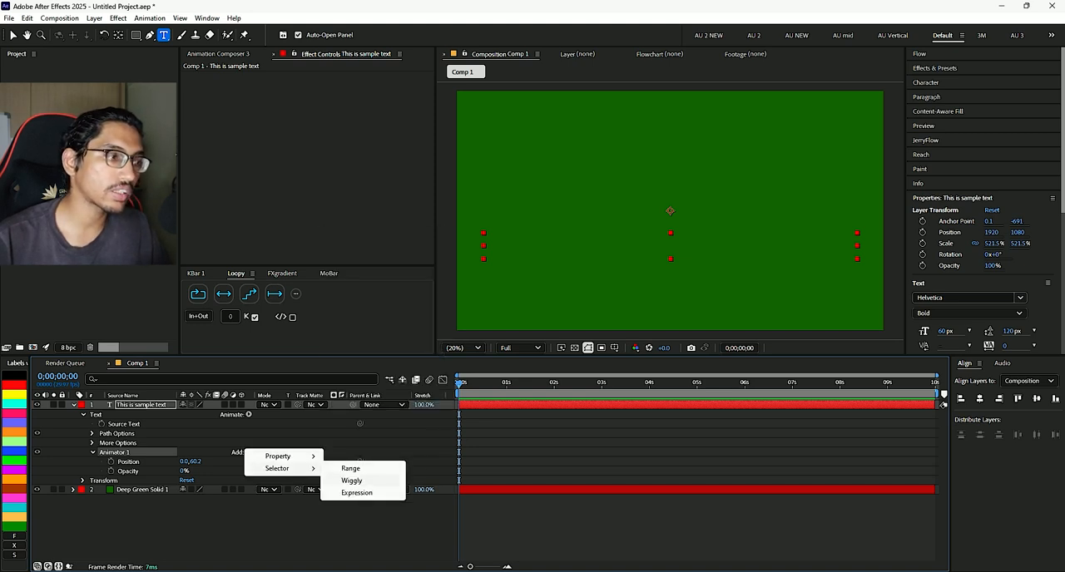
{"action": "left_click", "coordinate": [351, 480]}
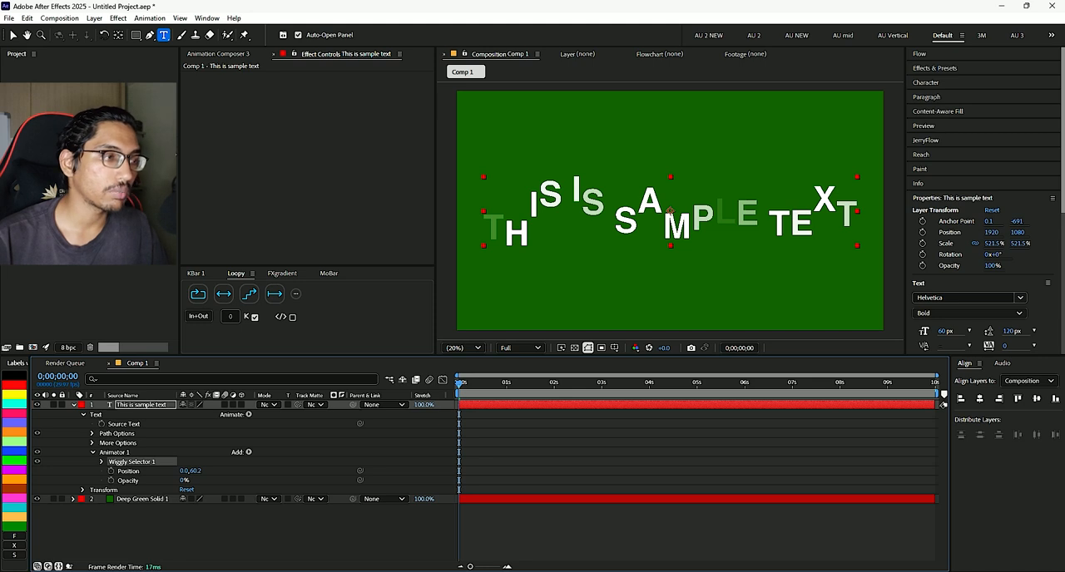
{"action": "key", "text": "space"}
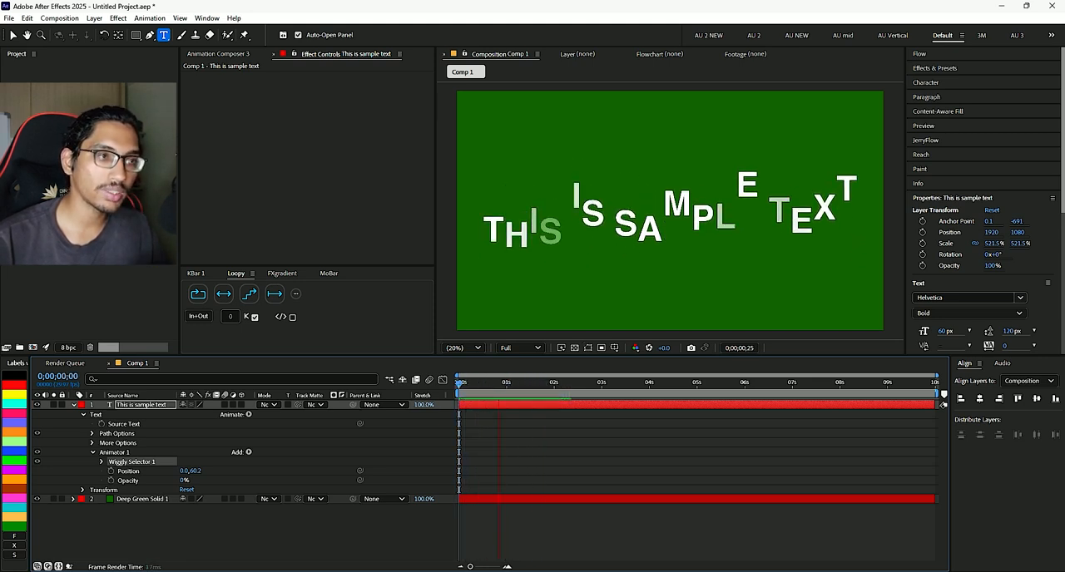
{"action": "key", "text": "space"}
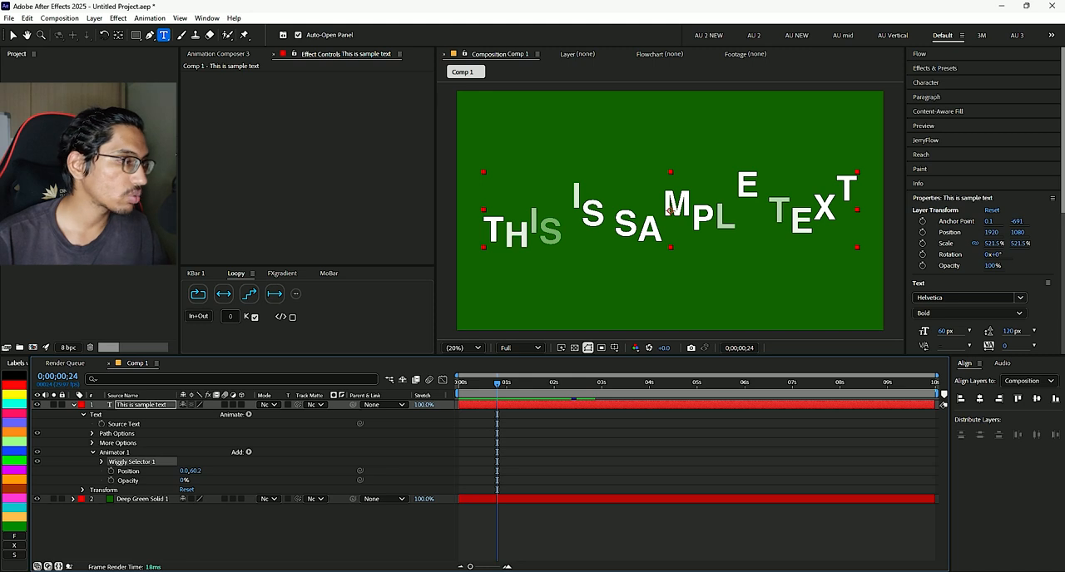
- Expand the Wiggly selector's settings and try a Max Amount of -31% while previewing the text
{"action": "left_click", "coordinate": [102, 462]}
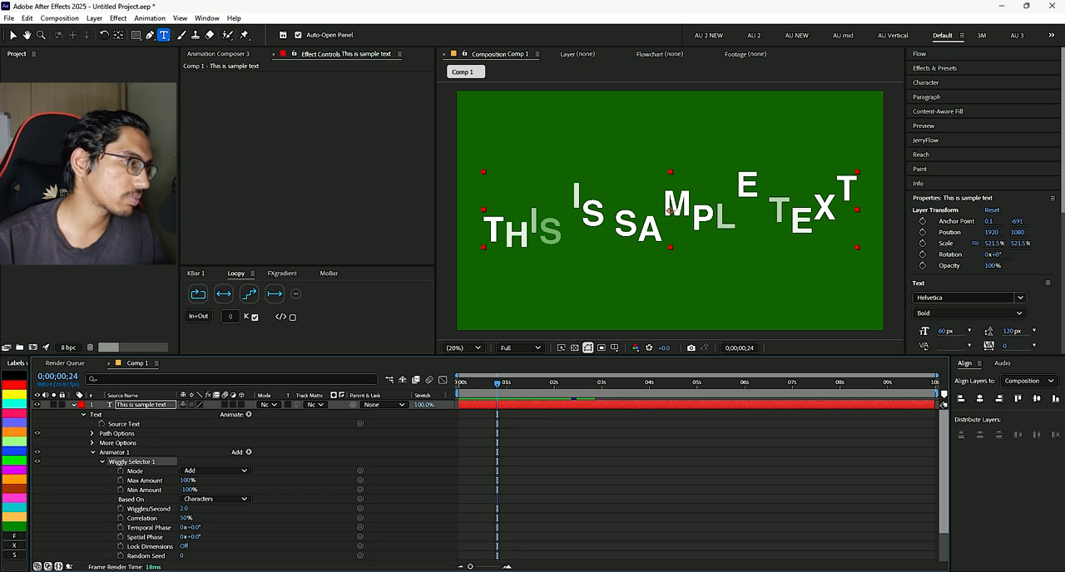
{"action": "left_click_drag", "start_coordinate": [187, 481], "coordinate": [114, 481]}
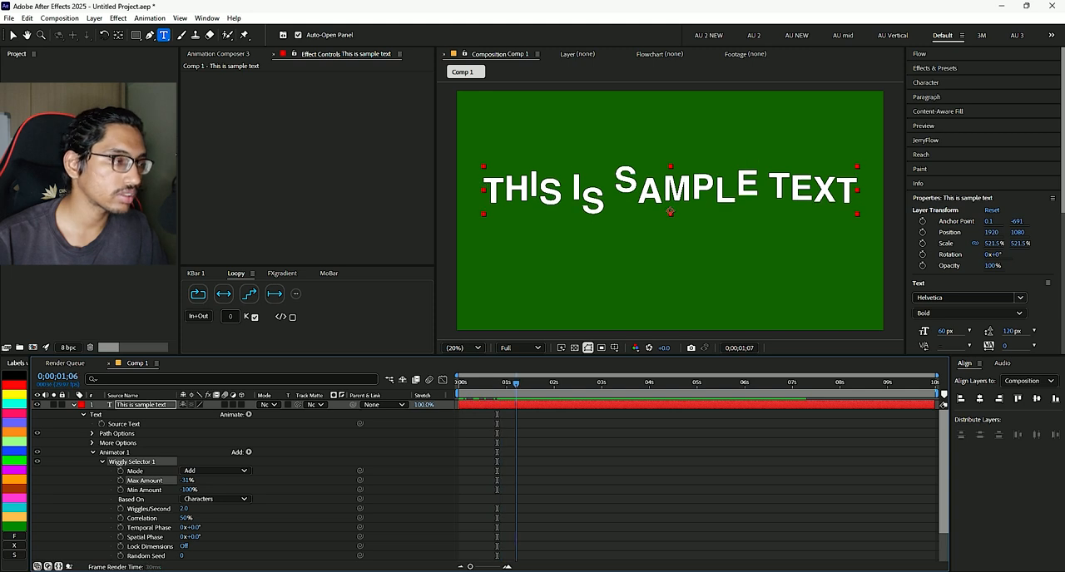
{"action": "key", "text": "space"}
{"action": "scroll", "coordinate": [490, 481], "scroll_direction": "down", "scroll_amount": 2}
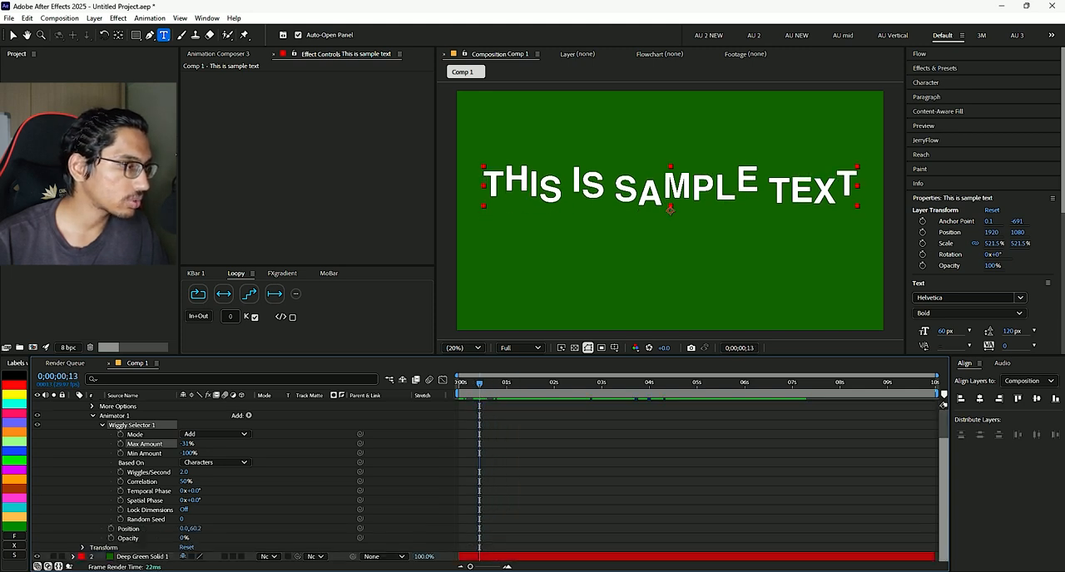
{"action": "left_click", "coordinate": [279, 510]}
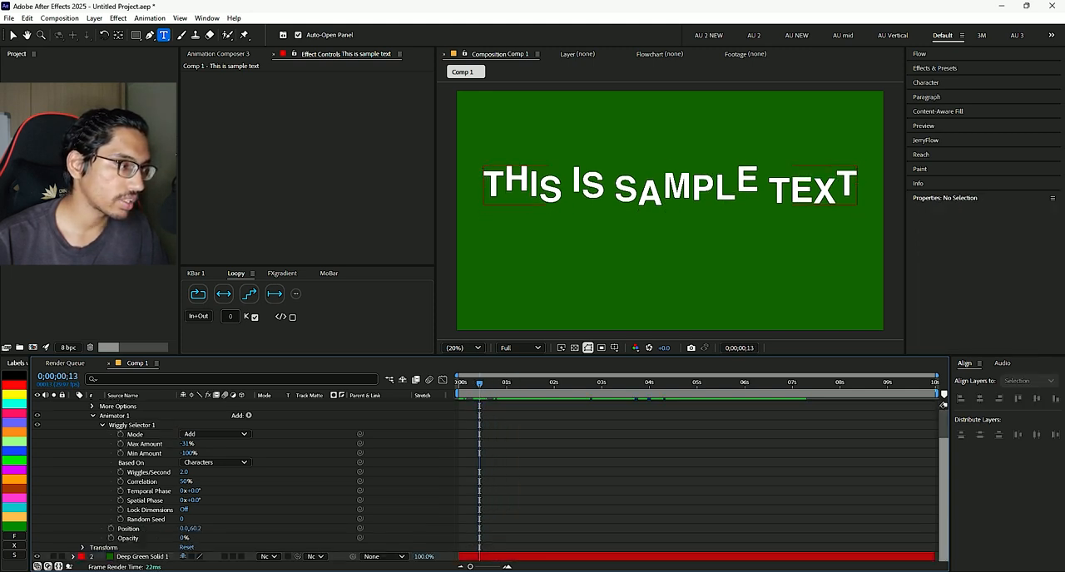
{"action": "mouse_move", "coordinate": [183, 538]}
{"action": "left_mouse_down"}
{"action": "mouse_move", "coordinate": [258, 538]}
{"action": "mouse_move", "coordinate": [183, 538]}
{"action": "left_mouse_up"}
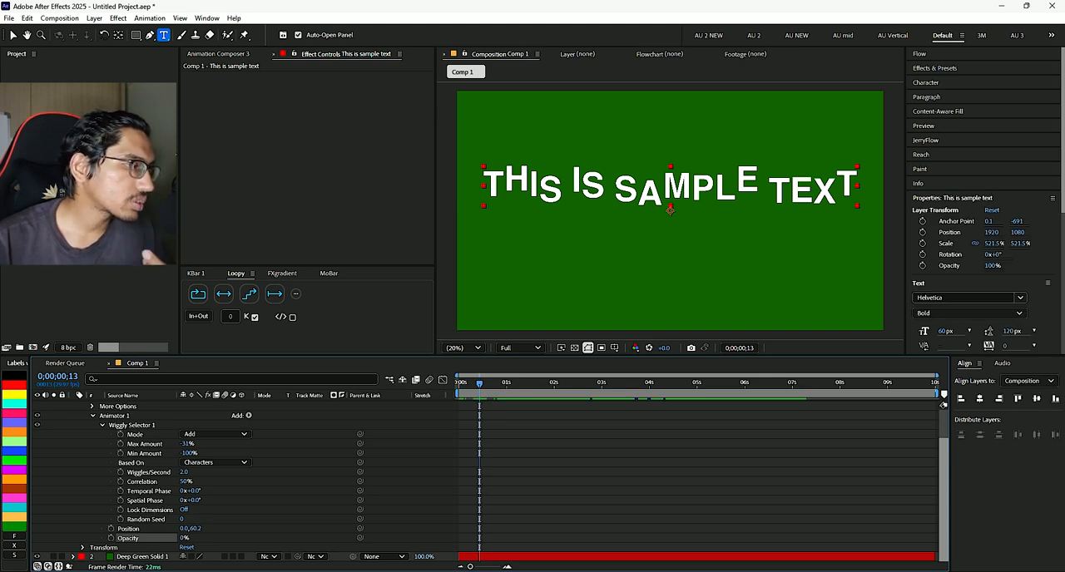
- Set the Wiggly selector's Wiggles/Second to 1 and Max Amount to 100%, and preview the text
{"action": "left_click", "coordinate": [186, 472]}
{"action": "type", "text": "1"}
{"action": "key", "text": "Return"}
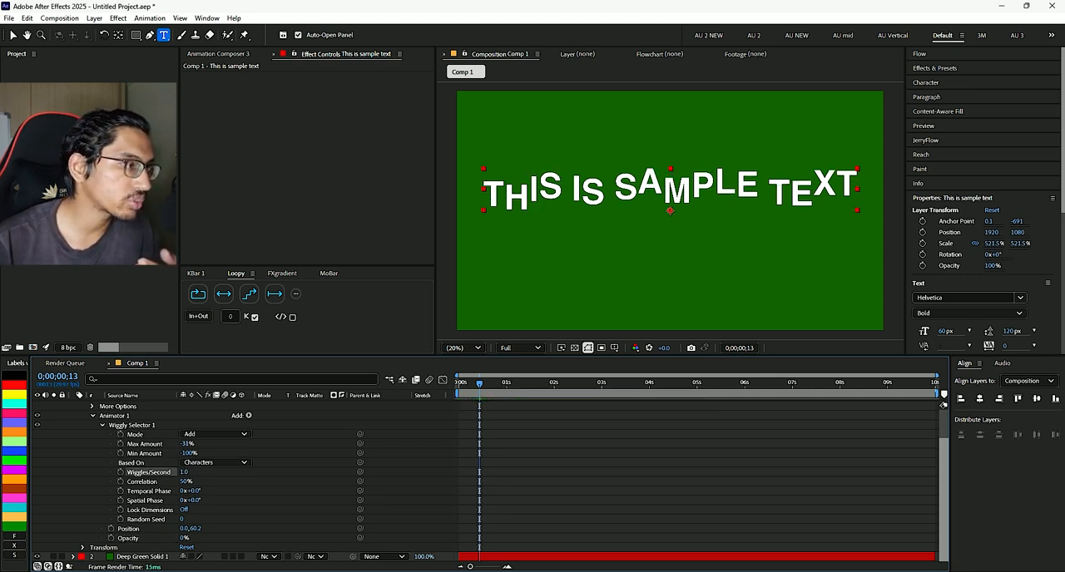
{"action": "left_click_drag", "start_coordinate": [115, 445], "coordinate": [190, 445]}
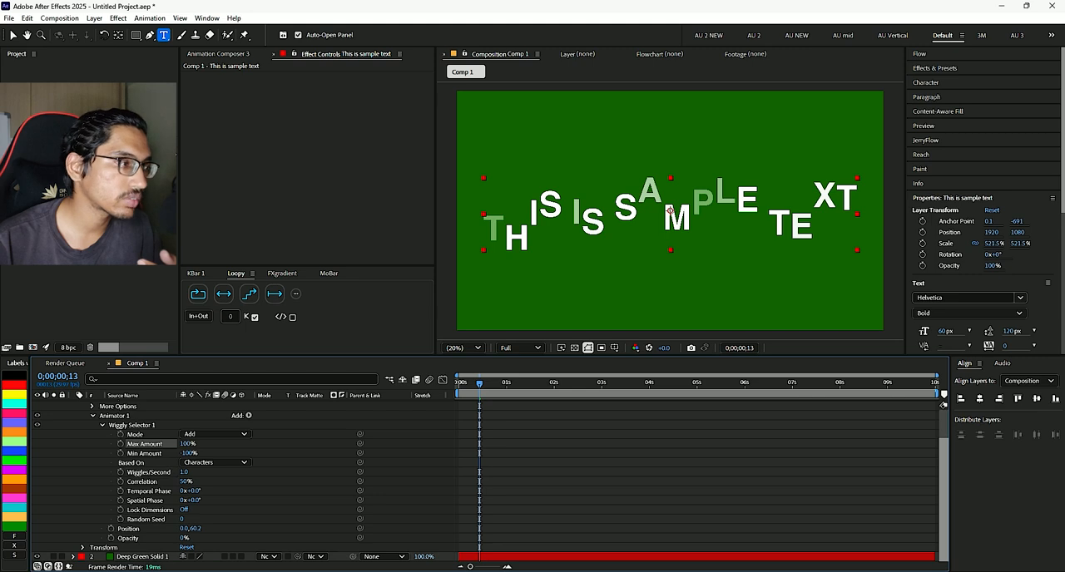
{"action": "key", "text": "space"}
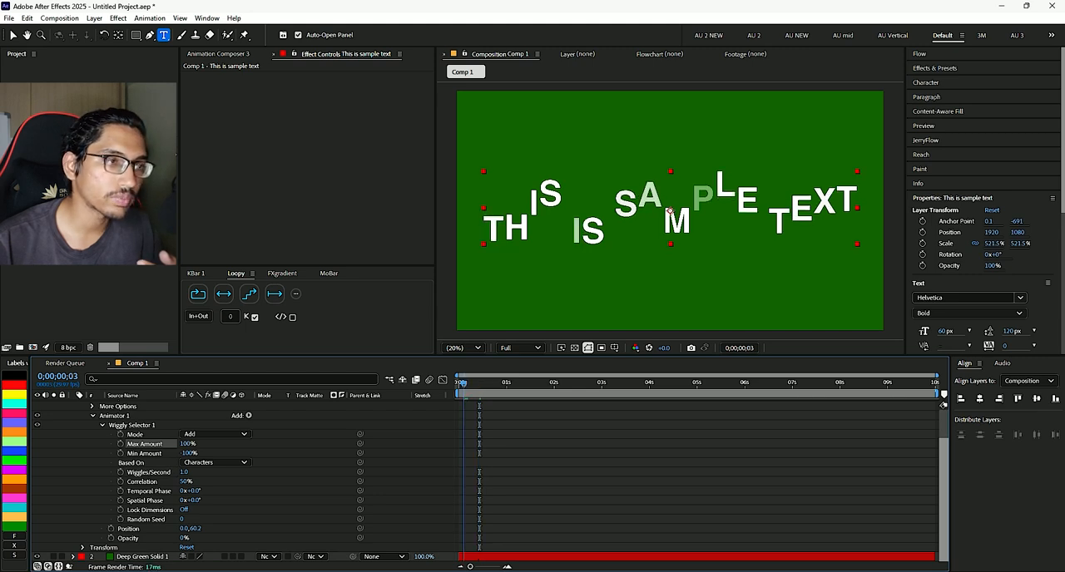
- Base the Wiggly selector on Words and preview the text motion
{"action": "left_click_drag", "start_coordinate": [504, 384], "coordinate": [480, 383]}
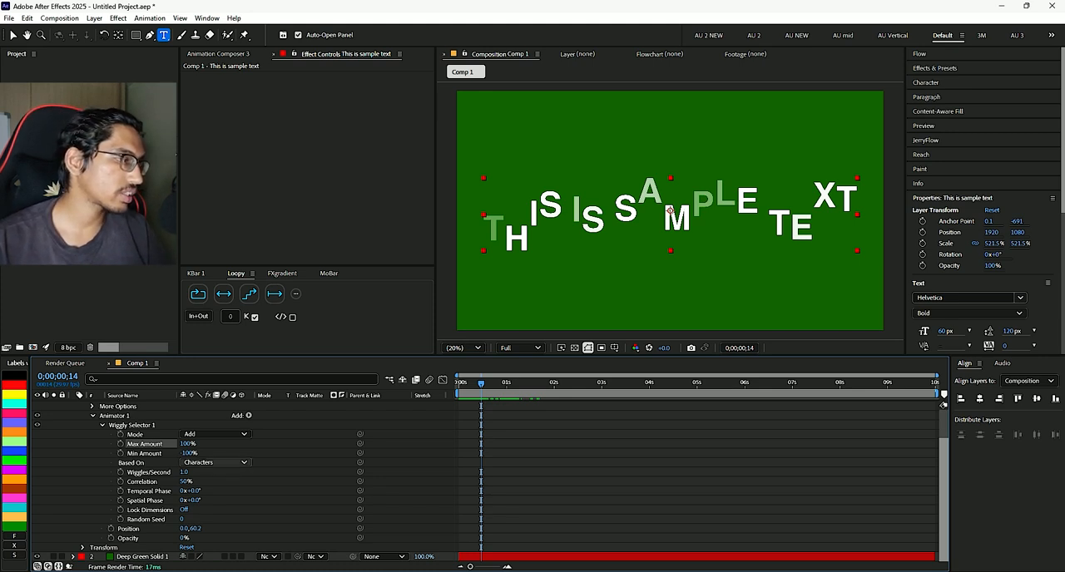
{"action": "left_click", "coordinate": [216, 462]}
{"action": "left_click", "coordinate": [210, 498]}
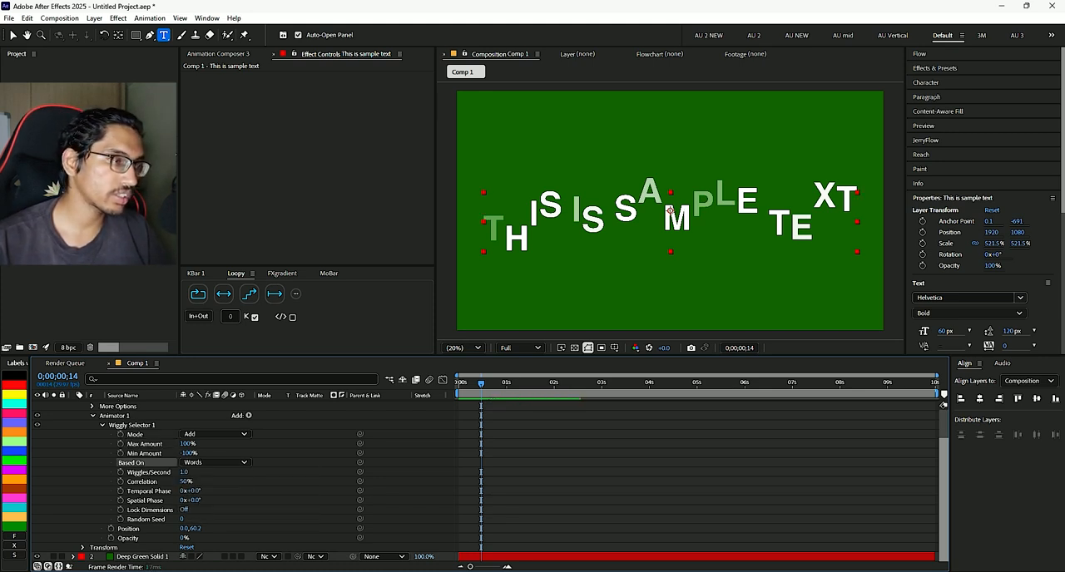
{"action": "key", "text": "space"}
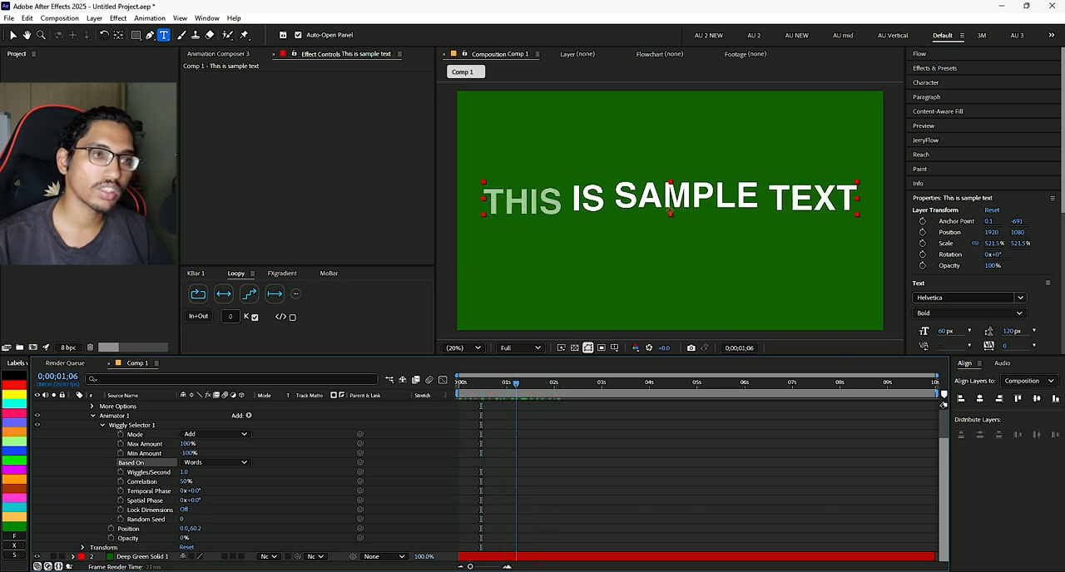
{"action": "key", "text": "F2"}
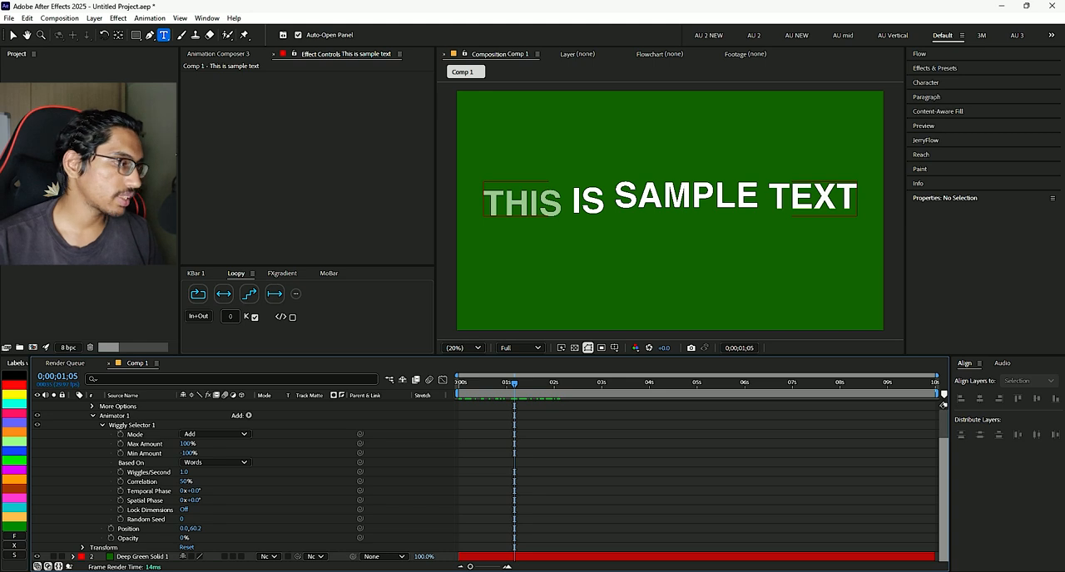
{"action": "left_click", "coordinate": [145, 500]}
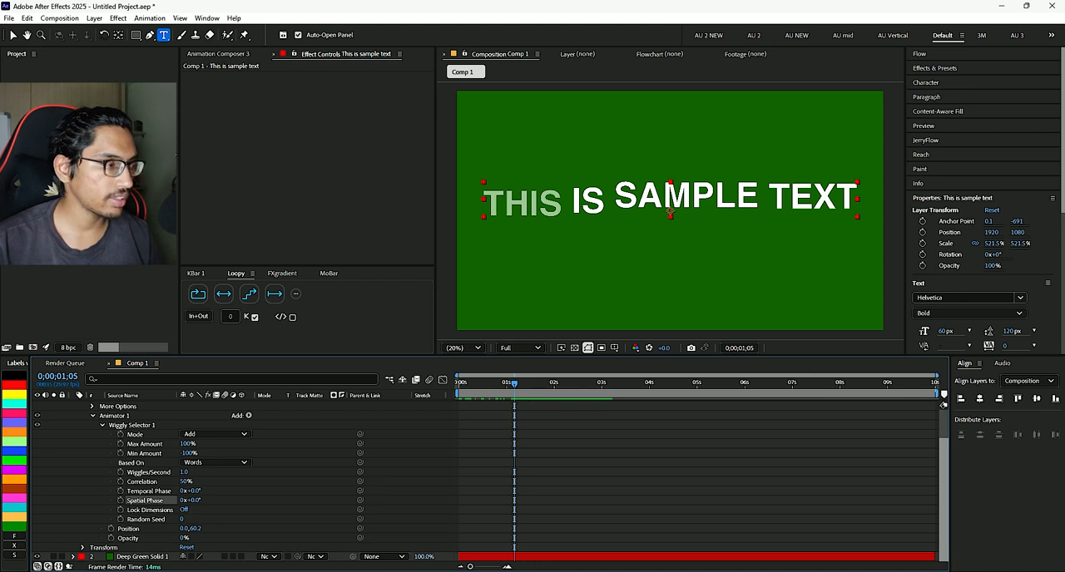
{"action": "left_click", "coordinate": [131, 462]}
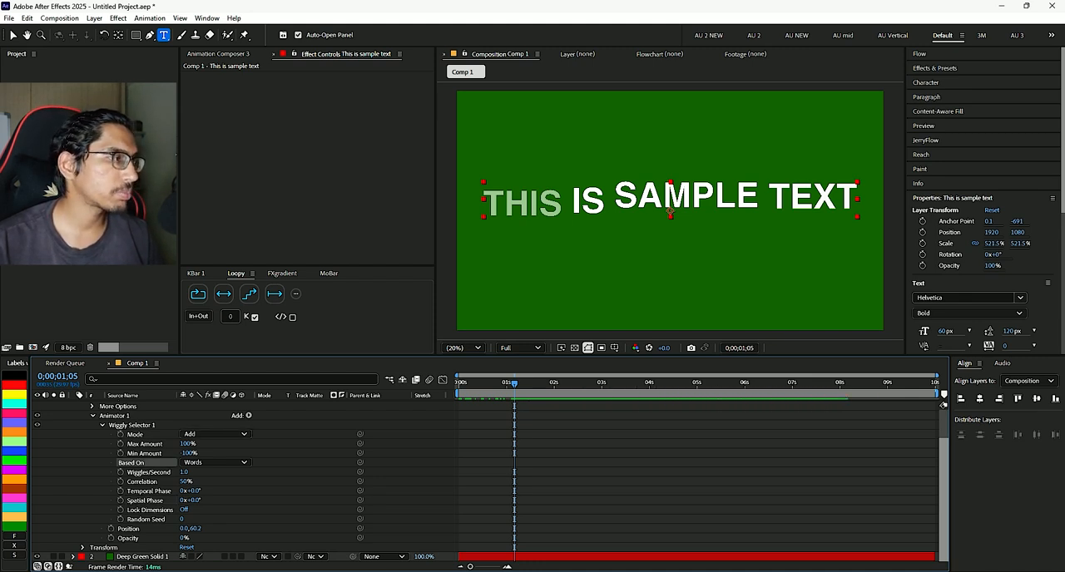
{"action": "left_click", "coordinate": [145, 444]}
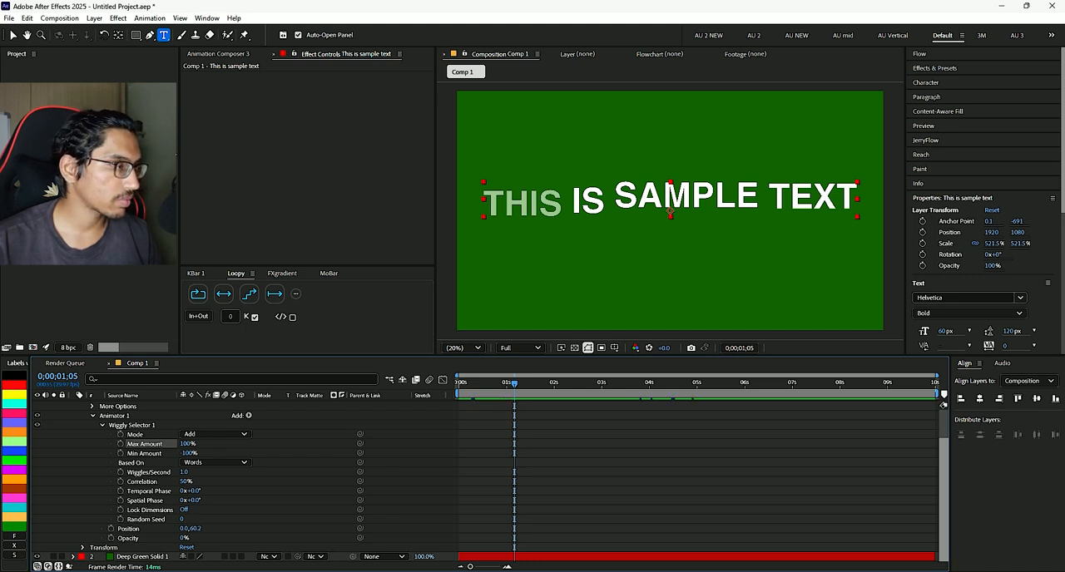
- Try the Subtract and Intersect modes on the Wiggly selector, previewing the text with each one
{"action": "left_click", "coordinate": [215, 434]}
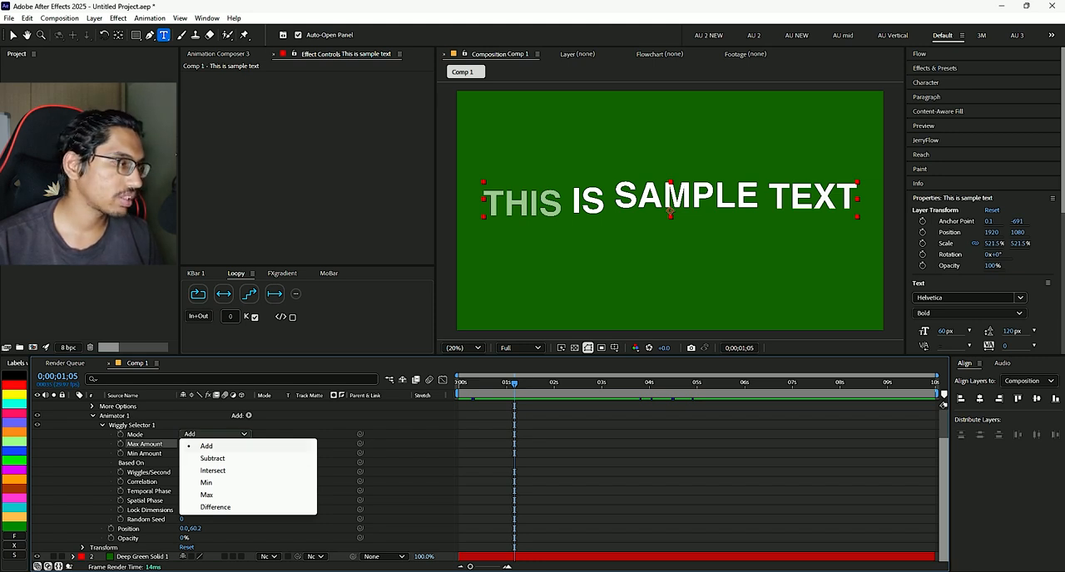
{"action": "left_click", "coordinate": [212, 458]}
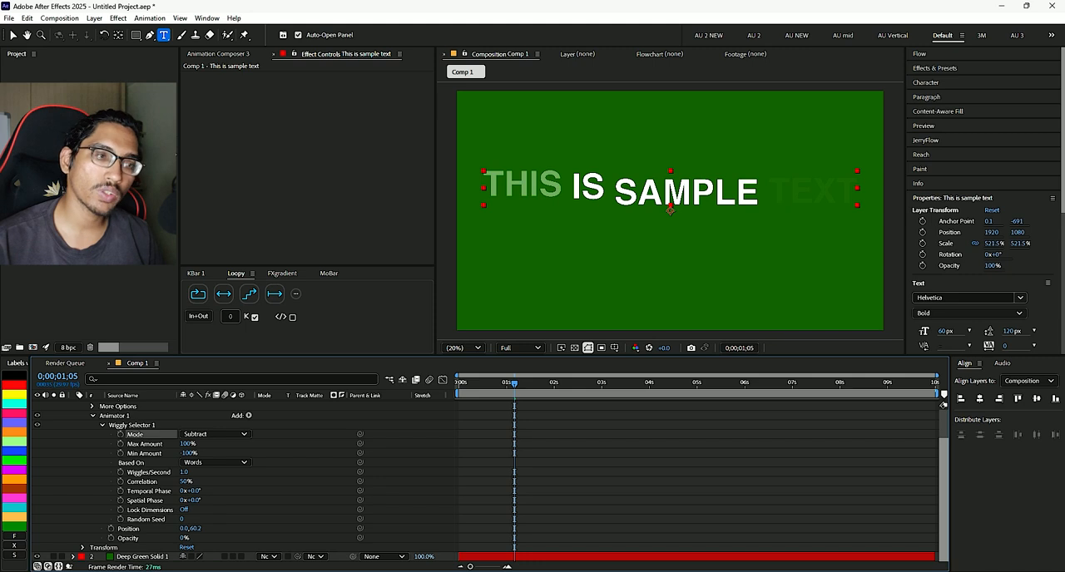
{"action": "key", "text": "space"}
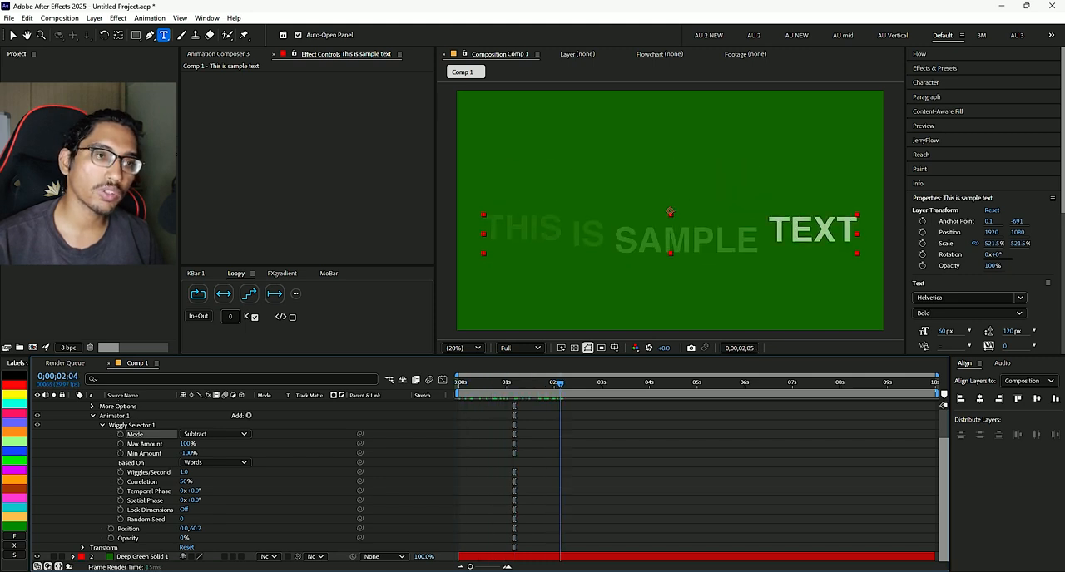
{"action": "key", "text": "space"}
{"action": "left_click", "coordinate": [215, 433]}
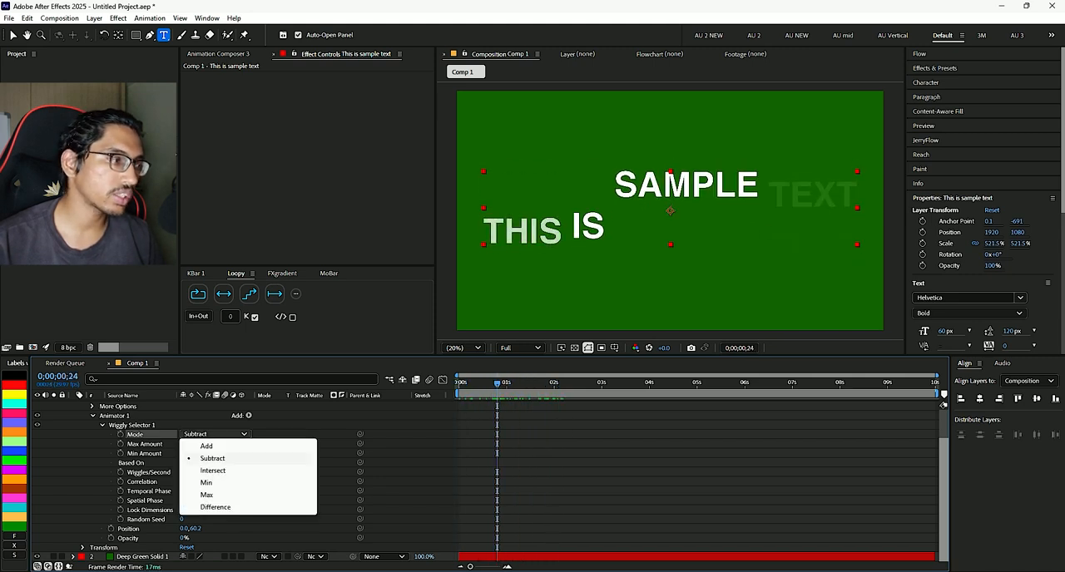
{"action": "left_click", "coordinate": [212, 471]}
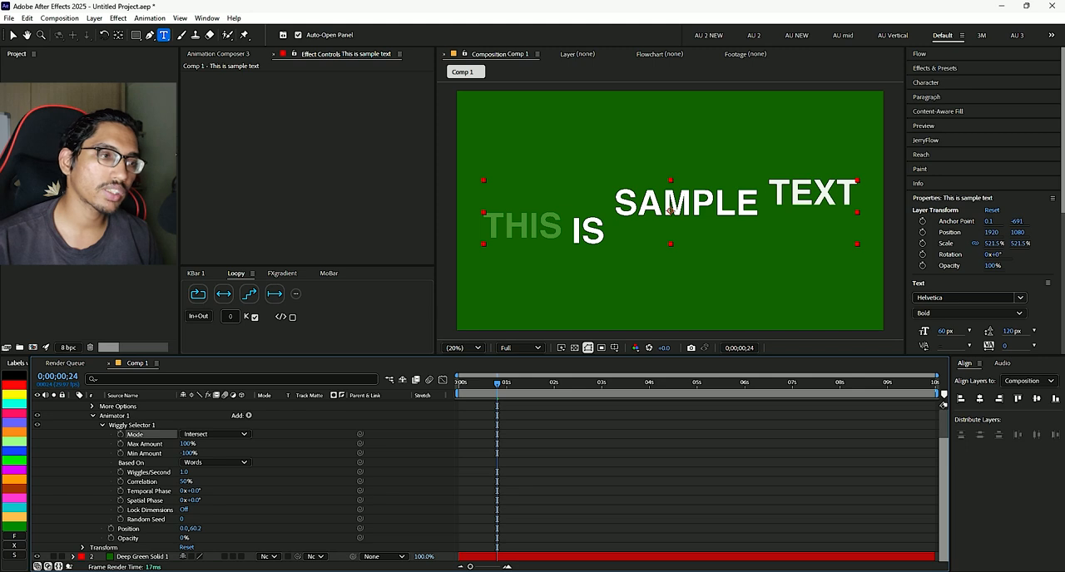
{"action": "key", "text": "space"}
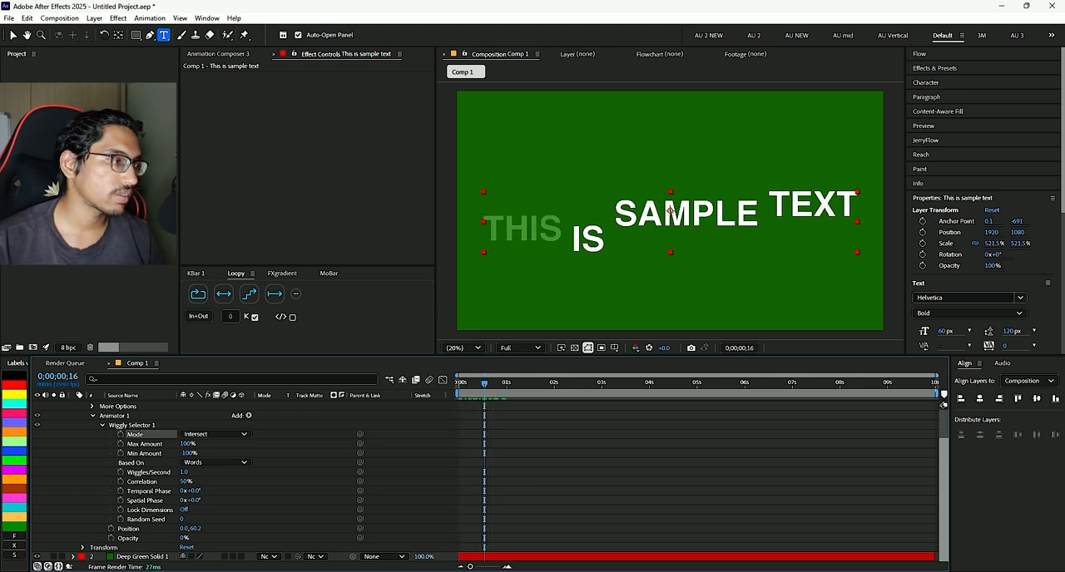
- Try the Wiggly selector's Min and Difference modes with a preview, and return the mode to Add
{"action": "left_click", "coordinate": [215, 434]}
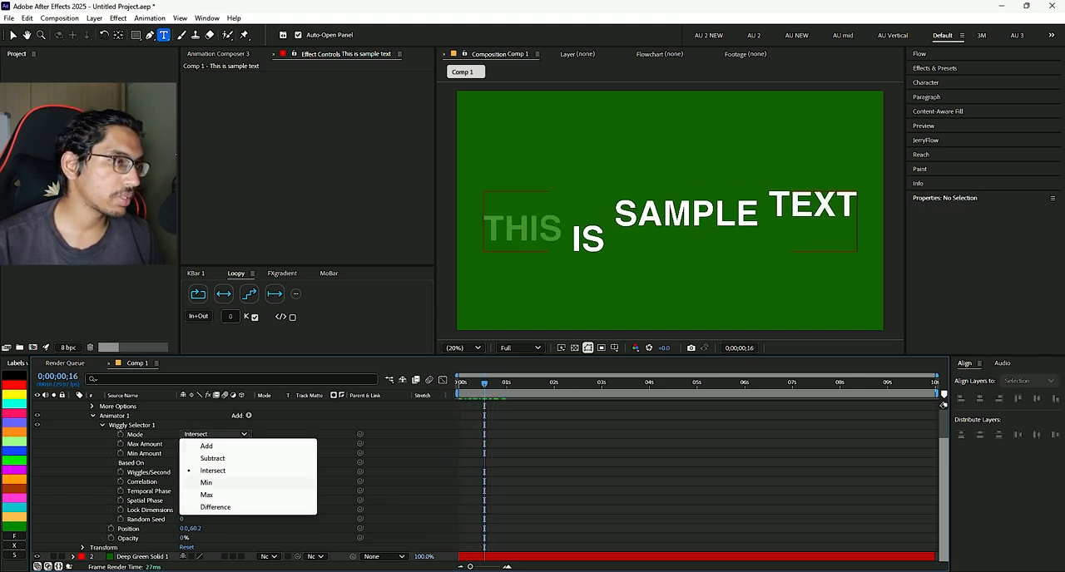
{"action": "left_click", "coordinate": [207, 482]}
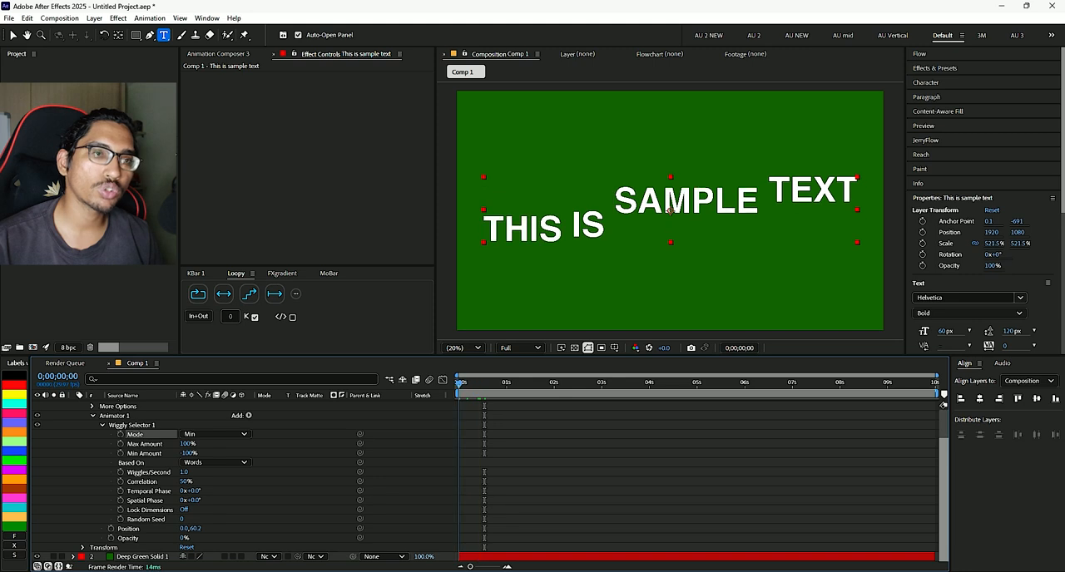
{"action": "left_click", "coordinate": [215, 433]}
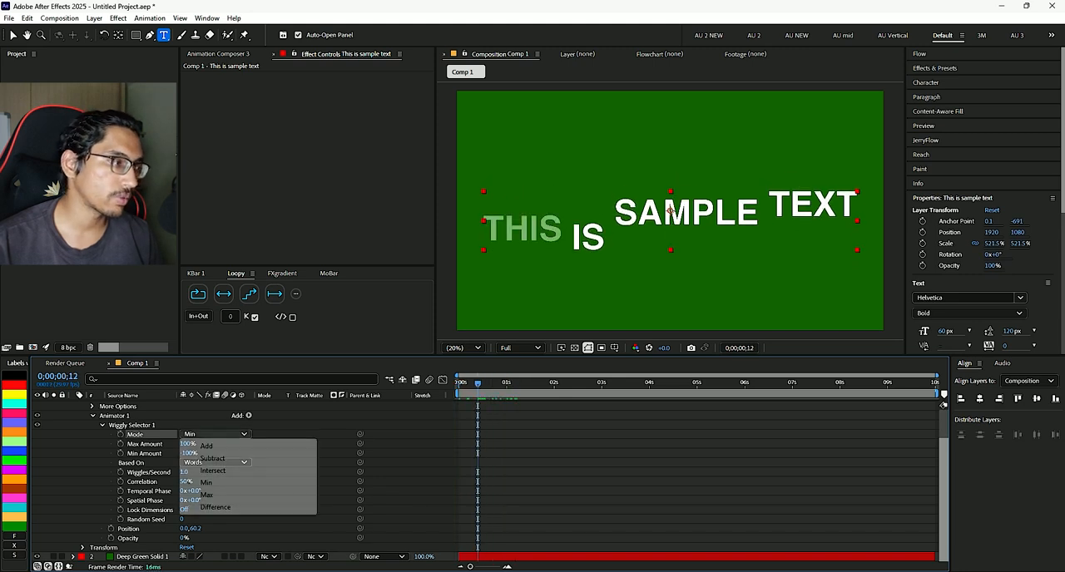
{"action": "left_click", "coordinate": [216, 506]}
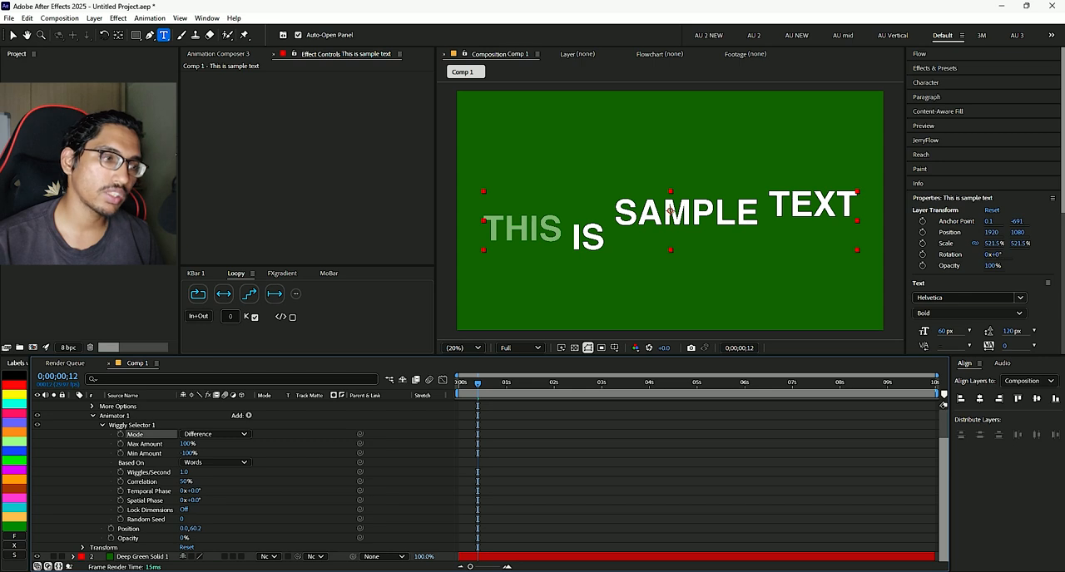
{"action": "key", "text": "space"}
{"action": "left_click", "coordinate": [215, 434]}
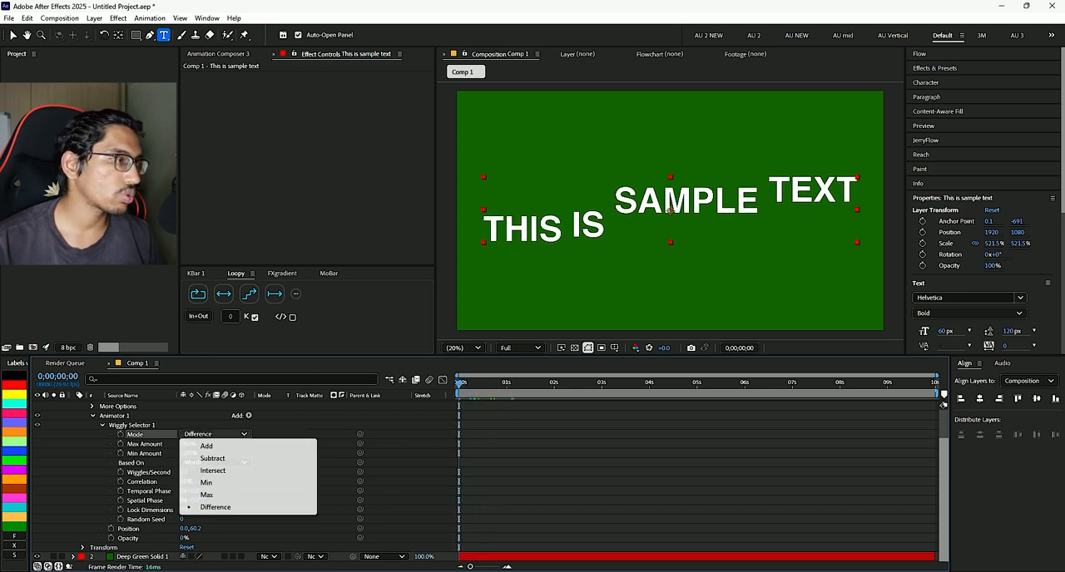
{"action": "left_click", "coordinate": [206, 445]}
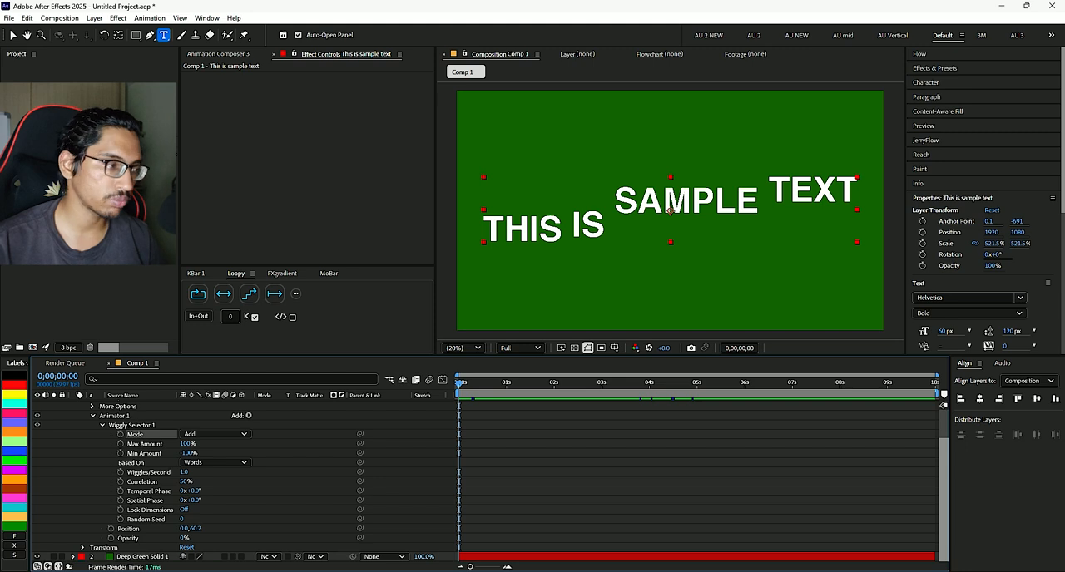
- Delete the Wiggly selector and add all transform properties to Animator 1
{"action": "left_click", "coordinate": [131, 425]}
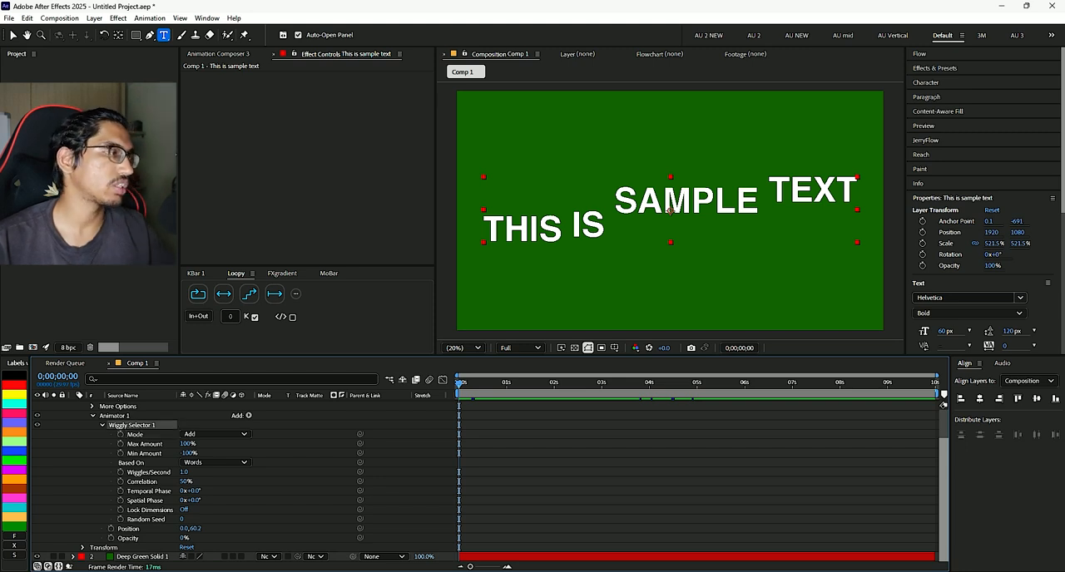
{"action": "key", "text": "Delete"}
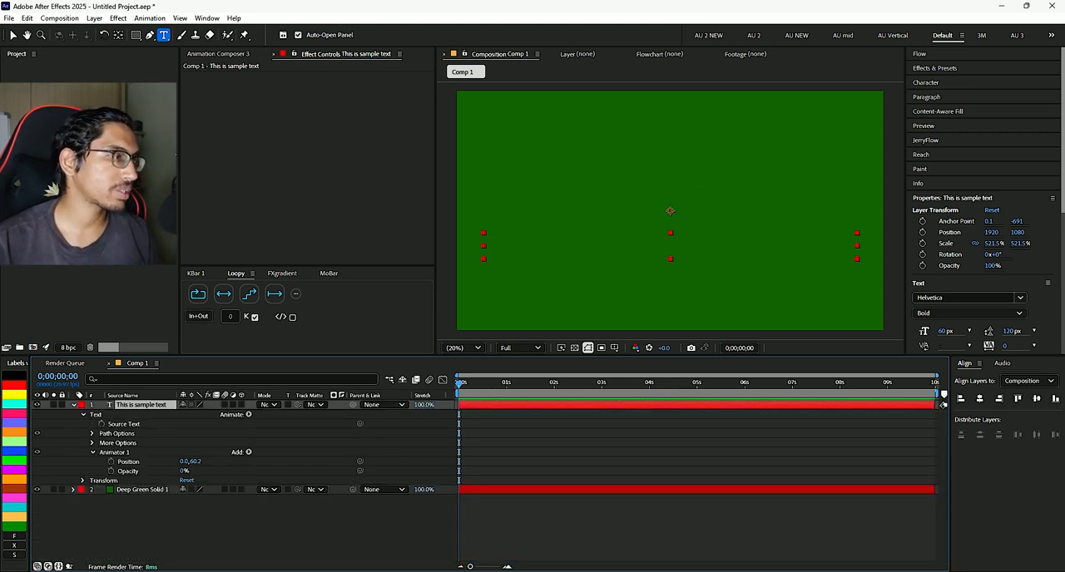
{"action": "key", "text": "F2"}
{"action": "left_click", "coordinate": [248, 452]}
{"action": "mouse_move", "coordinate": [283, 455]}
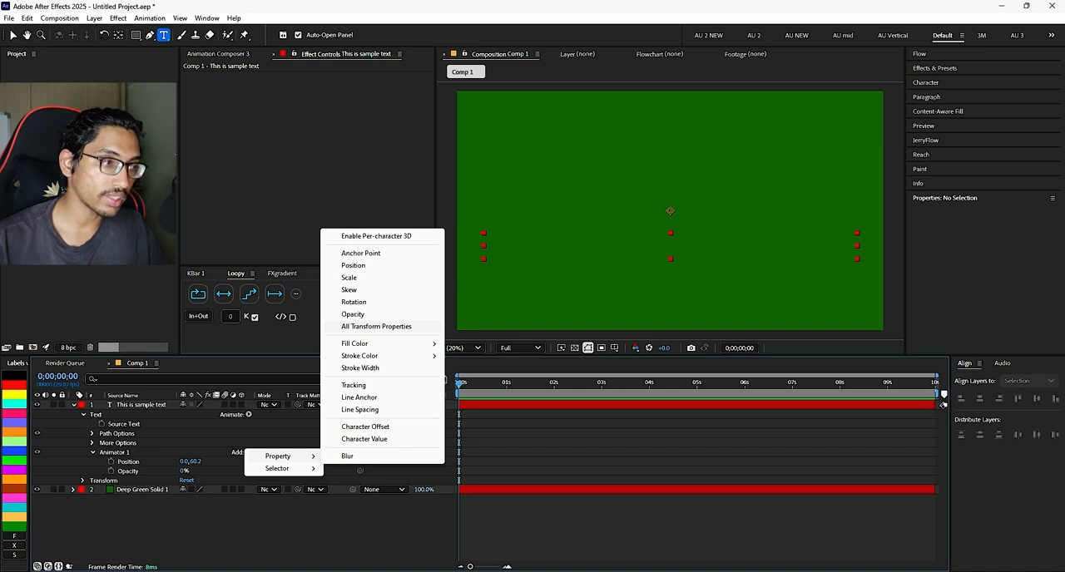
{"action": "left_click", "coordinate": [376, 326]}
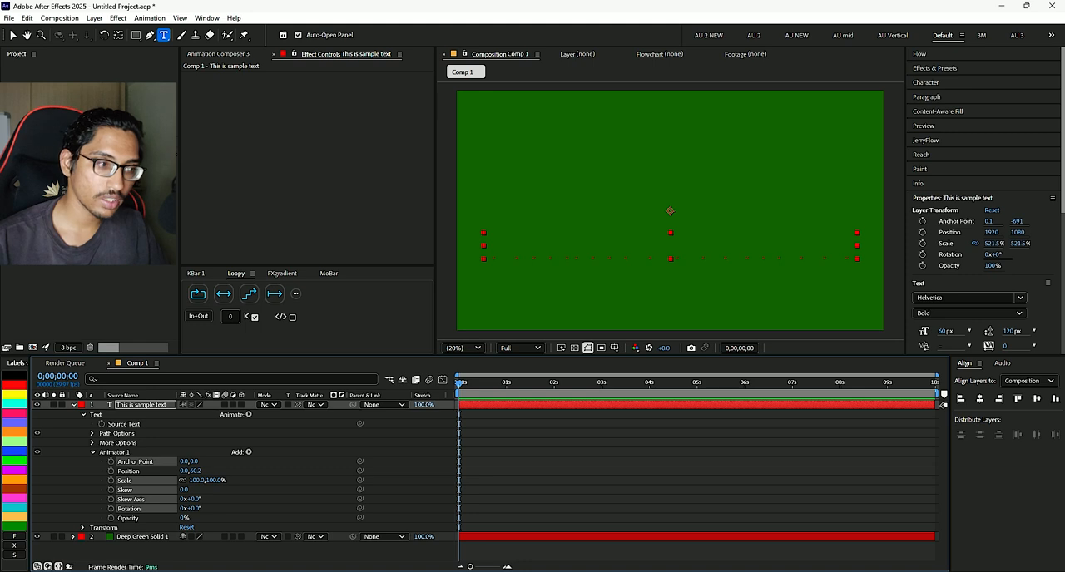
- Delete Animator 1 from the sample text layer
{"action": "left_click", "coordinate": [115, 452]}
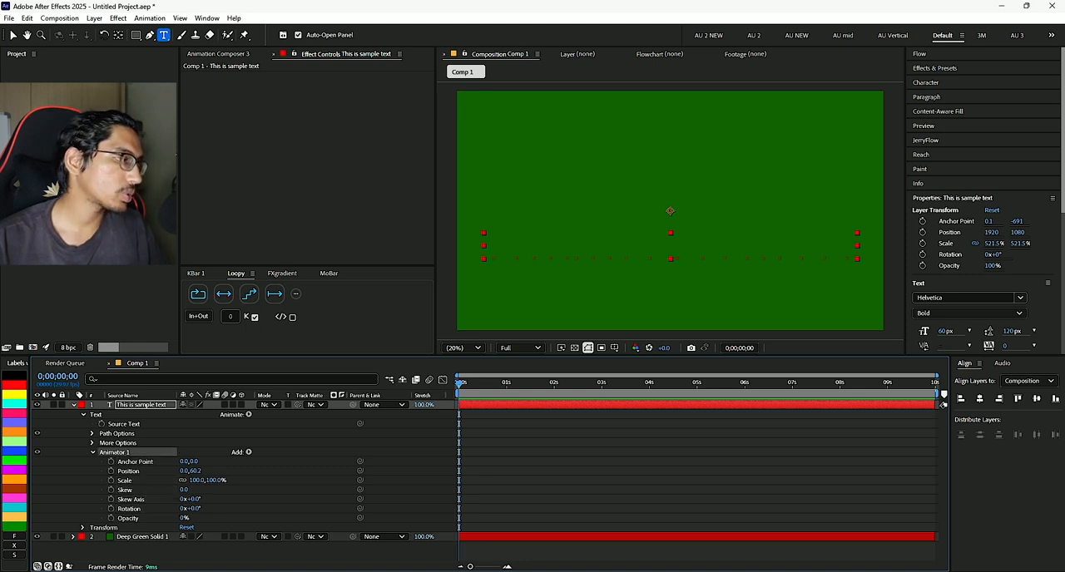
{"action": "key", "text": "Delete"}
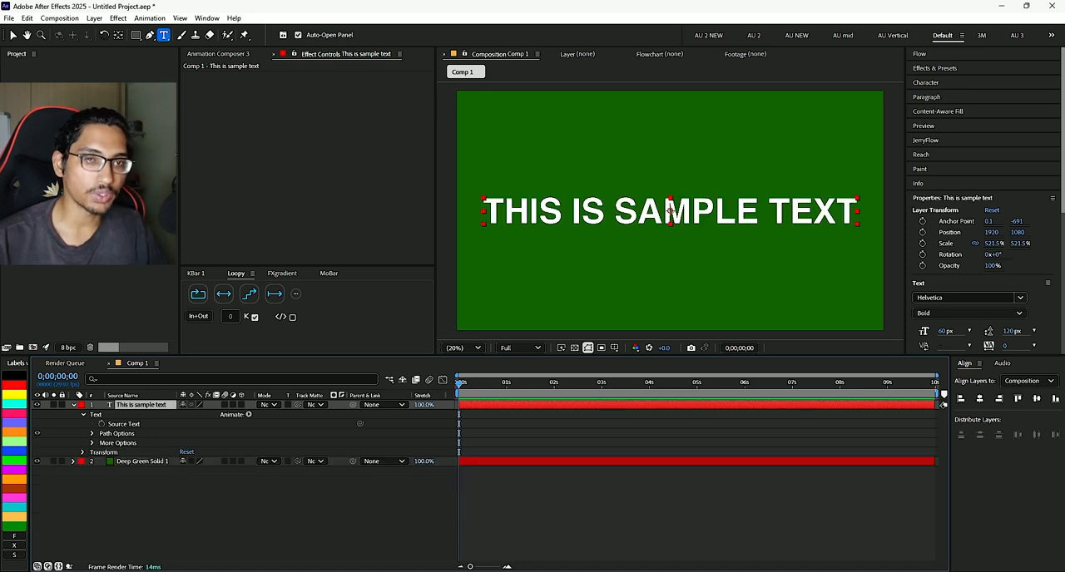
{"action": "mouse_move", "coordinate": [459, 384]}
{"action": "left_mouse_down"}
{"action": "mouse_move", "coordinate": [701, 383]}
{"action": "mouse_move", "coordinate": [459, 384]}
{"action": "left_mouse_up"}
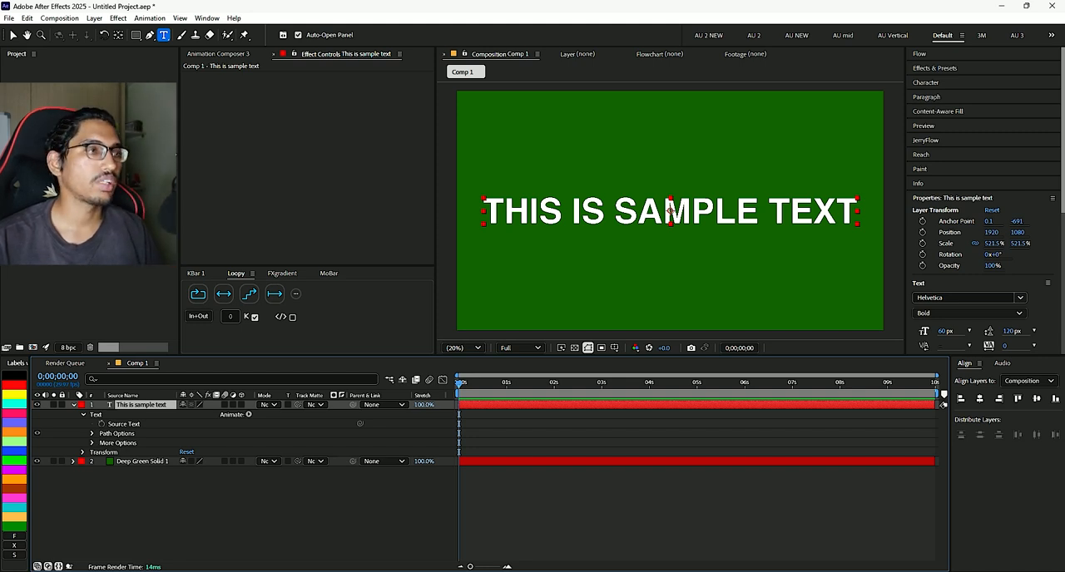
- Add a Scale animator to only the word THIS in the sample text and set its scale to -4%
{"action": "double_click", "coordinate": [526, 213]}
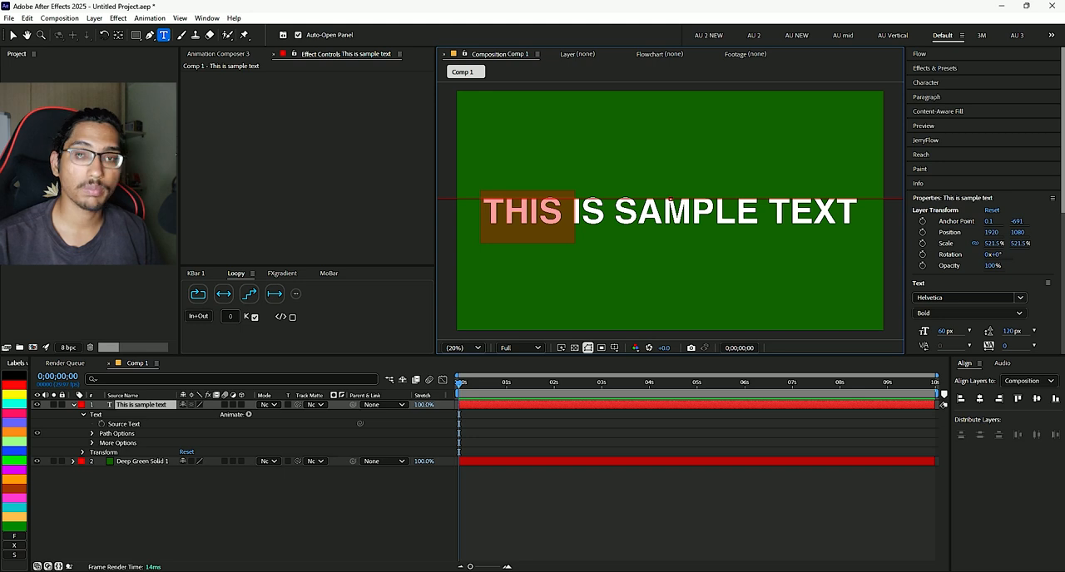
{"action": "right_click", "coordinate": [523, 221]}
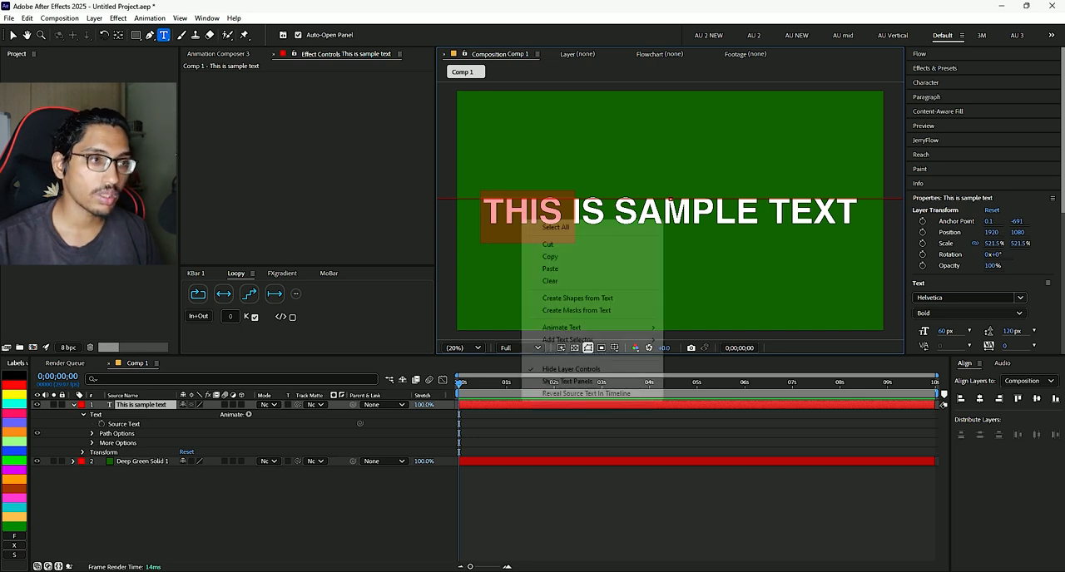
{"action": "mouse_move", "coordinate": [574, 327]}
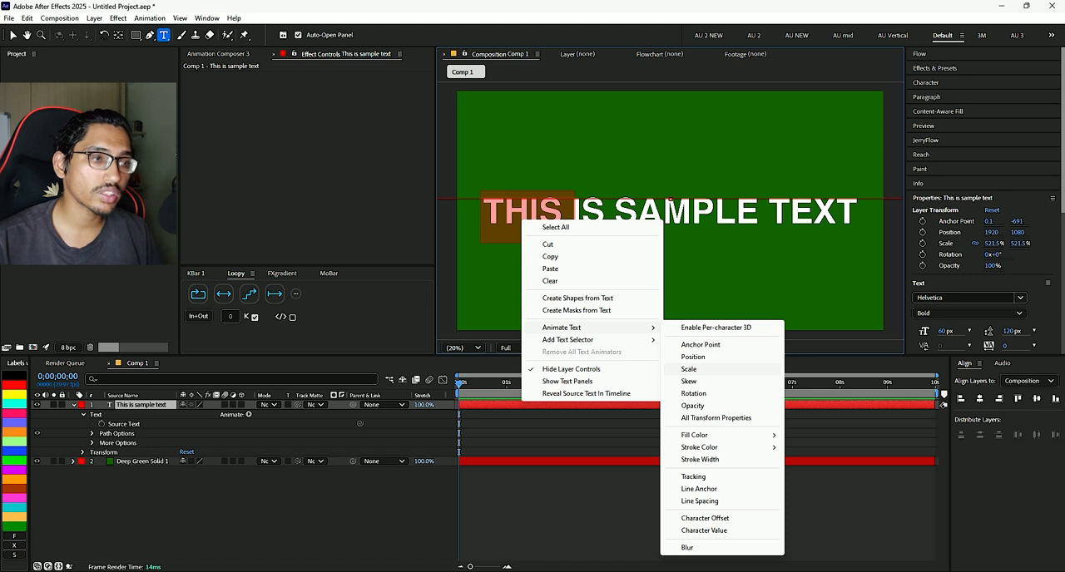
{"action": "left_click", "coordinate": [689, 369]}
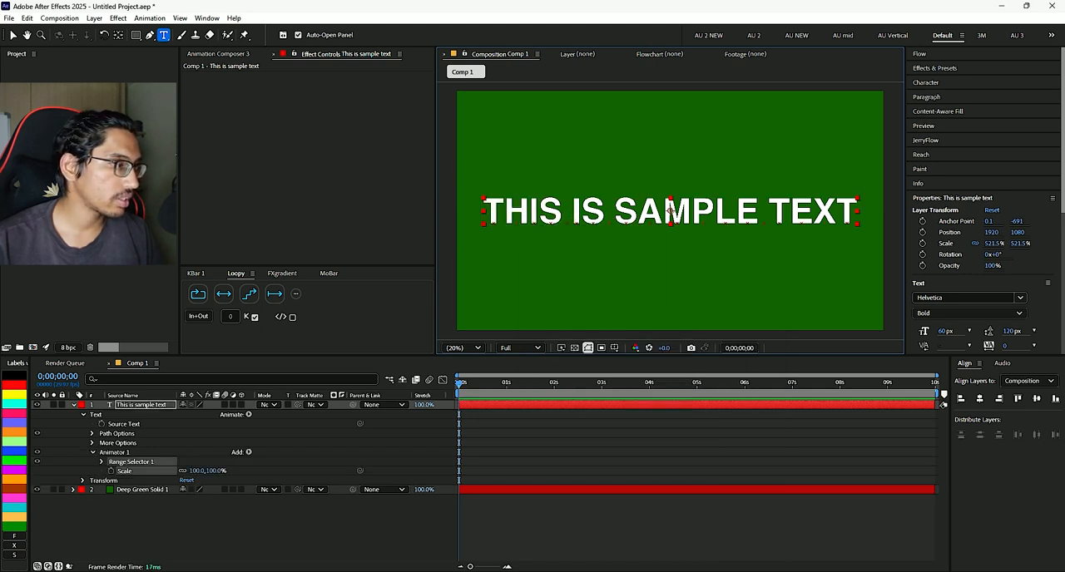
{"action": "left_click_drag", "start_coordinate": [198, 471], "coordinate": [141, 471]}
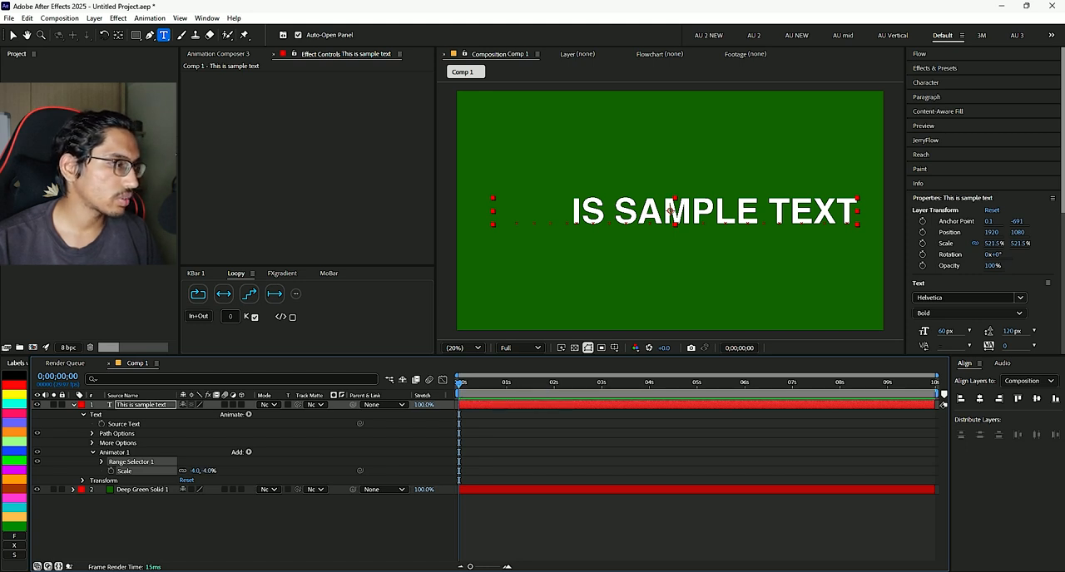
- Keyframe the range selector's Start at 0 on the first frame and at 60 on frame 7
{"action": "left_click", "coordinate": [100, 462]}
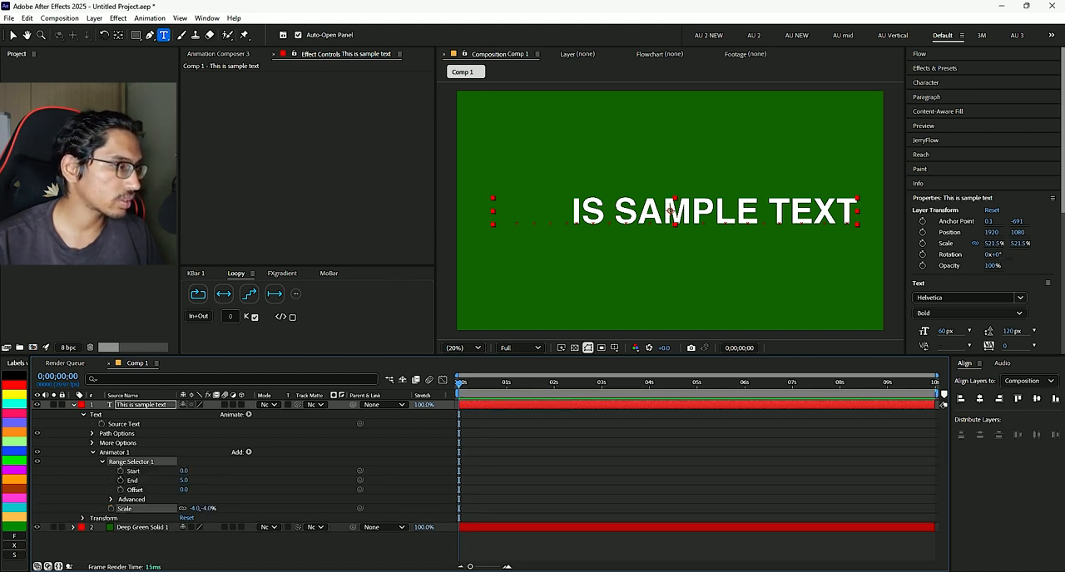
{"action": "left_click", "coordinate": [120, 471]}
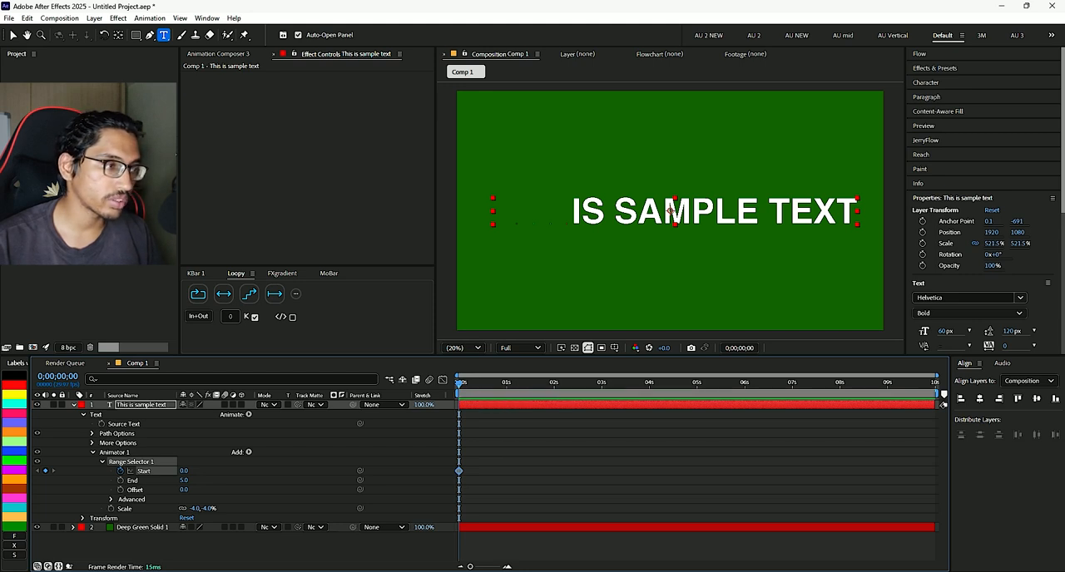
{"action": "key", "text": "Page_Down"}
{"action": "key", "text": "Page_Down"}
{"action": "key", "text": "Page_Down"}
{"action": "key", "text": "Page_Down"}
{"action": "key", "text": "Page_Down"}
{"action": "key", "text": "Page_Down"}
{"action": "key", "text": "Page_Down"}
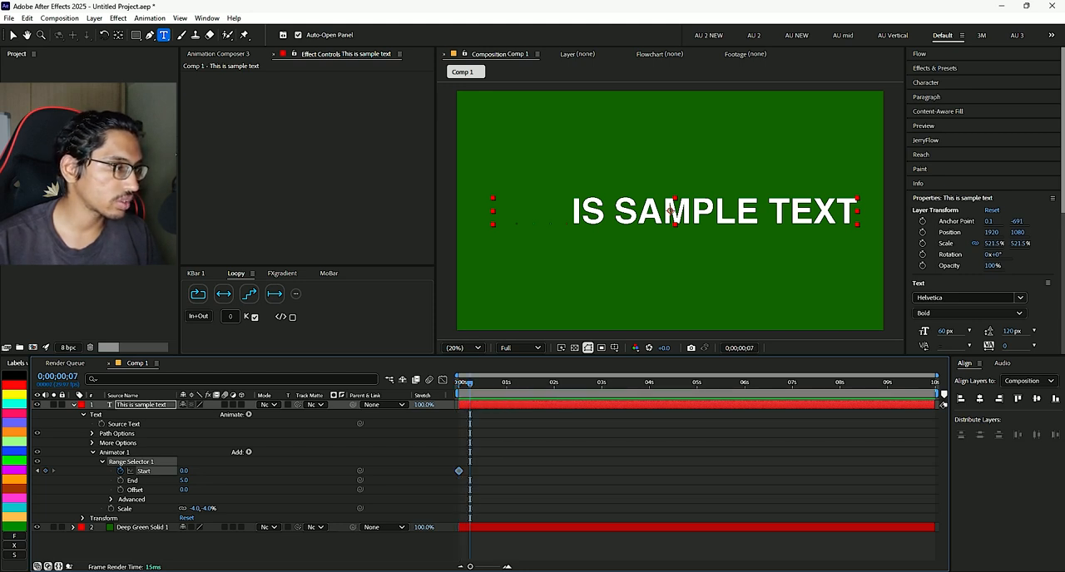
{"action": "left_click_drag", "start_coordinate": [184, 471], "coordinate": [218, 471]}
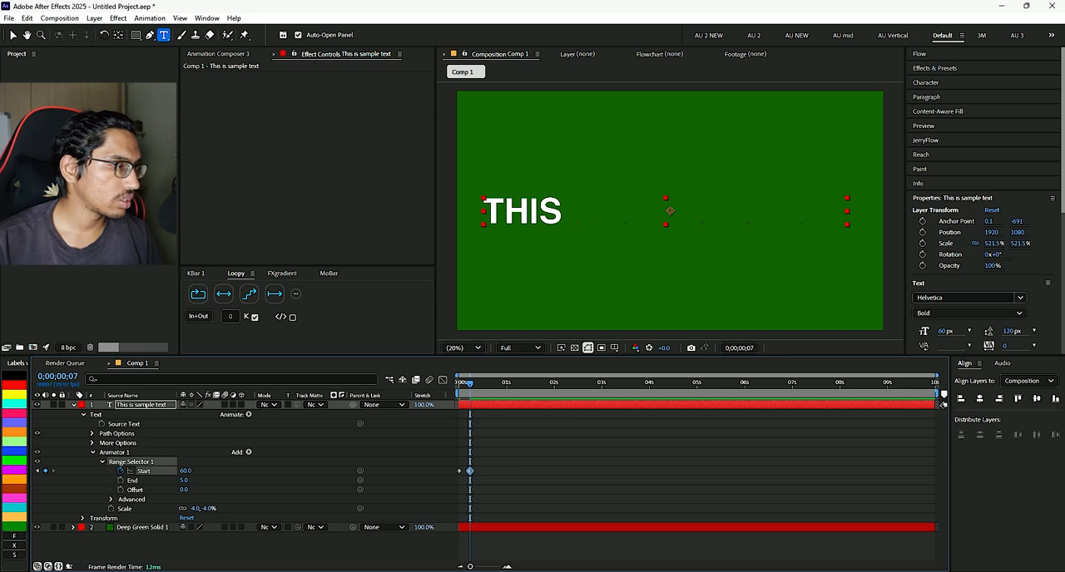
- Undo the frame 7 Start keyframe, keyframe the range selector's Start at 5 there instead, and preview the animation
{"action": "key", "text": "ctrl+z"}
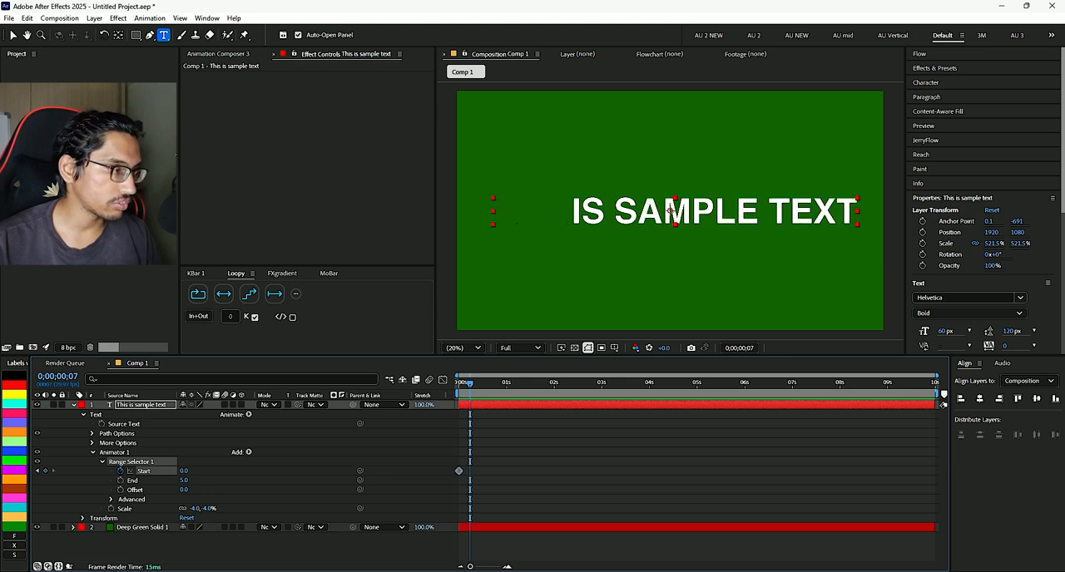
{"action": "key", "text": "ctrl+shift+a"}
{"action": "left_click", "coordinate": [184, 471]}
{"action": "type", "text": "5"}
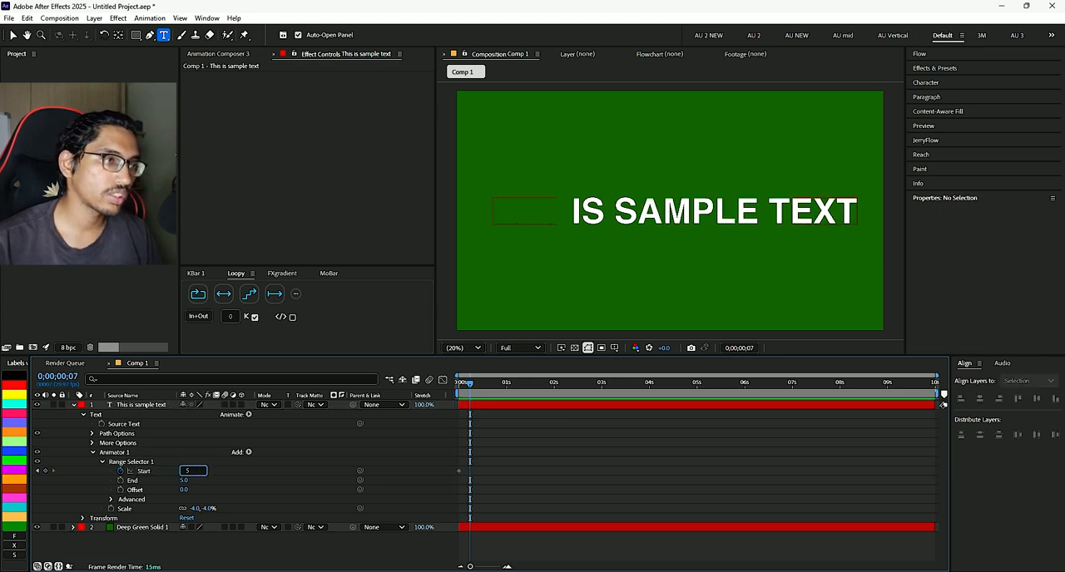
{"action": "key", "text": "Return"}
{"action": "key", "text": "Home"}
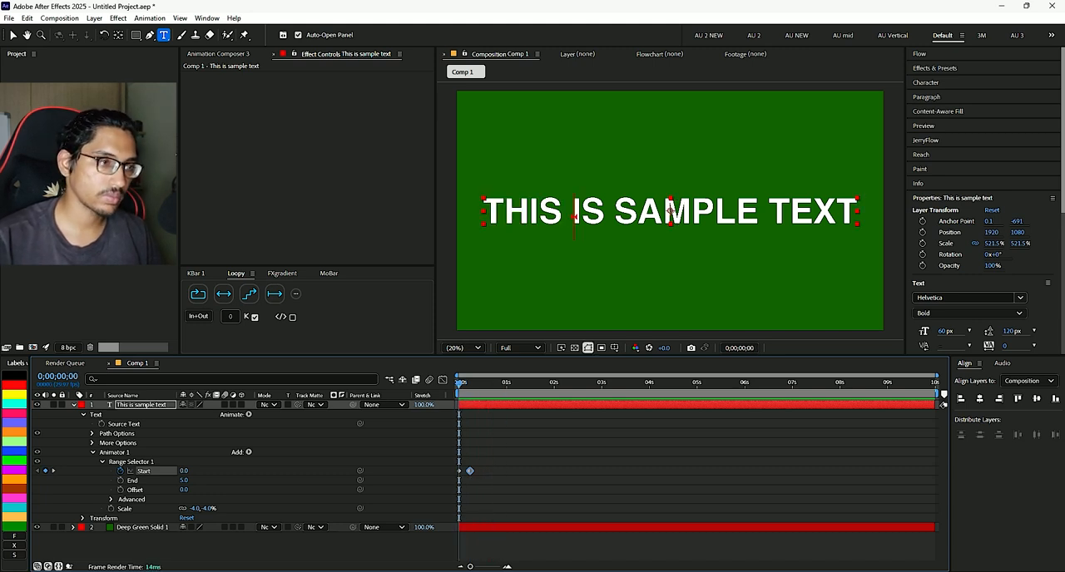
{"action": "key", "text": "space"}
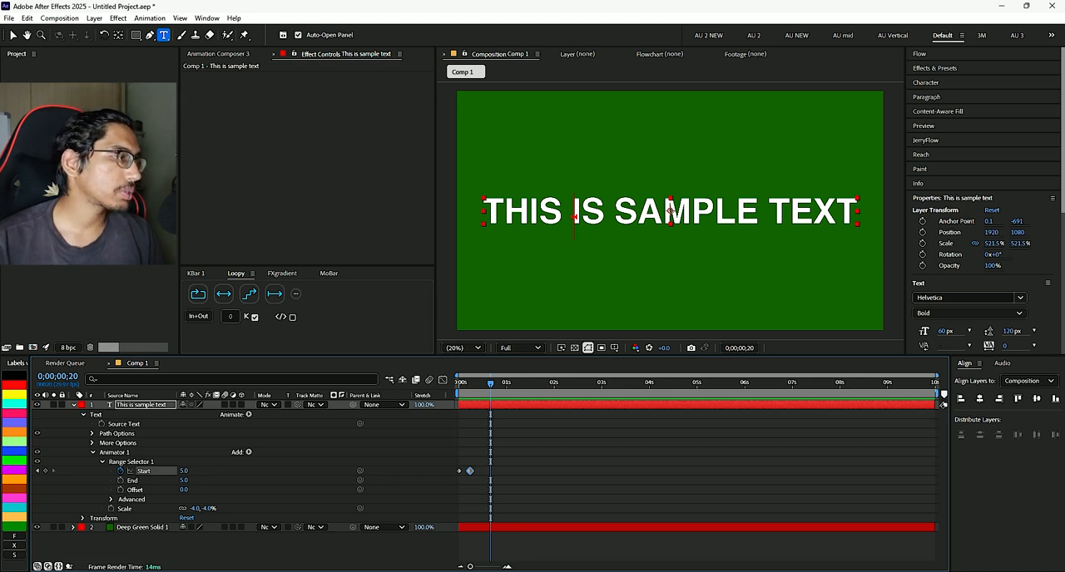
- Delete Animator 1 with its Scale property from the sample text layer
{"action": "key", "text": "F2"}
{"action": "left_click", "coordinate": [114, 452]}
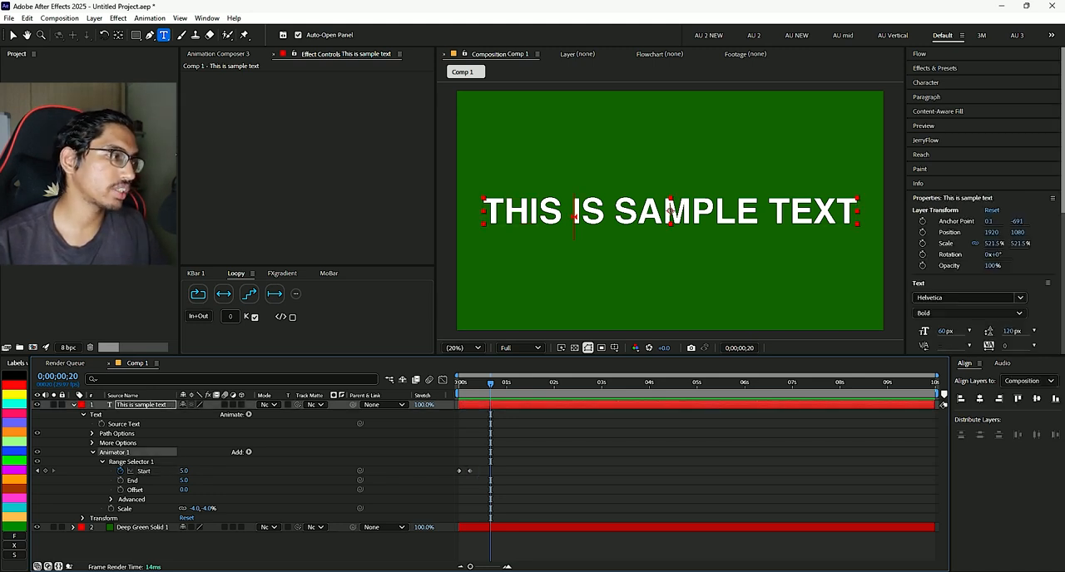
{"action": "key", "text": "Delete"}
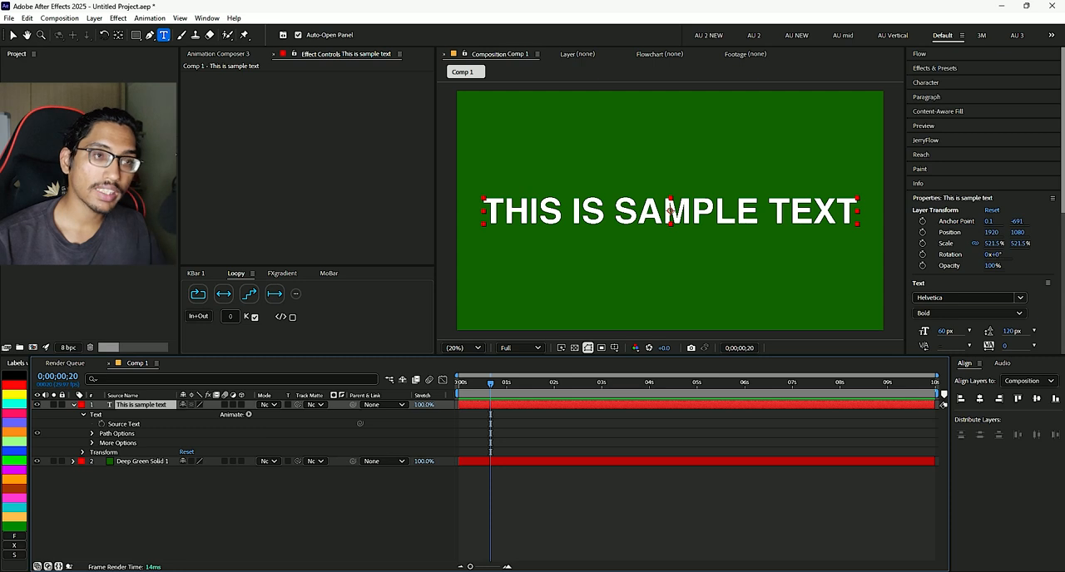
- Select the word SAMPLE with its trailing space in the sample text and toggle its italic style on and off
{"action": "left_click_drag", "start_coordinate": [614, 212], "coordinate": [759, 212]}
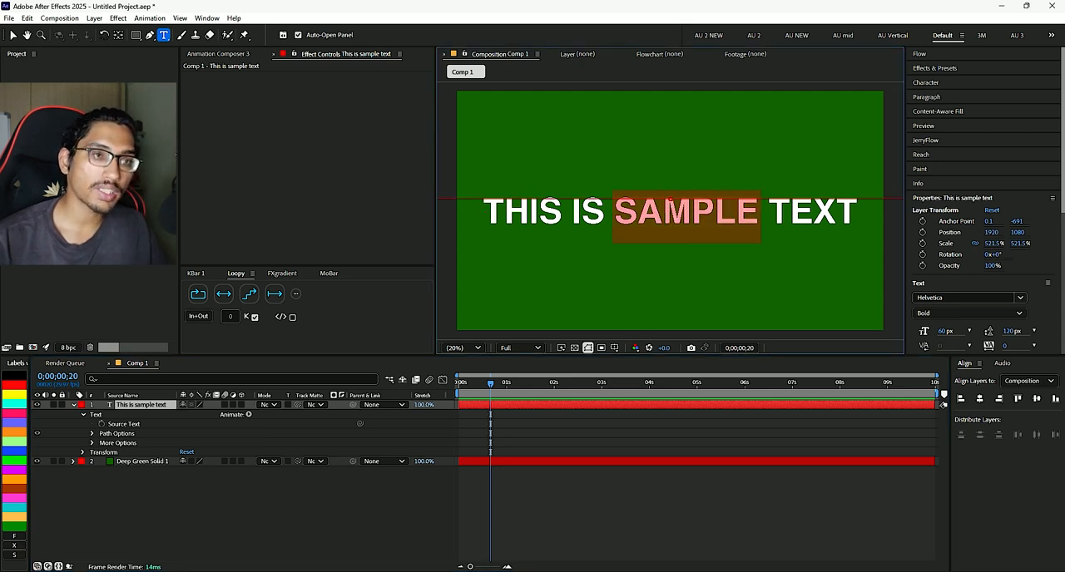
{"action": "right_click", "coordinate": [685, 225]}
{"action": "mouse_move", "coordinate": [732, 334]}
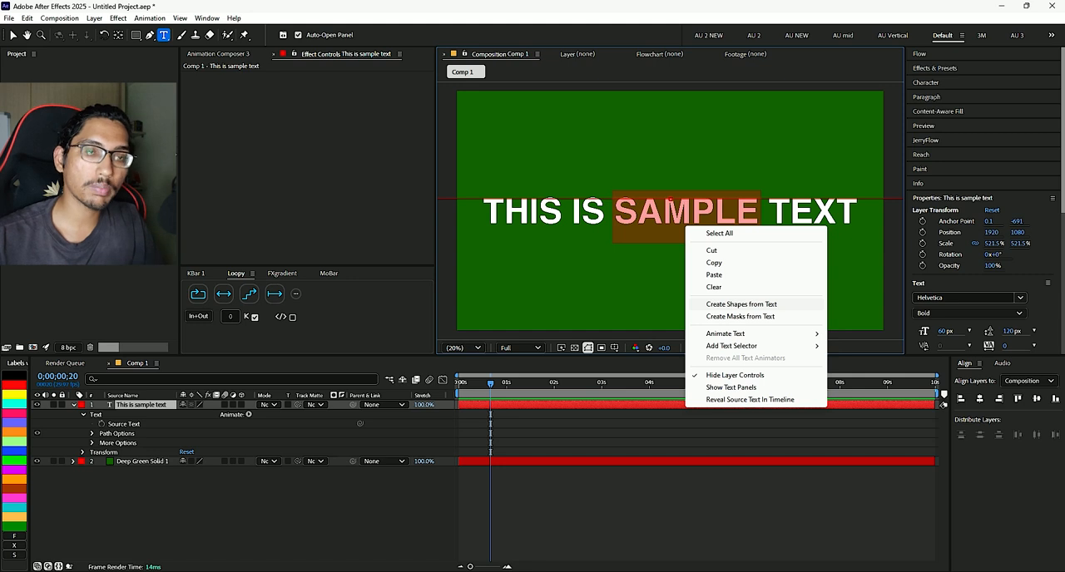
{"action": "key", "text": "Escape"}
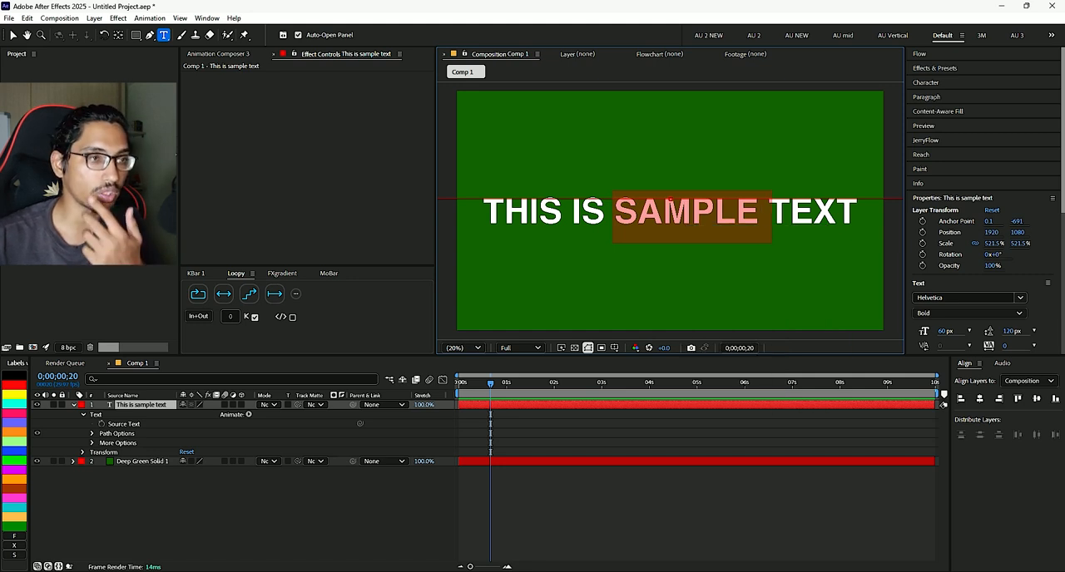
{"action": "key", "text": "ctrl+shift+i"}
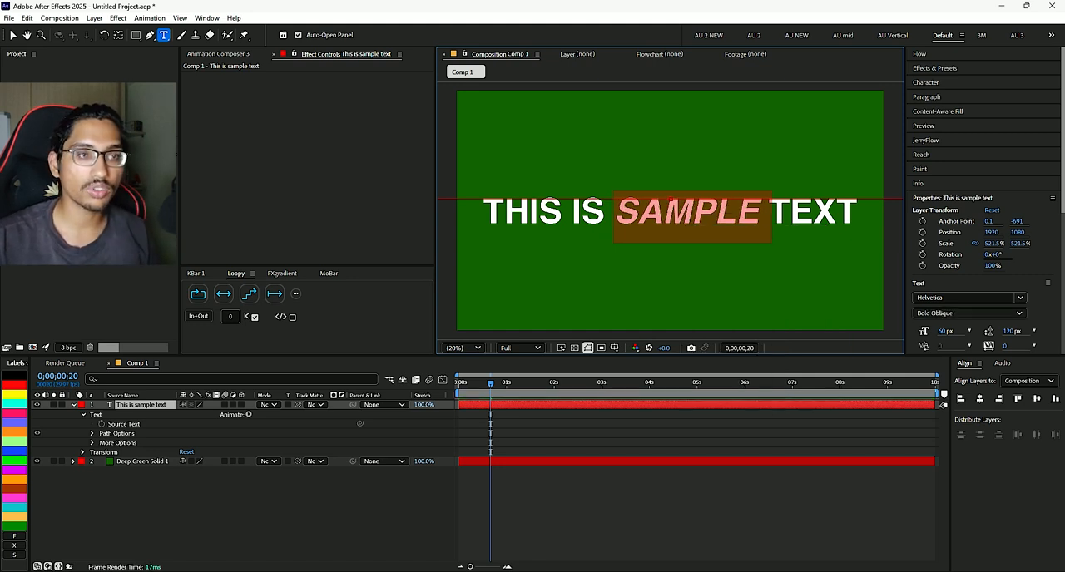
{"action": "key", "text": "ctrl+shift+i"}
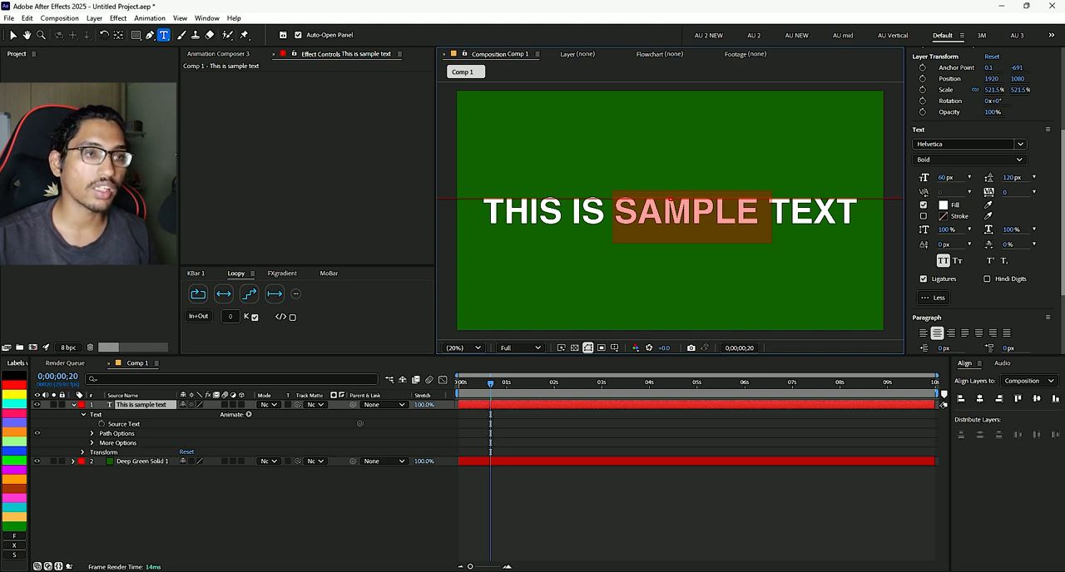
- Add a range selector limited to the selected word SAMPLE and give its animator an RGB Fill Color property
{"action": "right_click", "coordinate": [686, 220]}
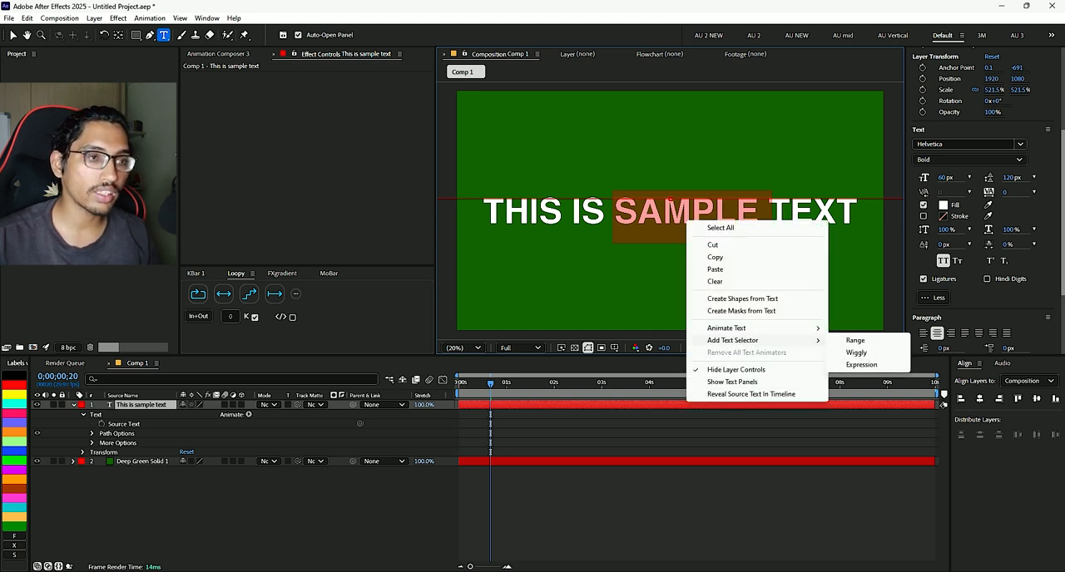
{"action": "left_click", "coordinate": [856, 340]}
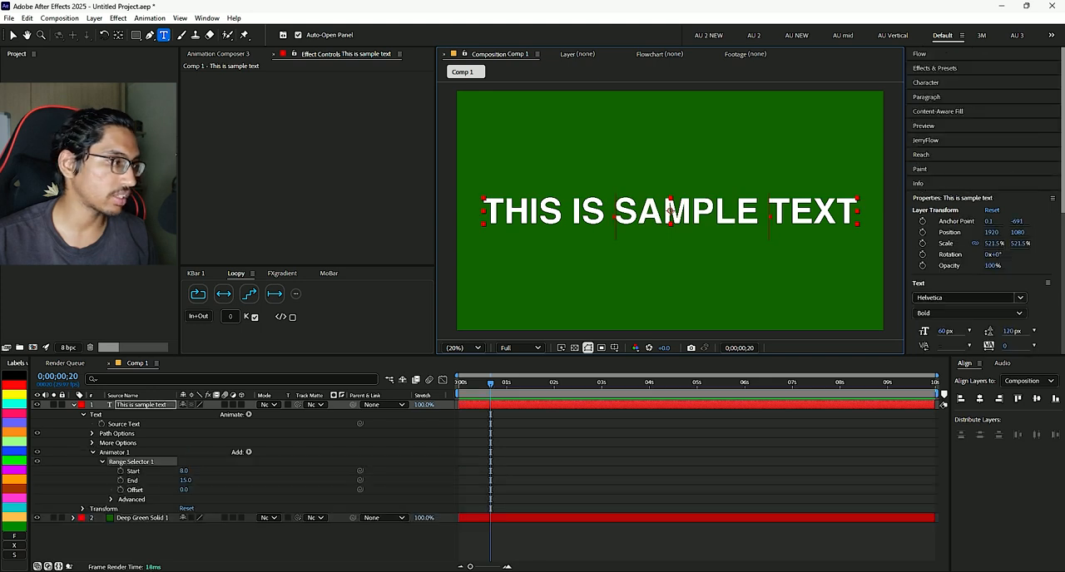
{"action": "left_click", "coordinate": [248, 452]}
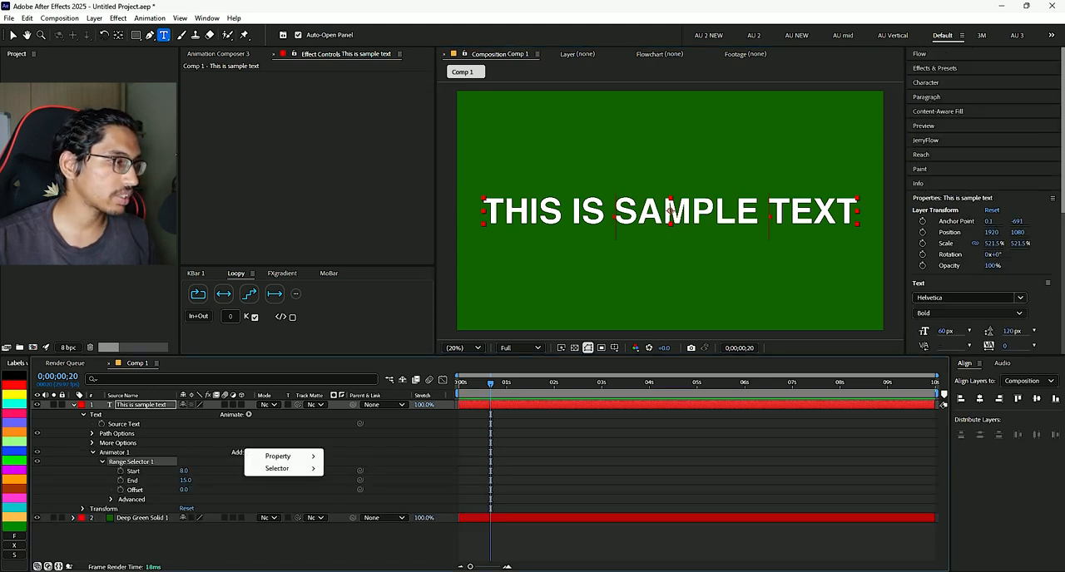
{"action": "mouse_move", "coordinate": [283, 457]}
{"action": "mouse_move", "coordinate": [358, 344]}
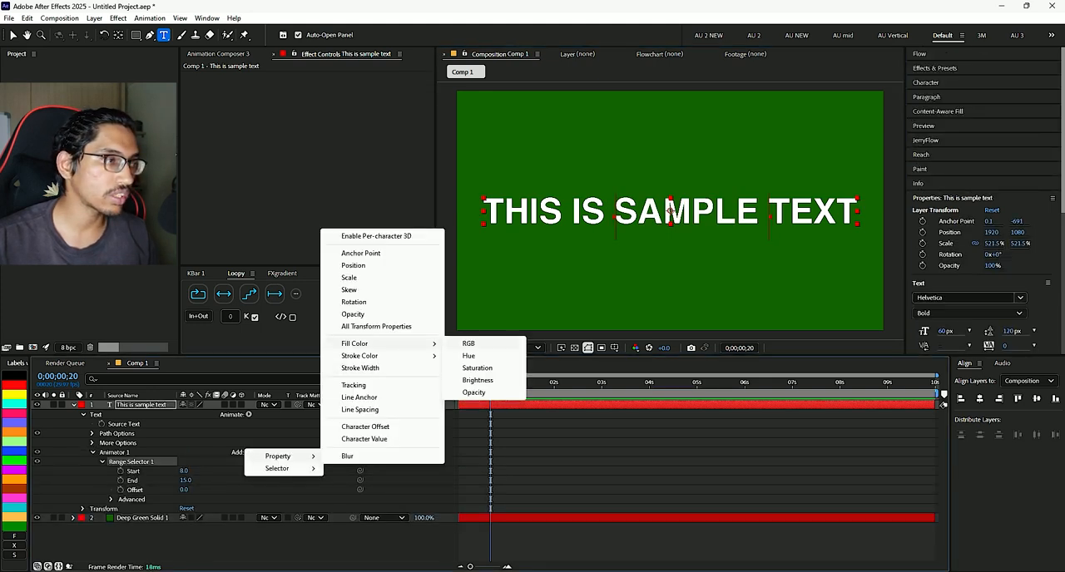
{"action": "left_click", "coordinate": [468, 343]}
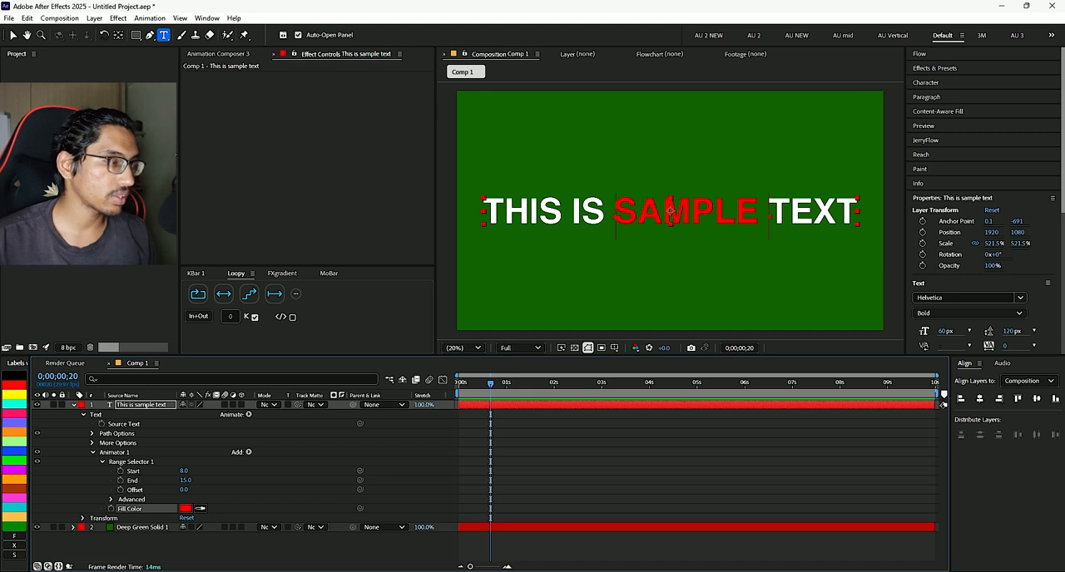
- Set the animator's Fill Color for SAMPLE to yellow FFD200 at the first frame and play a preview
{"action": "key", "text": "Home"}
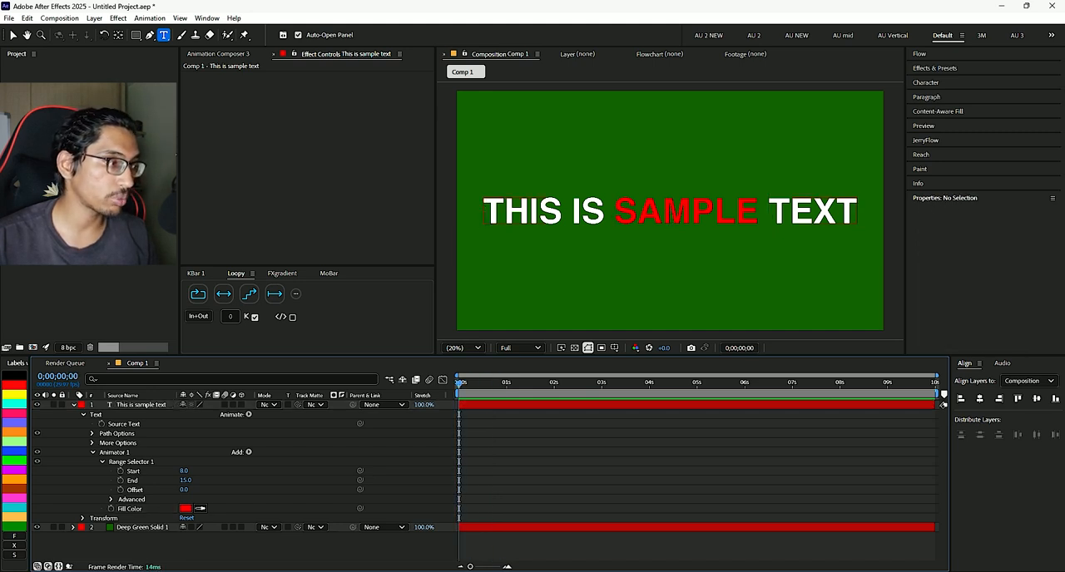
{"action": "left_click", "coordinate": [184, 508]}
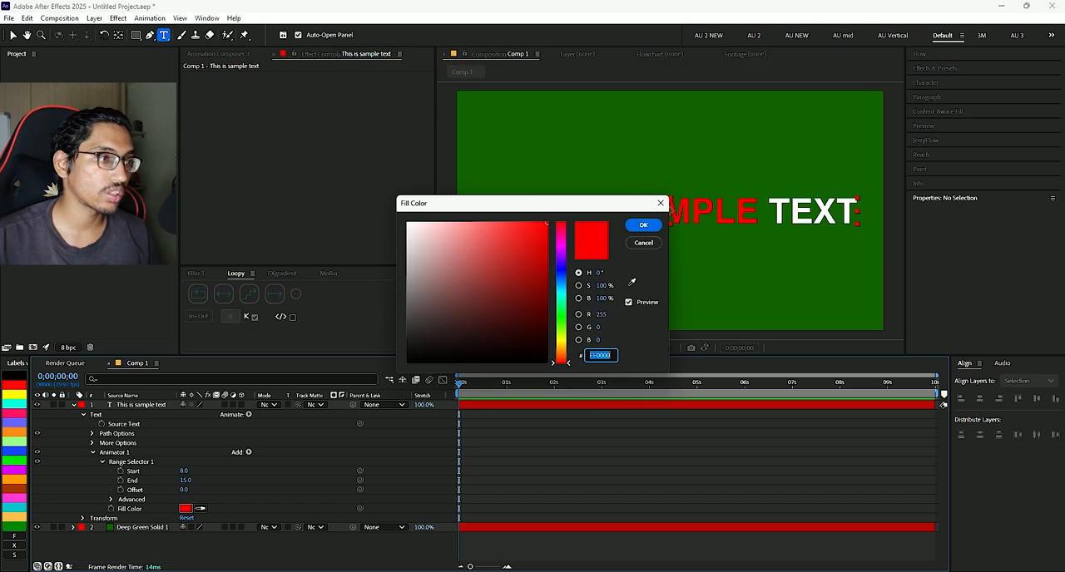
{"action": "left_click", "coordinate": [560, 343]}
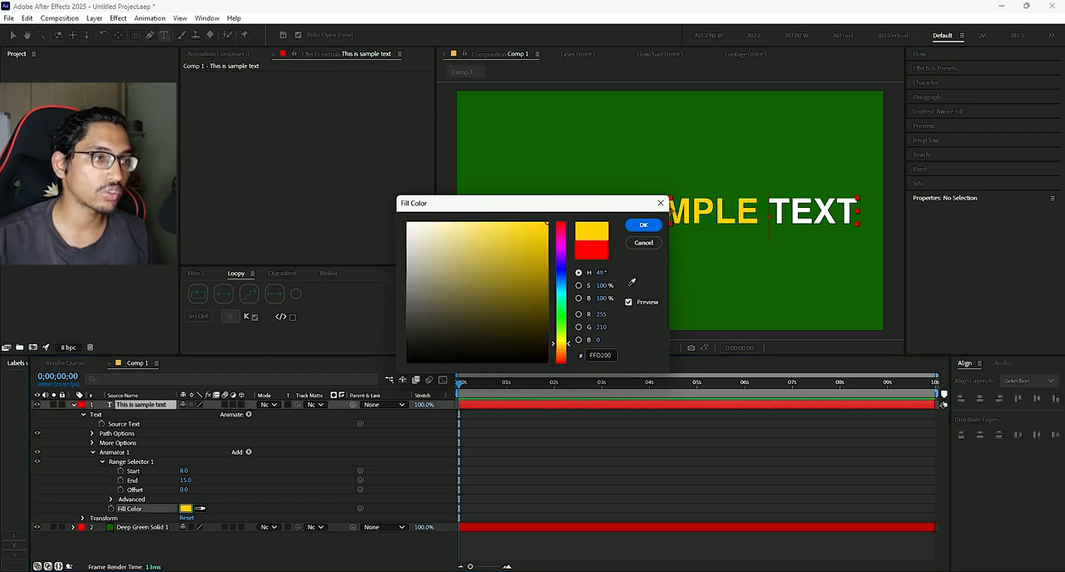
{"action": "left_click", "coordinate": [643, 224]}
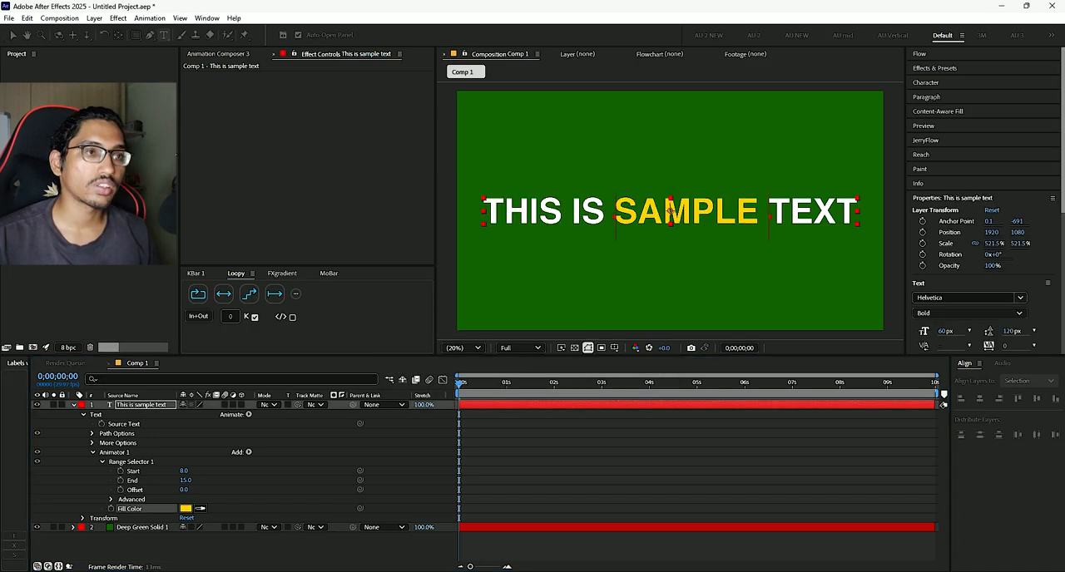
{"action": "key", "text": "space"}
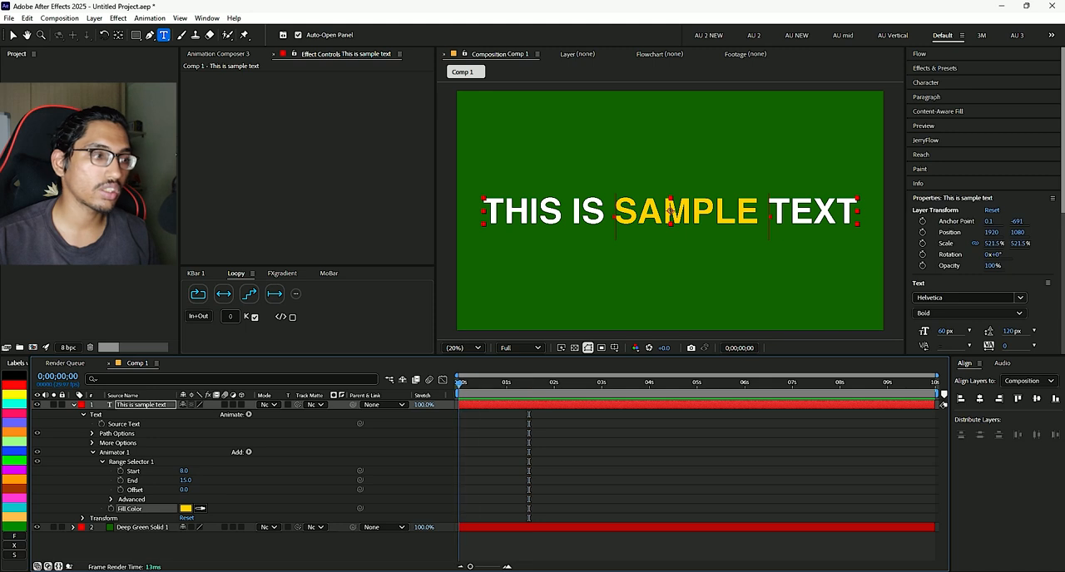
{"action": "key", "text": "space"}
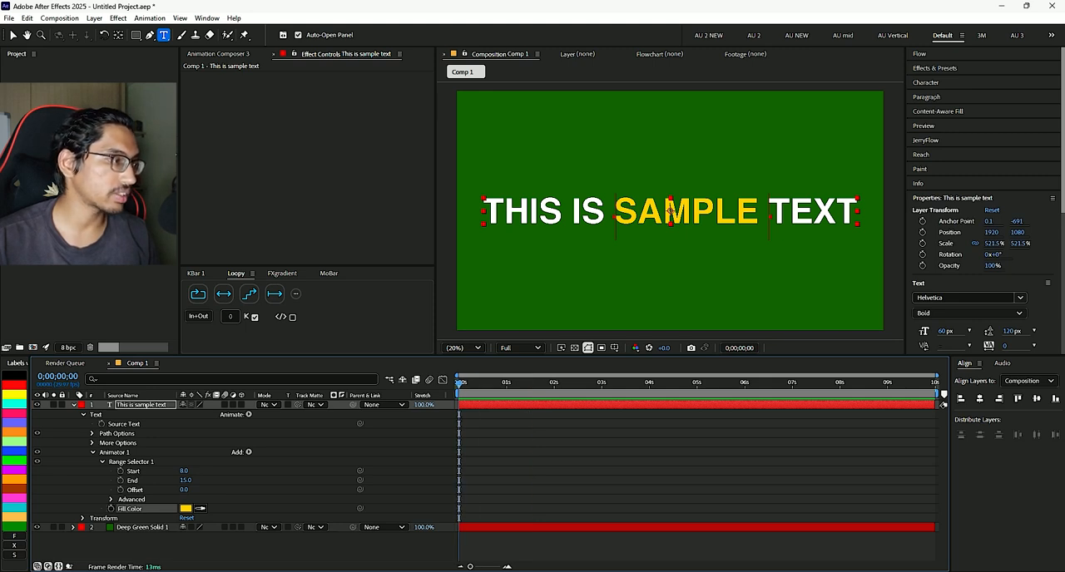
- Keyframe Fill Color in yellow on the first frame and in red FF0000 on frame 25, and preview the color change
{"action": "left_click", "coordinate": [112, 508]}
{"action": "left_click", "coordinate": [499, 383]}
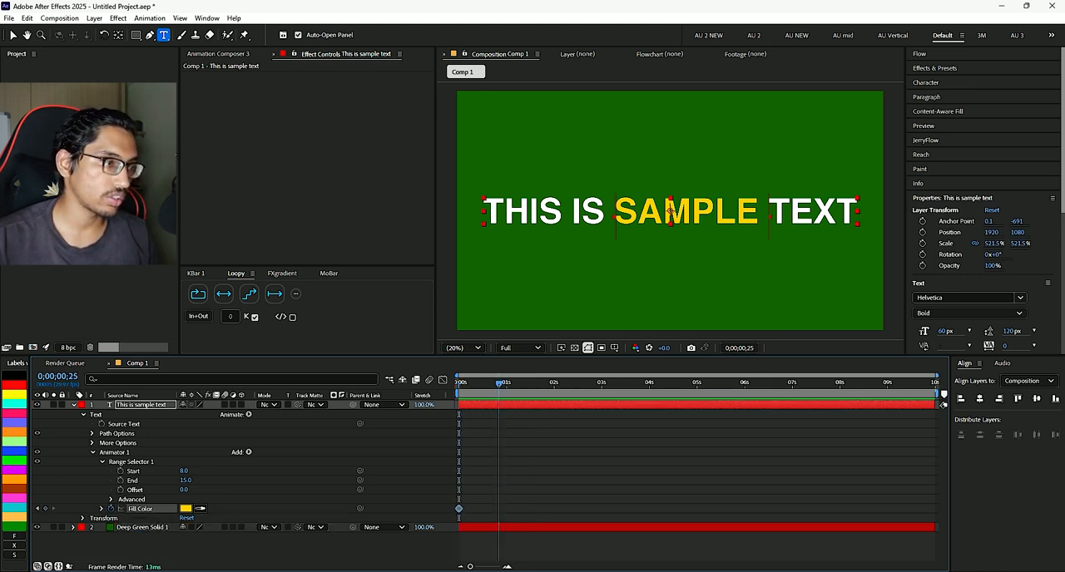
{"action": "left_click", "coordinate": [185, 508]}
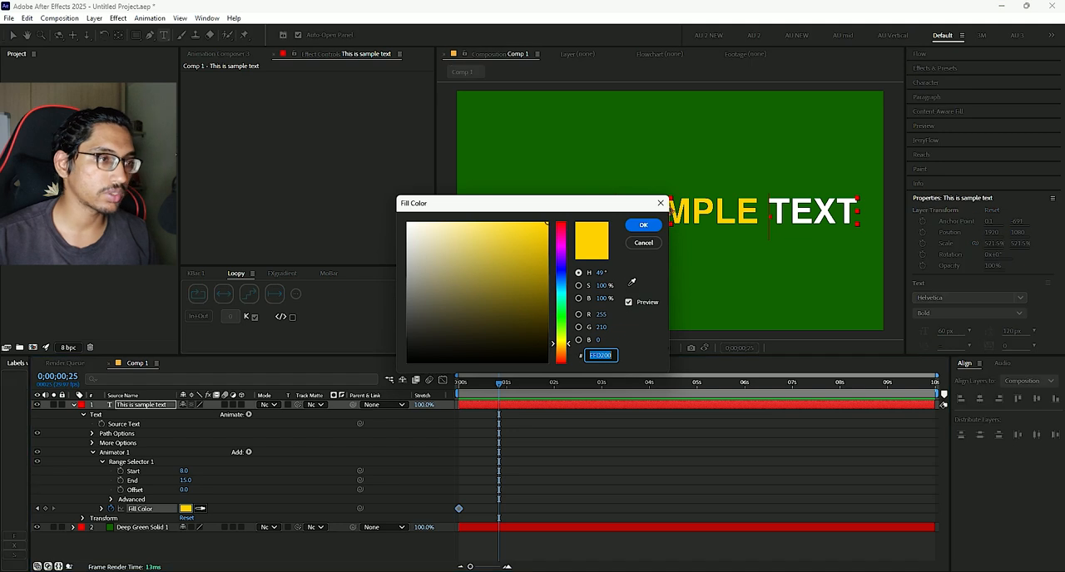
{"action": "type", "text": "ff0000"}
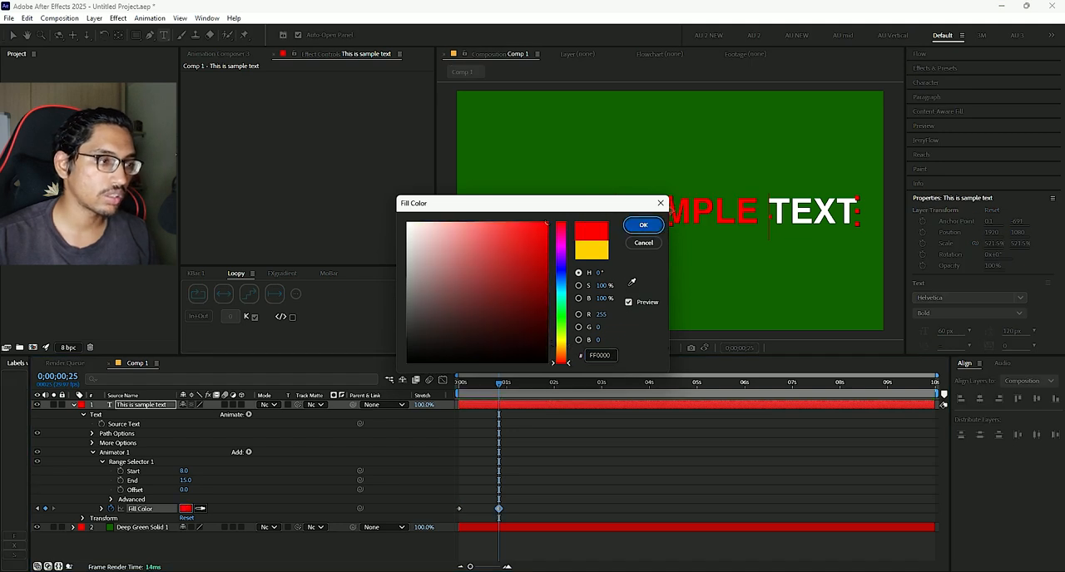
{"action": "left_click", "coordinate": [643, 225]}
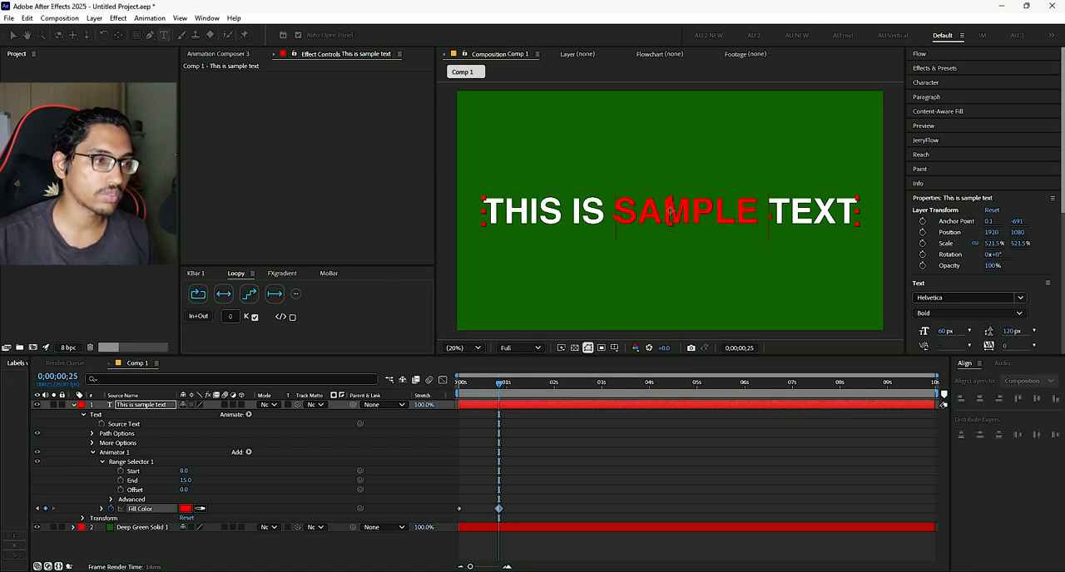
{"action": "key", "text": "space"}
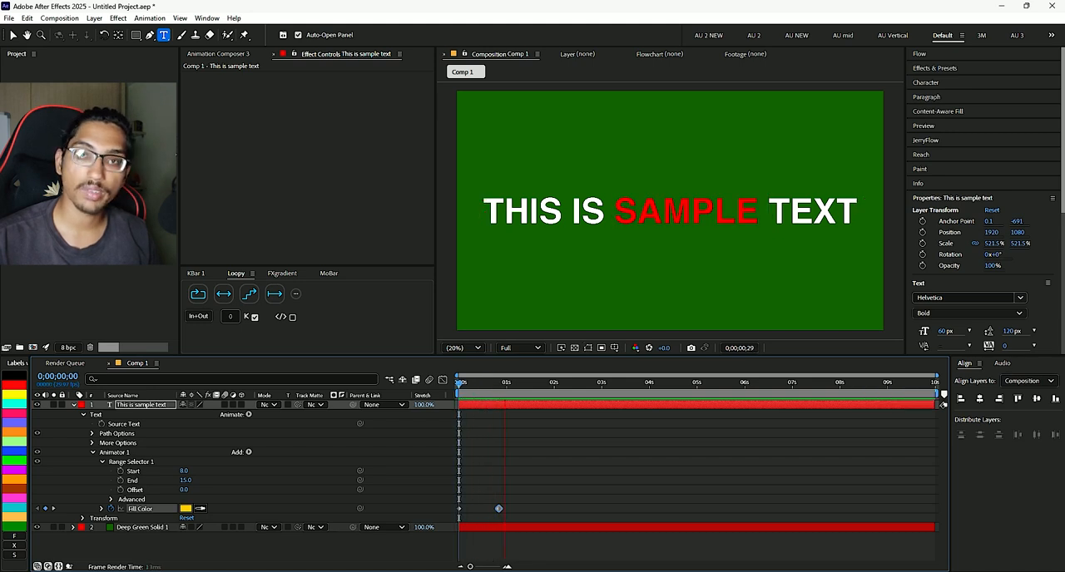
{"action": "key", "text": "space"}
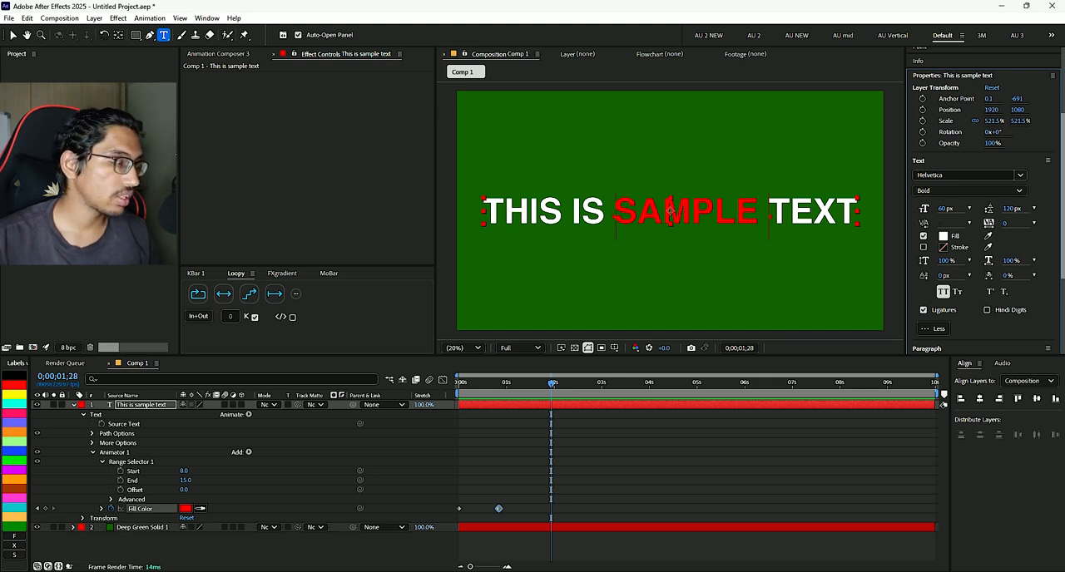
- Add a second Fill Color animator to only the words THIS IS and set its color to turquoise 00FFD2
{"action": "left_click", "coordinate": [131, 461]}
{"action": "left_click", "coordinate": [115, 452]}
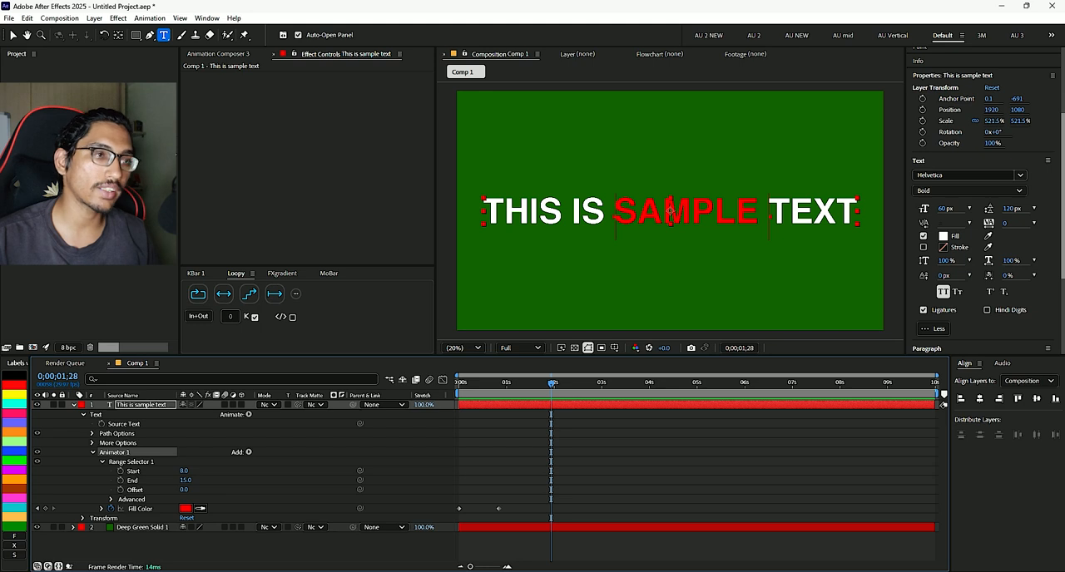
{"action": "left_click_drag", "start_coordinate": [606, 212], "coordinate": [480, 212]}
{"action": "right_click", "coordinate": [529, 218]}
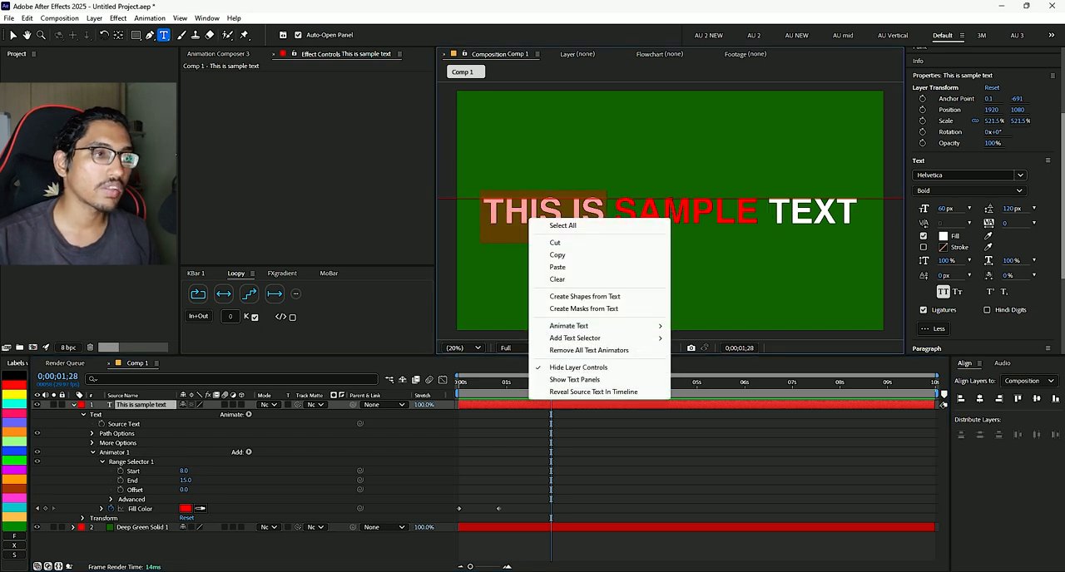
{"action": "mouse_move", "coordinate": [599, 325]}
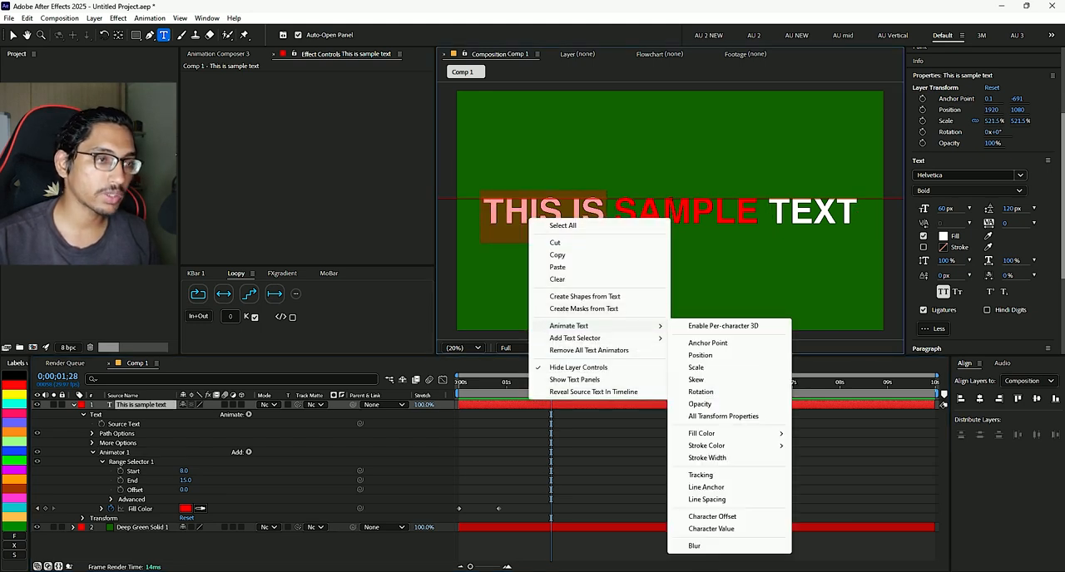
{"action": "mouse_move", "coordinate": [703, 433]}
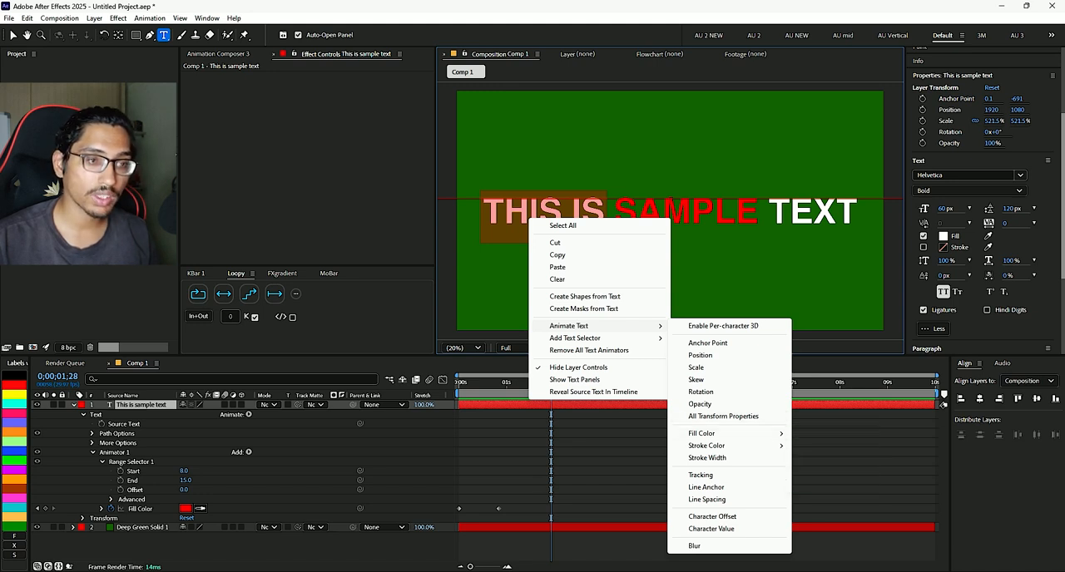
{"action": "left_click", "coordinate": [815, 433]}
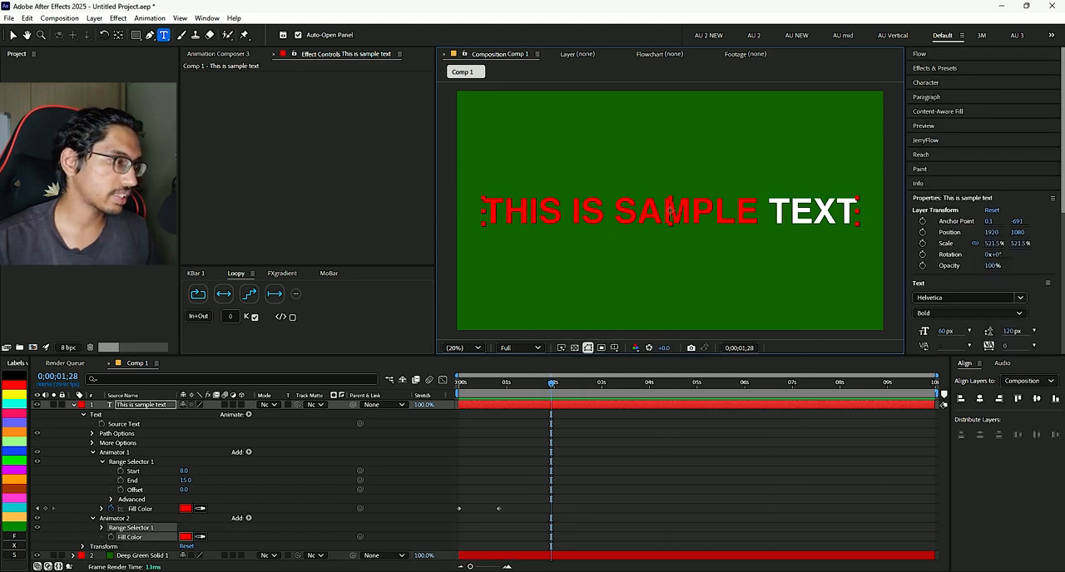
{"action": "left_click", "coordinate": [185, 536]}
{"action": "left_click", "coordinate": [561, 297]}
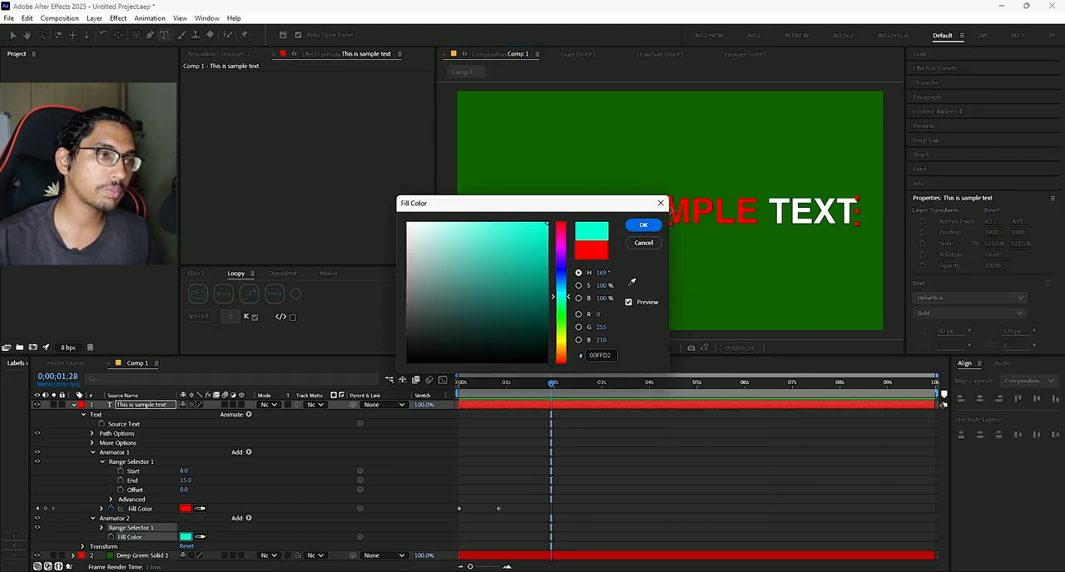
{"action": "left_click", "coordinate": [643, 225]}
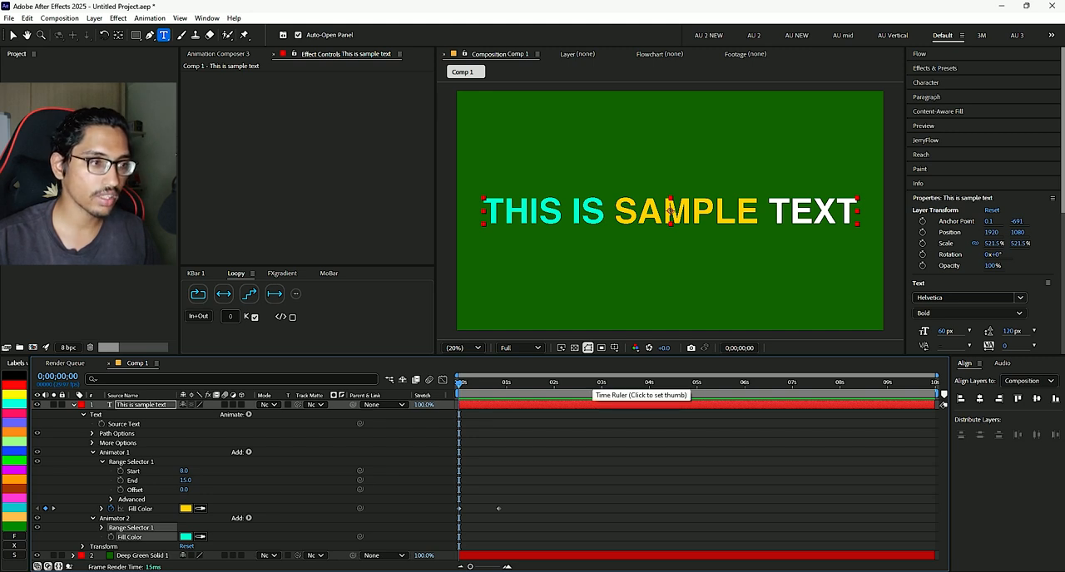
- Preview the two Fill Color animators on the sample text and return to the first frame
{"action": "key", "text": "space"}
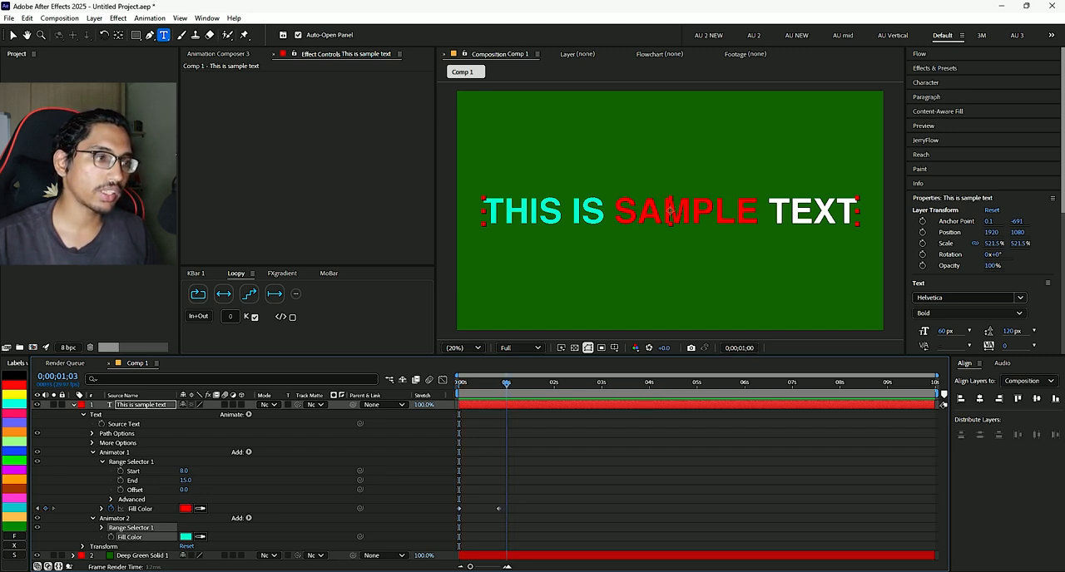
{"action": "key", "text": "space"}
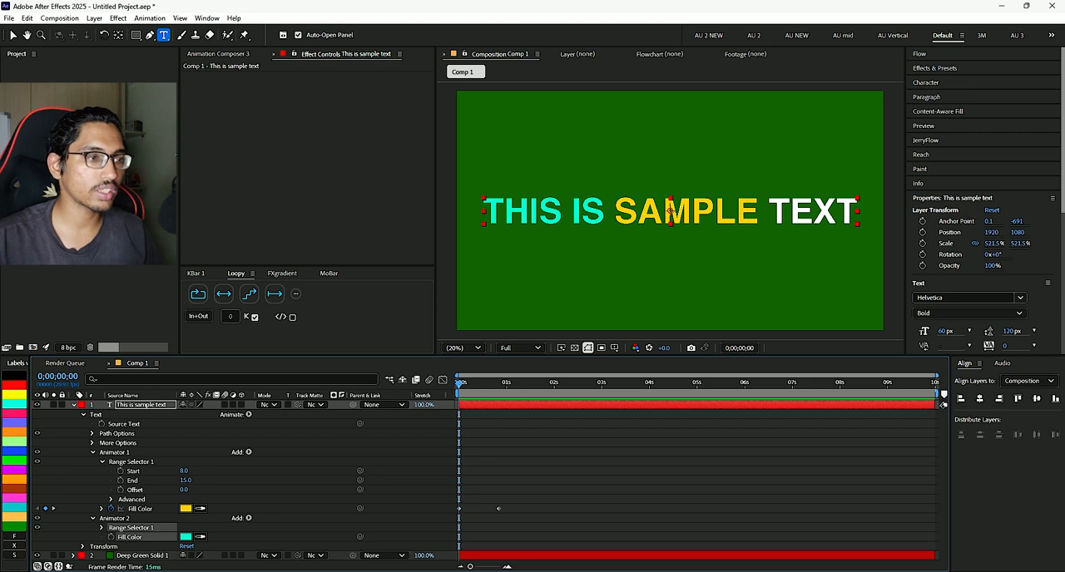
{"action": "mouse_move", "coordinate": [459, 383]}
{"action": "left_mouse_down"}
{"action": "mouse_move", "coordinate": [513, 383]}
{"action": "mouse_move", "coordinate": [459, 382]}
{"action": "left_mouse_up"}
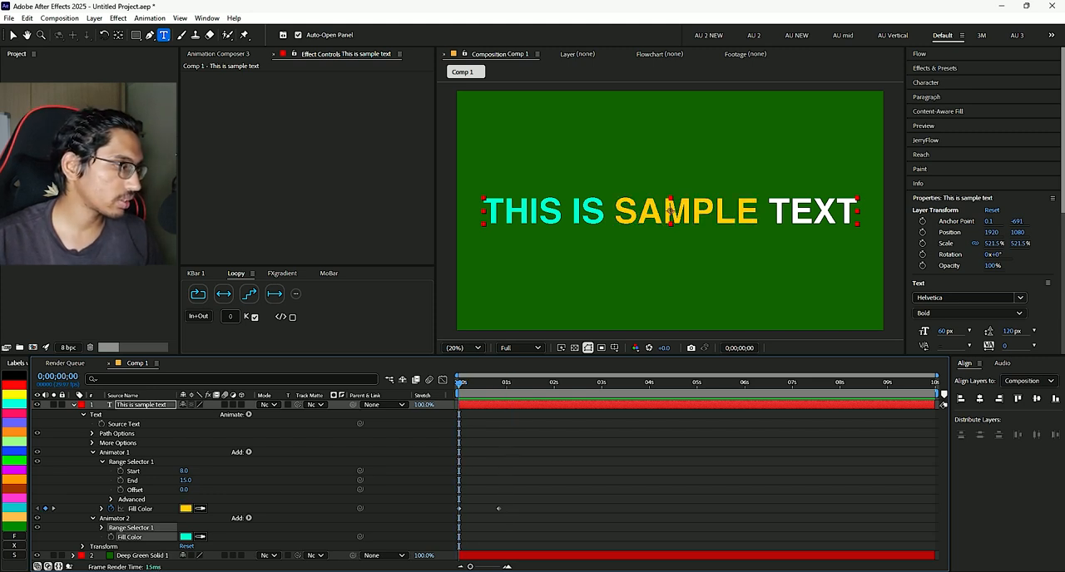
- Toggle the visibility of Animator 2 off and on to compare THIS IS with and without its fill color
{"action": "left_click", "coordinate": [38, 519]}
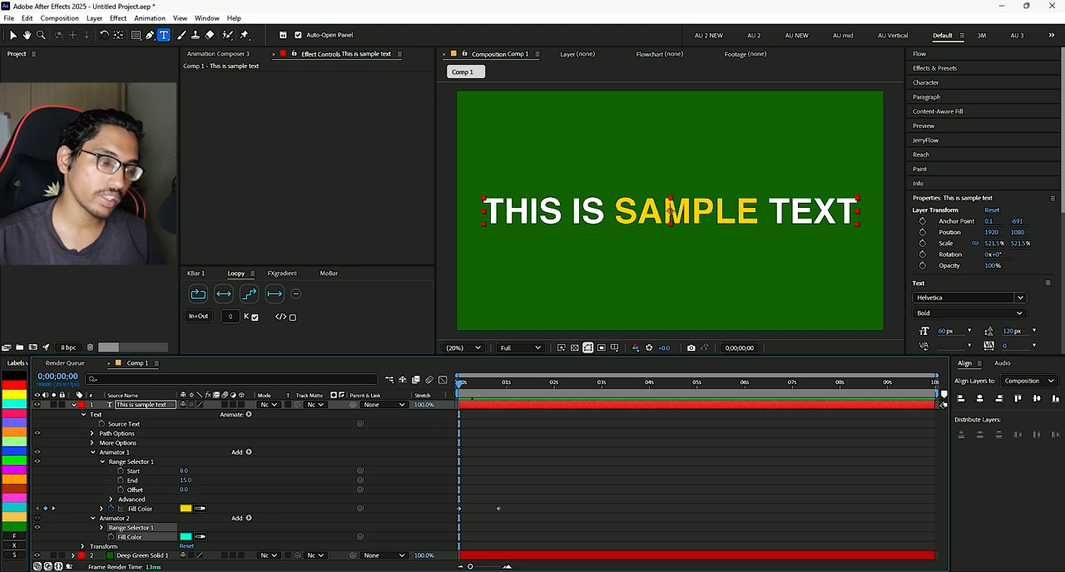
{"action": "left_click", "coordinate": [38, 518]}
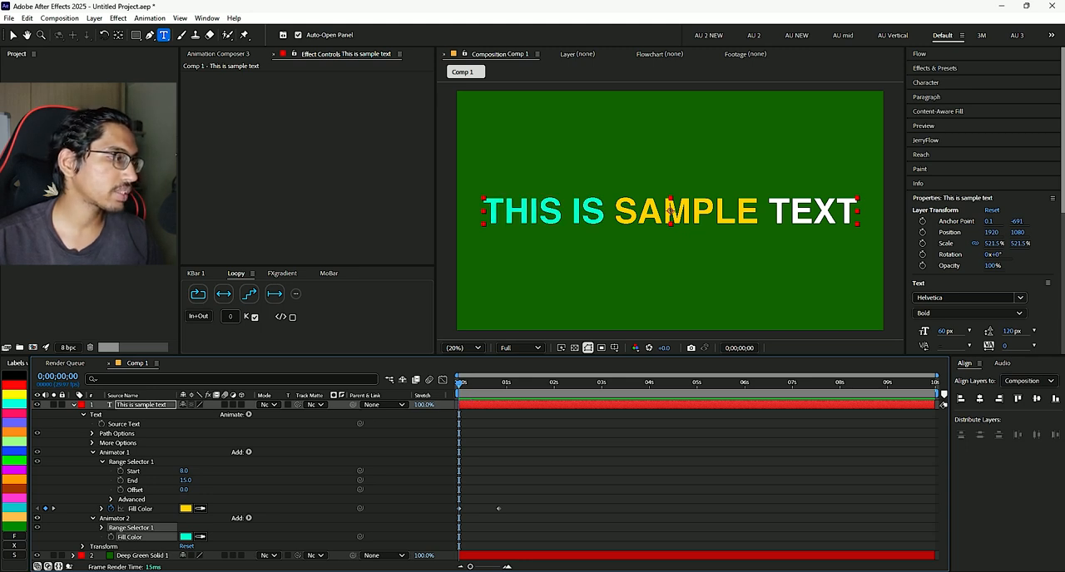
{"action": "left_click", "coordinate": [37, 519]}
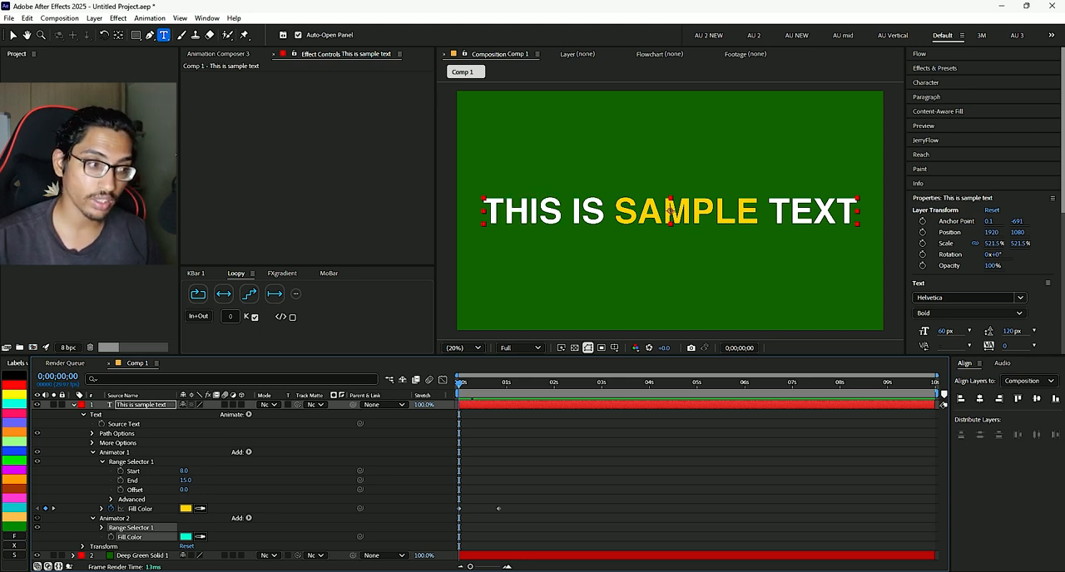
{"action": "left_click", "coordinate": [38, 518]}
{"action": "left_click", "coordinate": [37, 518]}
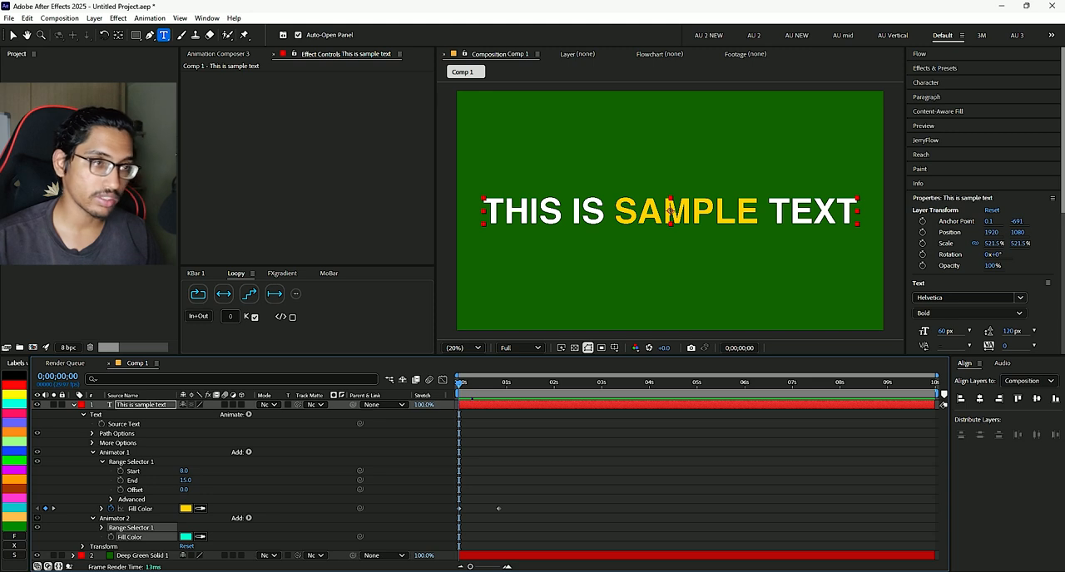
{"action": "left_click", "coordinate": [38, 518]}
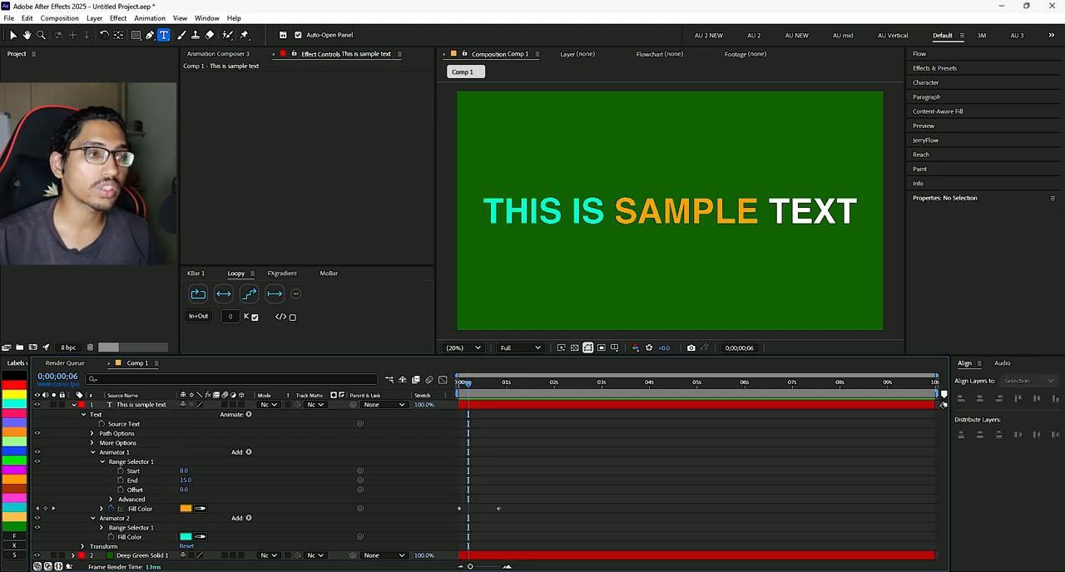
- Remove all text animators from the sample text layer, checking the text with a preview and a brief undo
{"action": "left_click", "coordinate": [141, 405]}
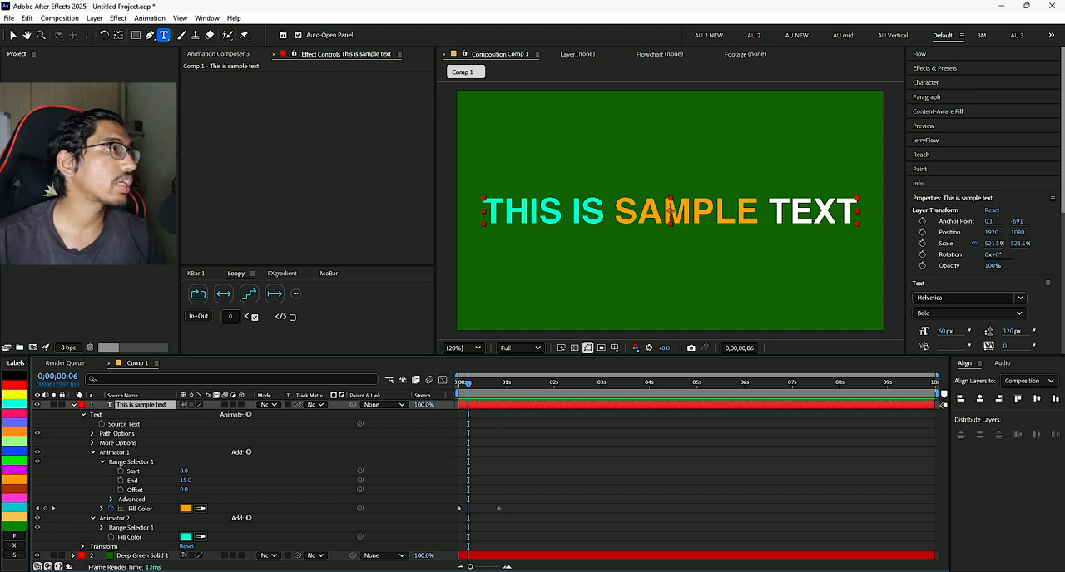
{"action": "left_click", "coordinate": [150, 17]}
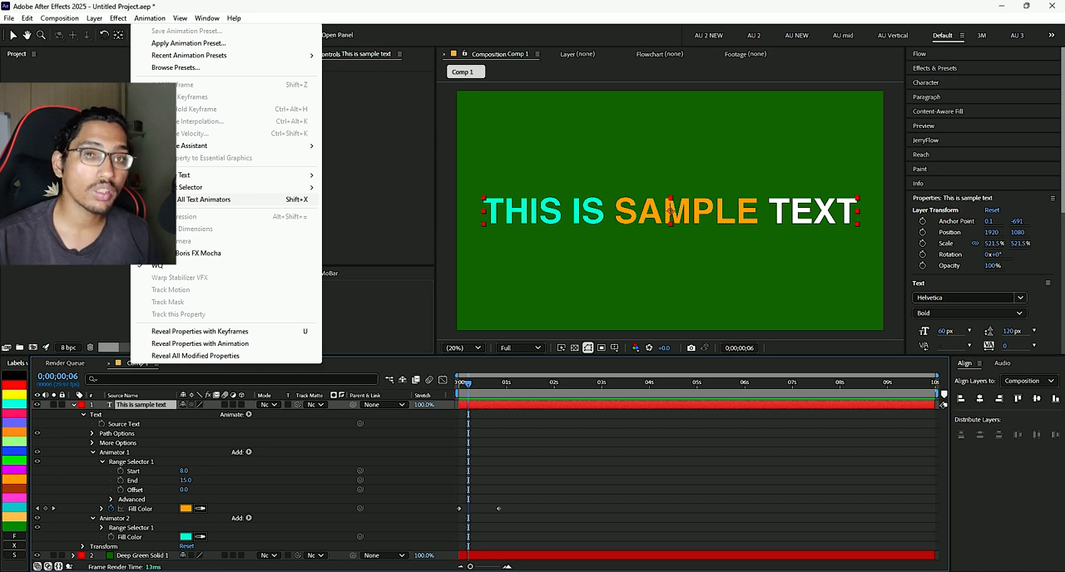
{"action": "left_click", "coordinate": [217, 200]}
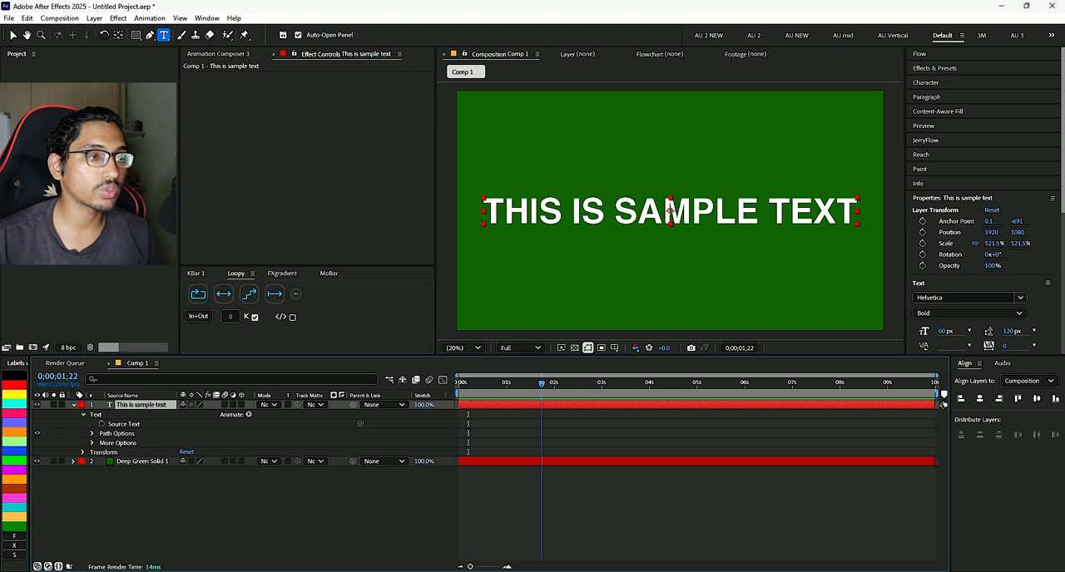
{"action": "key", "text": "space"}
{"action": "key", "text": "ctrl+z"}
{"action": "key", "text": "ctrl+z"}
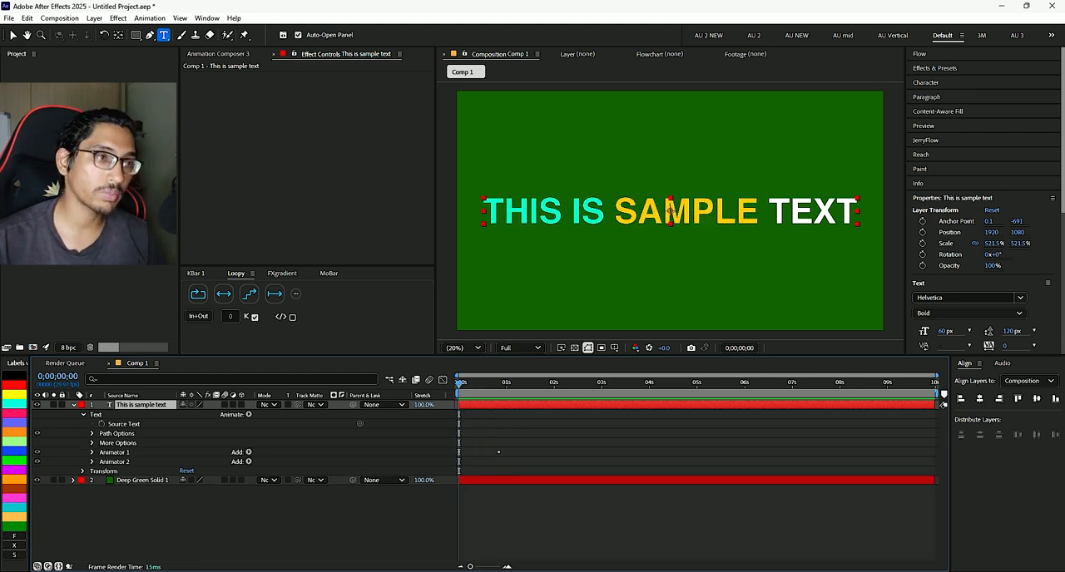
{"action": "key", "text": "ctrl+z"}
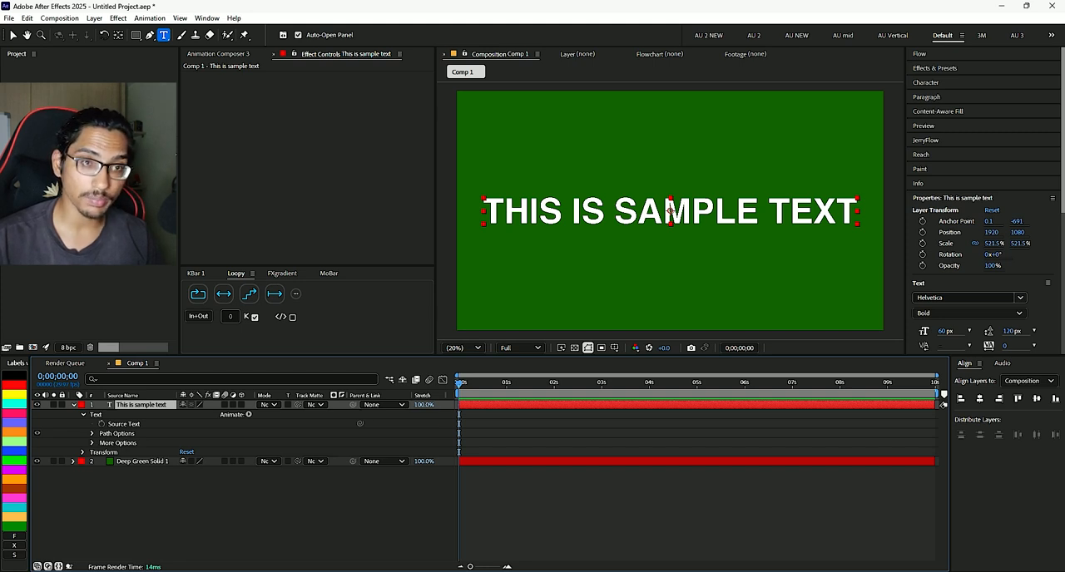
- Reveal the Path property in the sample text layer's Path Options
{"action": "double_click", "coordinate": [524, 212]}
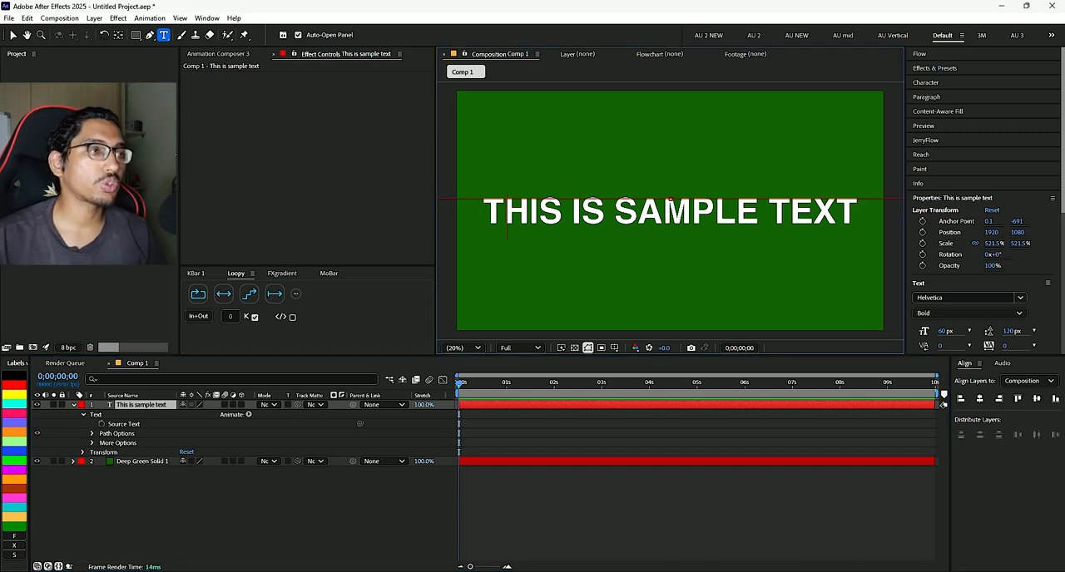
{"action": "key", "text": "Escape"}
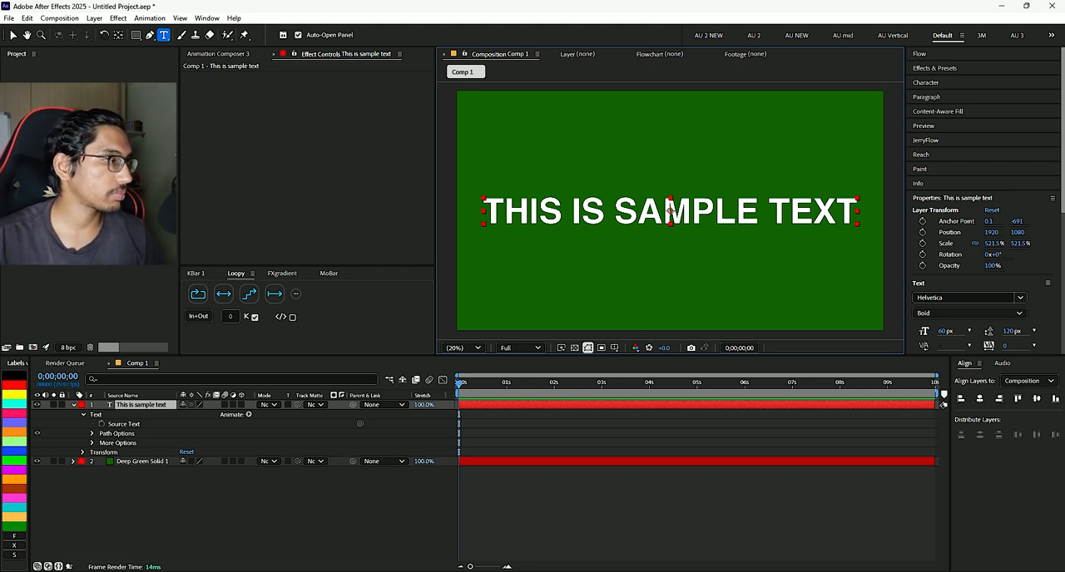
{"action": "left_click", "coordinate": [92, 434]}
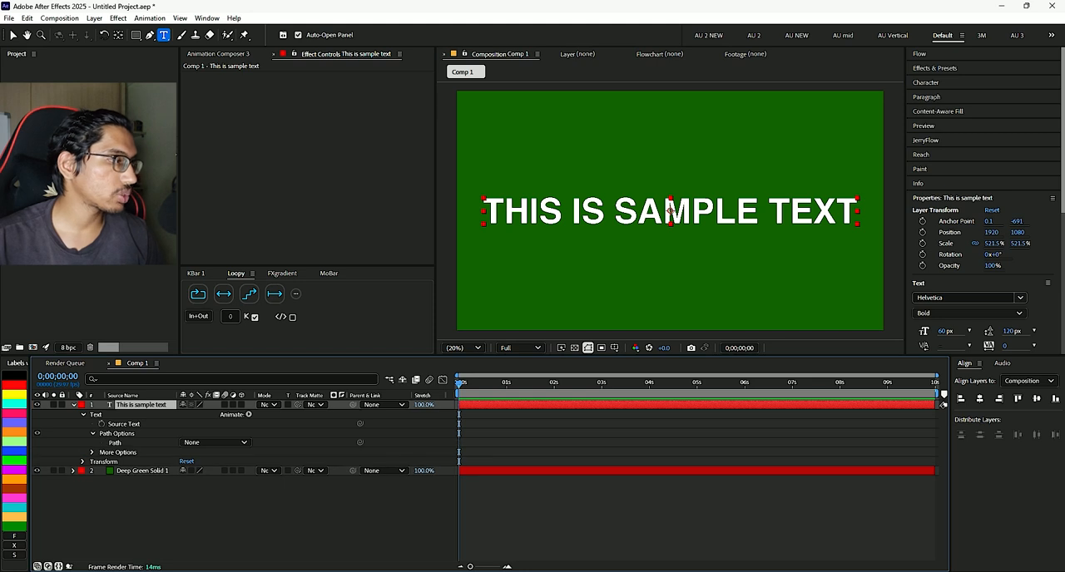
{"action": "left_click", "coordinate": [116, 442]}
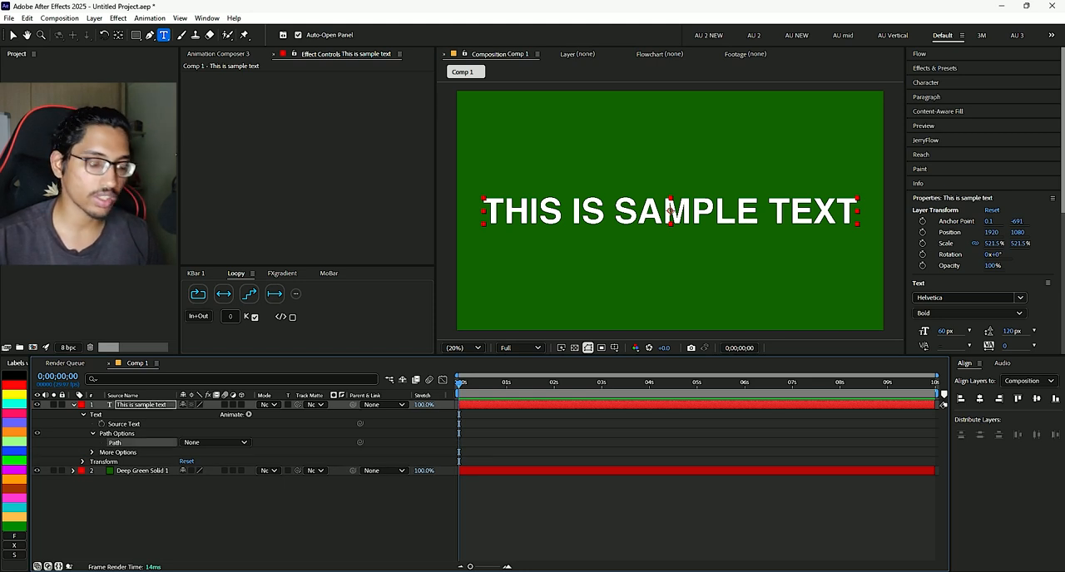
- Move the text layer slightly down to about position 1915, 1130, then collapse its properties and deselect it
{"action": "key", "text": "v"}
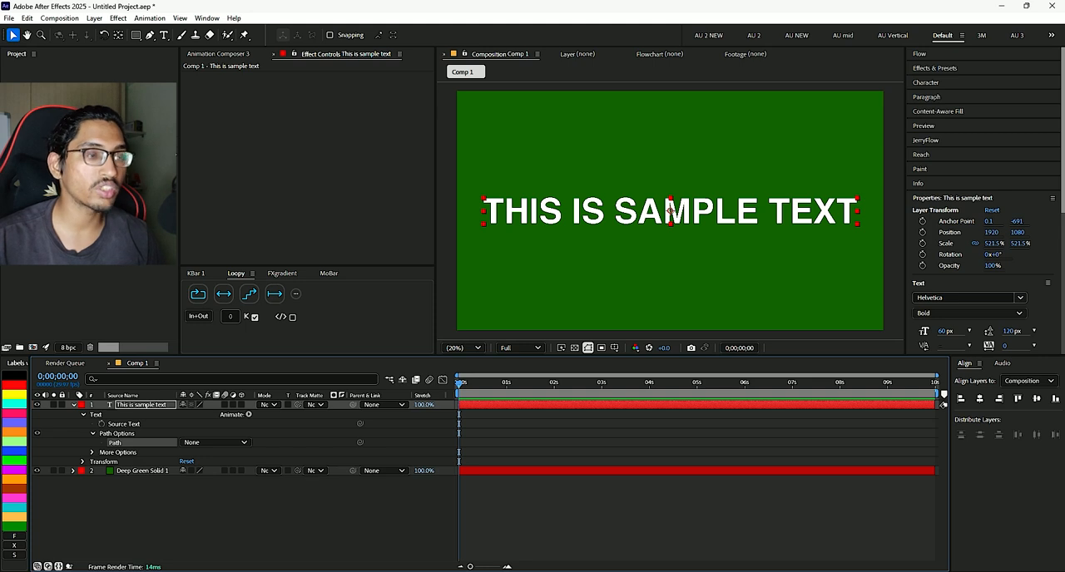
{"action": "left_click_drag", "start_coordinate": [671, 209], "coordinate": [672, 215]}
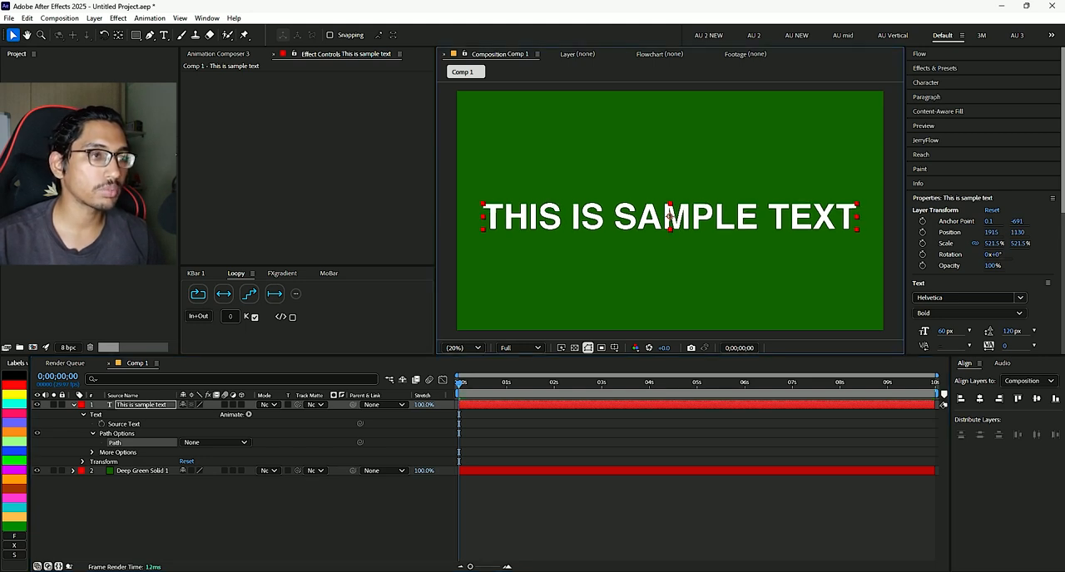
{"action": "key", "text": "u"}
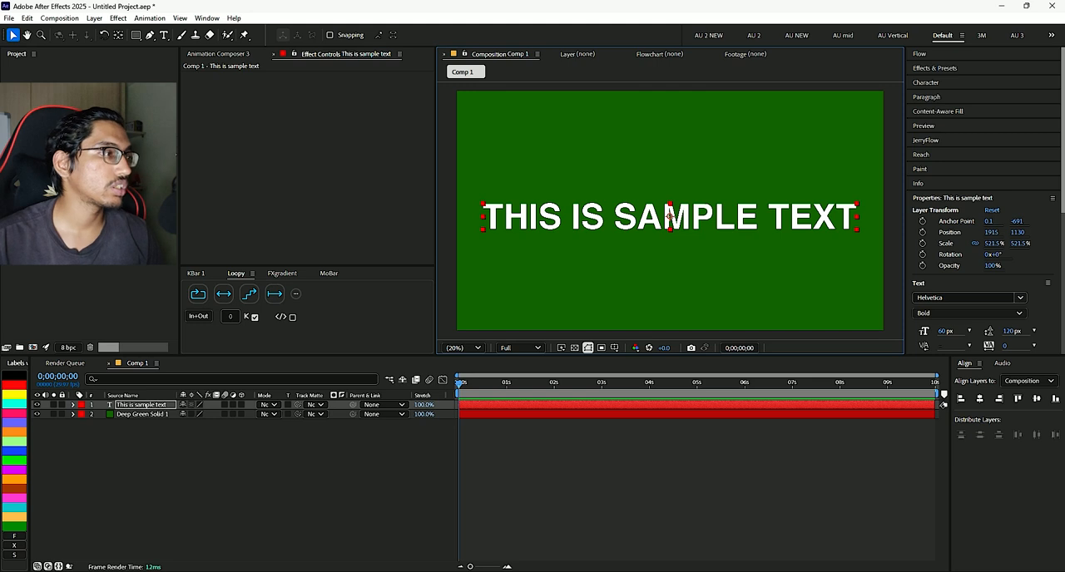
{"action": "left_click", "coordinate": [582, 474]}
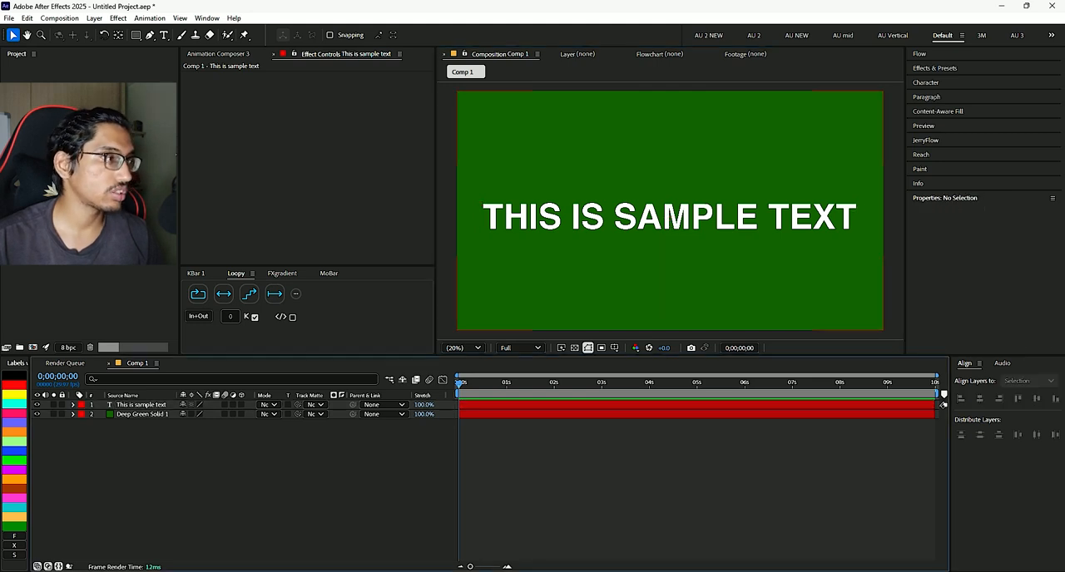
- Draw an open arched mask path on the text layer with the Pen tool, from below THIS to below TEXT
{"action": "key", "text": "g"}
{"action": "left_click", "coordinate": [141, 405]}
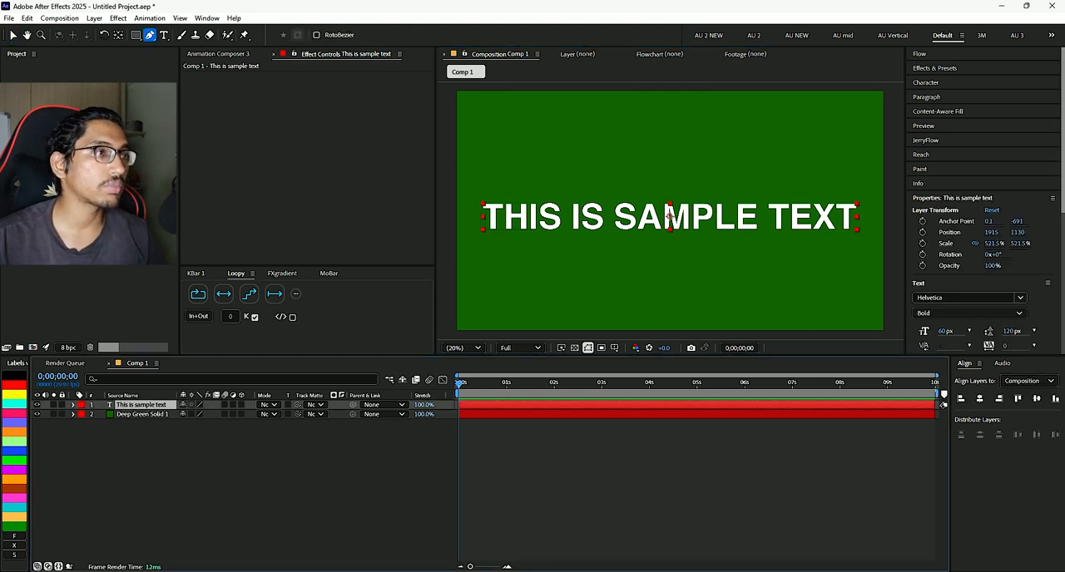
{"action": "left_click", "coordinate": [471, 249]}
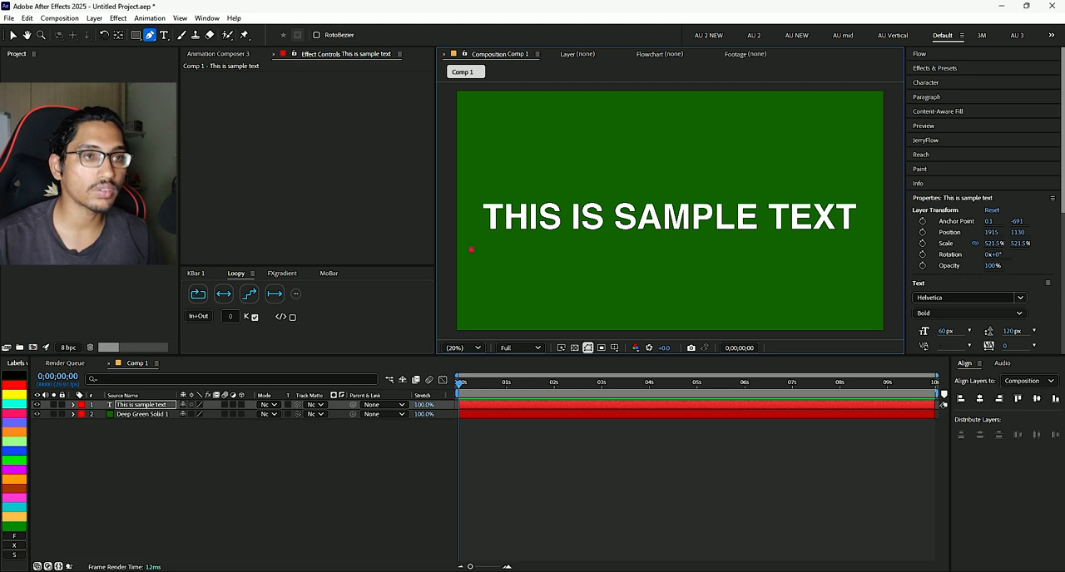
{"action": "left_click_drag", "start_coordinate": [858, 250], "coordinate": [903, 297]}
{"action": "left_click_drag", "start_coordinate": [1017, 425], "coordinate": [1056, 460]}
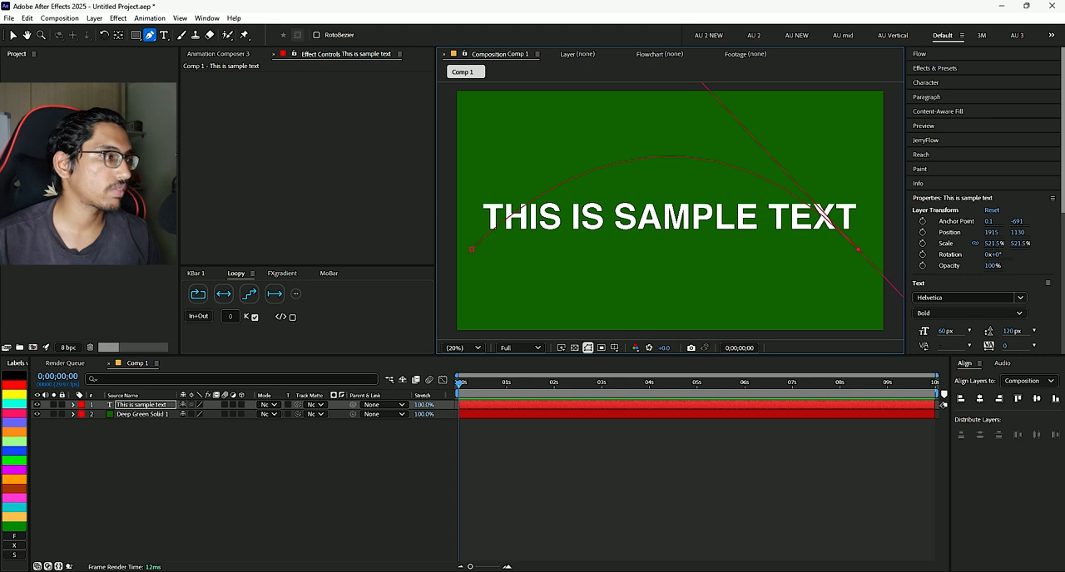
- Set the text layer's Path option to Mask 1 so the text follows the drawn arch
{"action": "key", "text": "u"}
{"action": "key", "text": "u"}
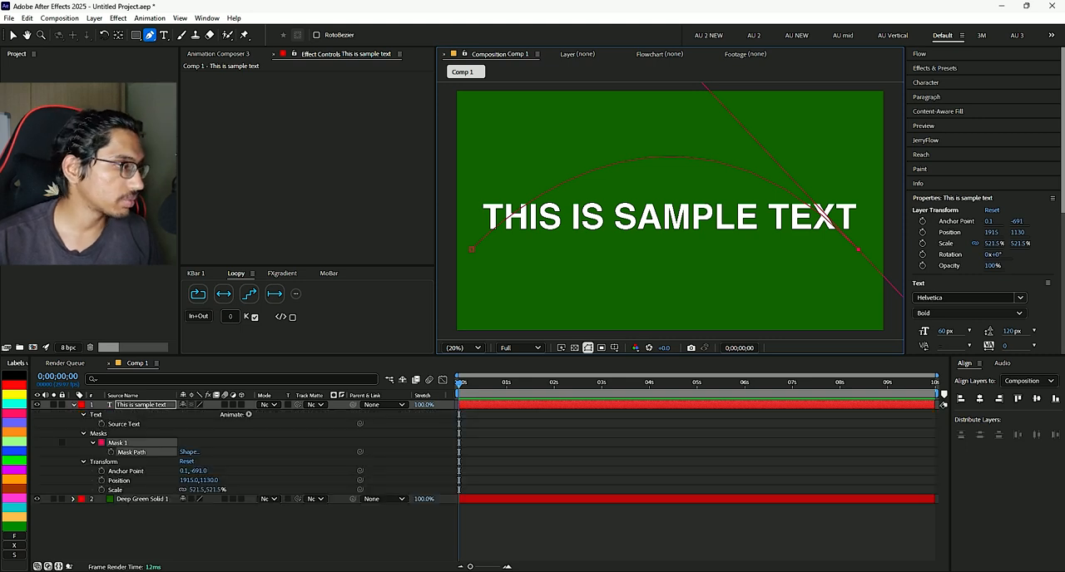
{"action": "double_click", "coordinate": [83, 414]}
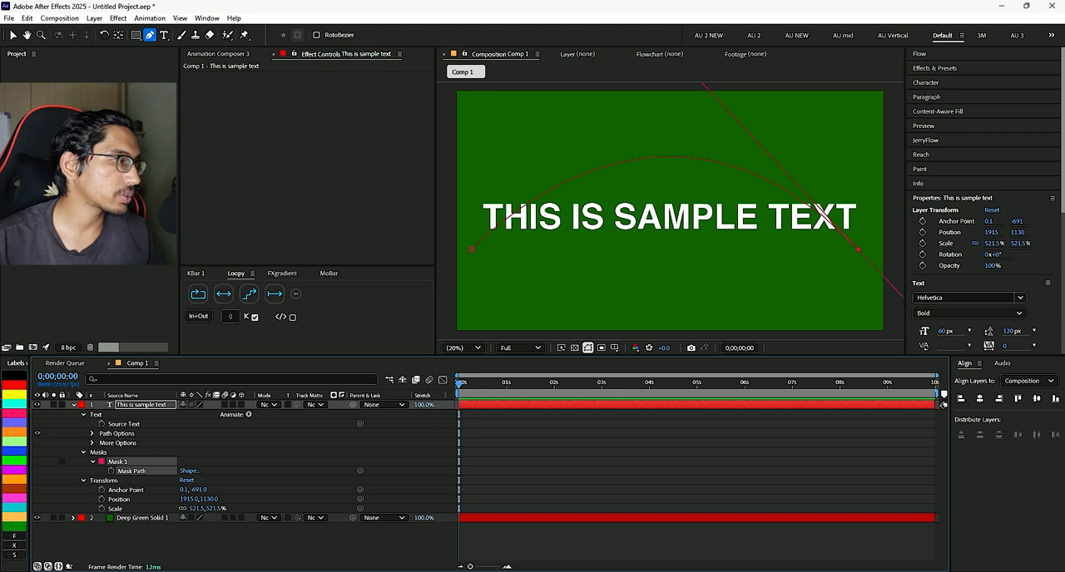
{"action": "left_click", "coordinate": [92, 433]}
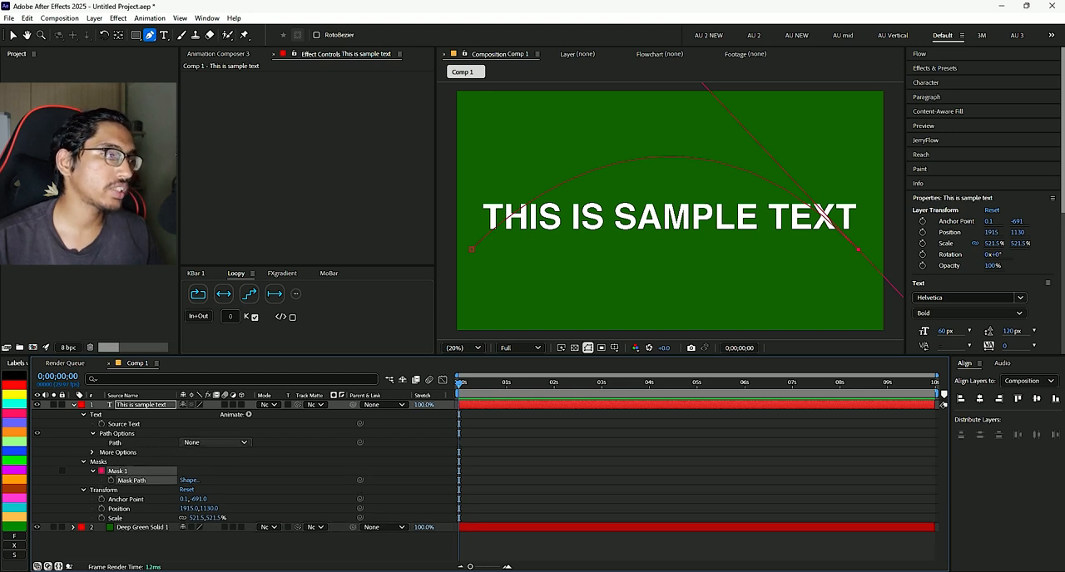
{"action": "left_click", "coordinate": [214, 443]}
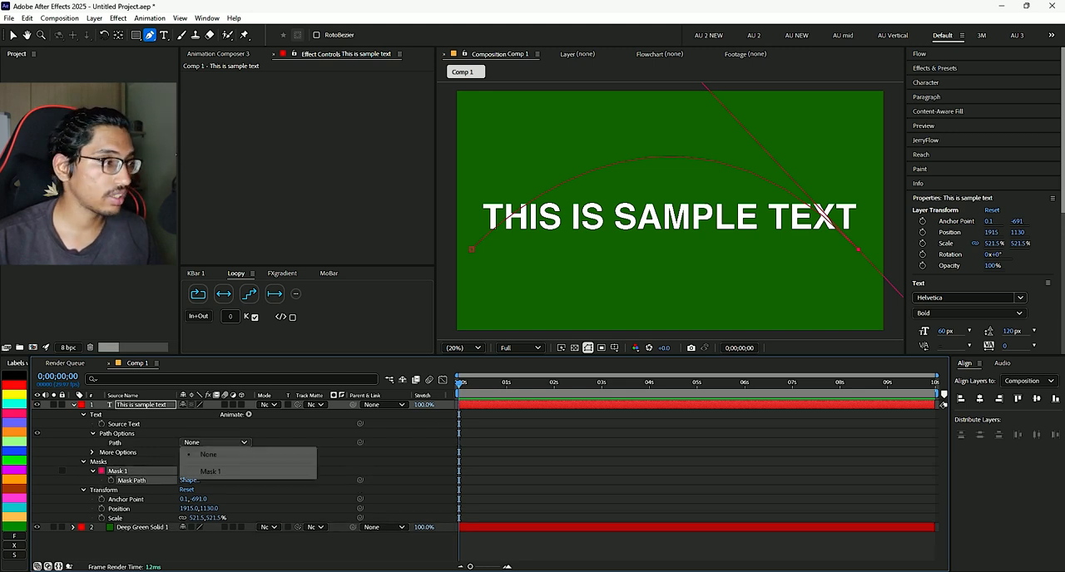
{"action": "left_click", "coordinate": [210, 472]}
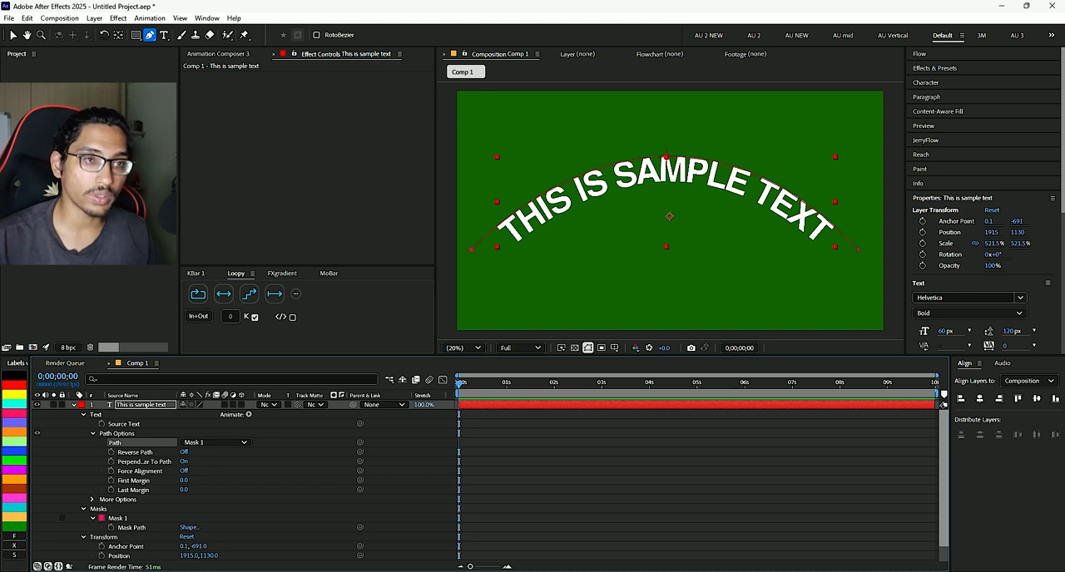
{"action": "left_click", "coordinate": [770, 267]}
{"action": "key", "text": "ctrl+z"}
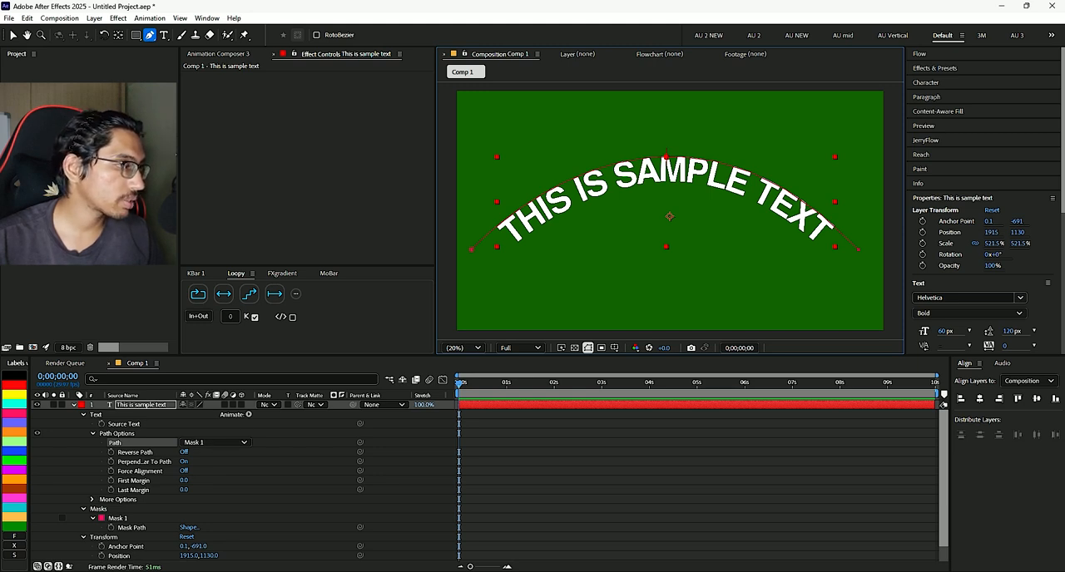
- Try Reverse Path on and Perpendicular To Path off for the curved text, restoring each setting after comparing
{"action": "left_click", "coordinate": [183, 453]}
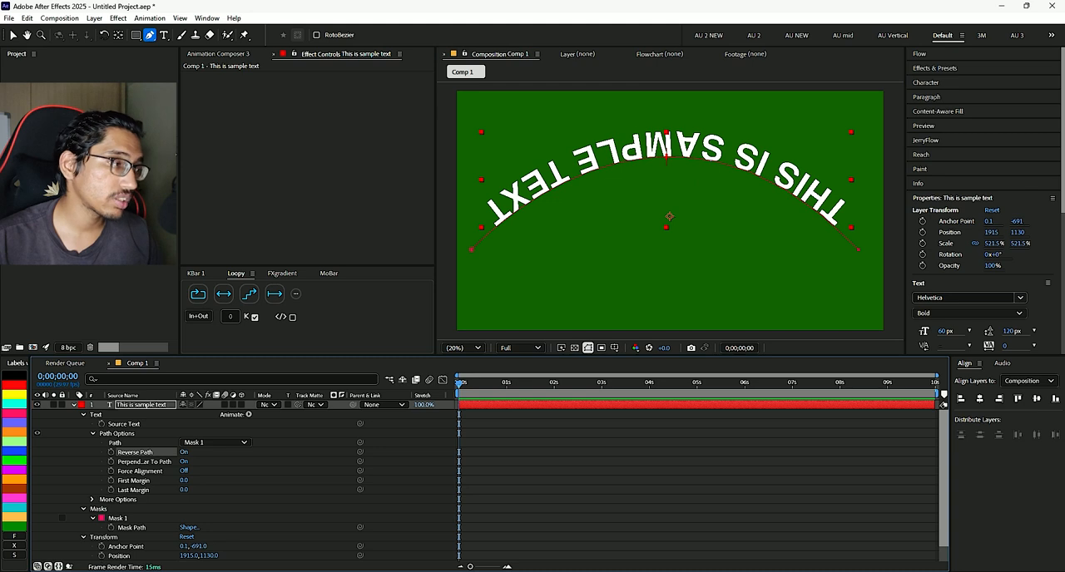
{"action": "left_click", "coordinate": [183, 453]}
{"action": "left_click", "coordinate": [184, 452]}
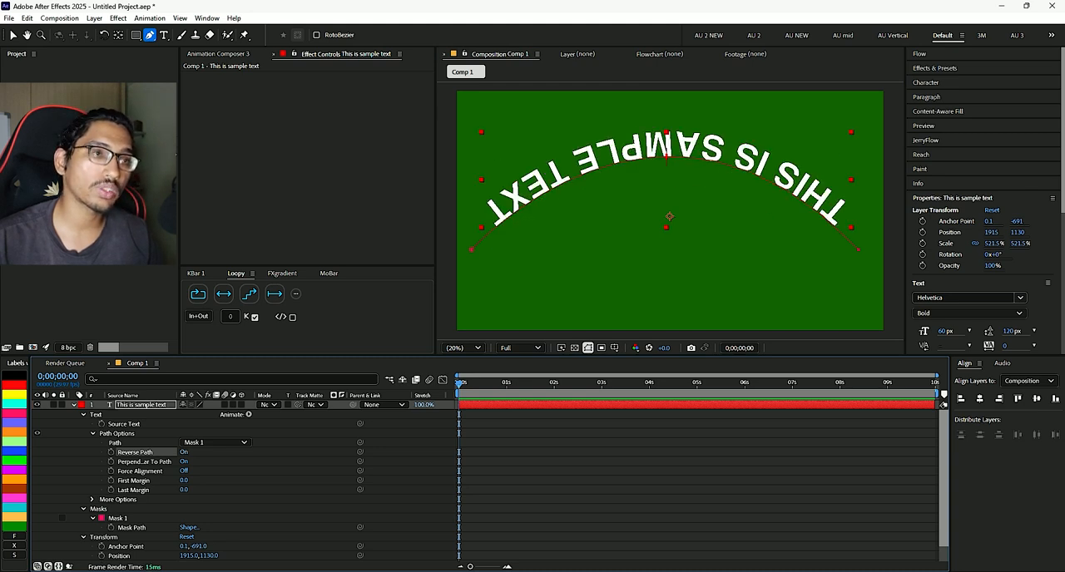
{"action": "left_click", "coordinate": [184, 453]}
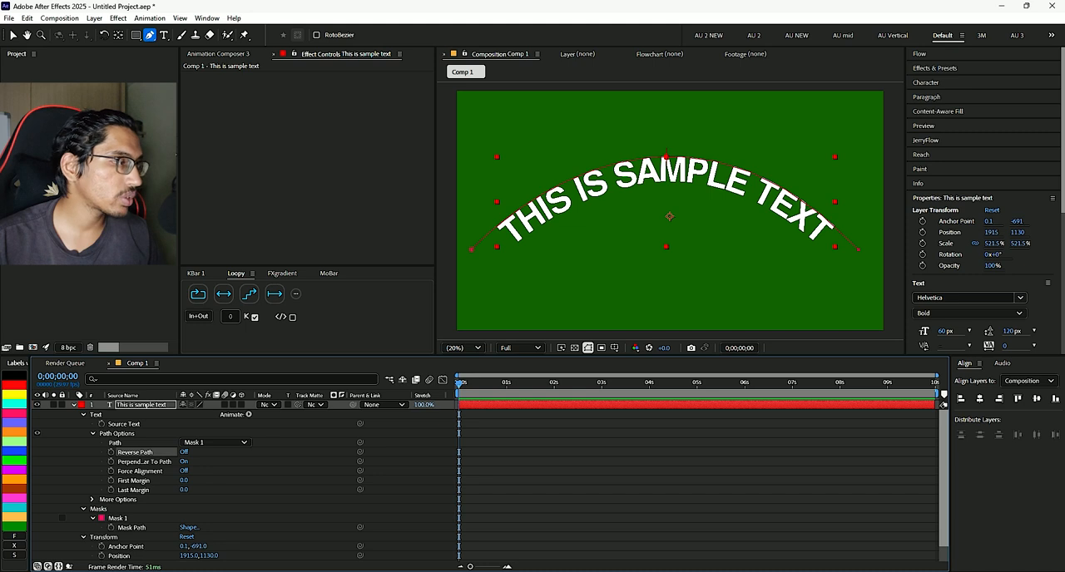
{"action": "left_click", "coordinate": [184, 462]}
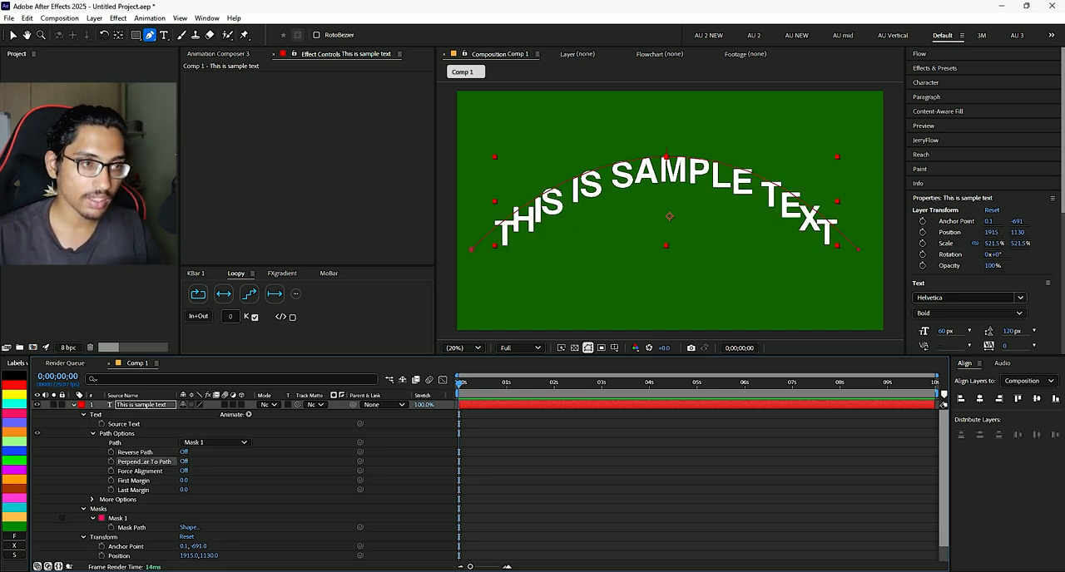
{"action": "left_click", "coordinate": [184, 461]}
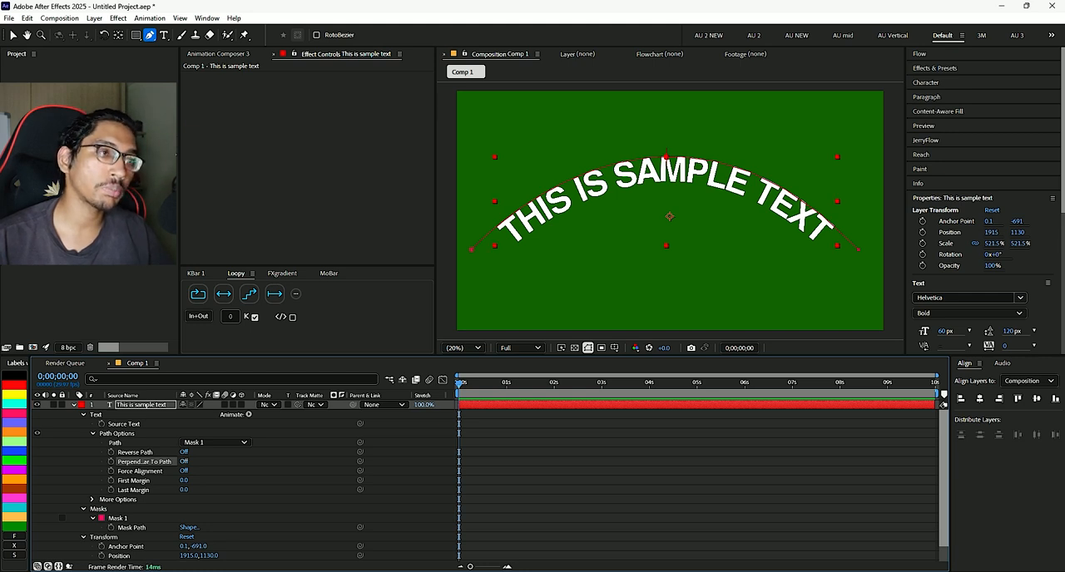
- Compare the curved text with Perpendicular To Path off, restore it to on, and turn on Force Alignment
{"action": "left_click", "coordinate": [184, 462]}
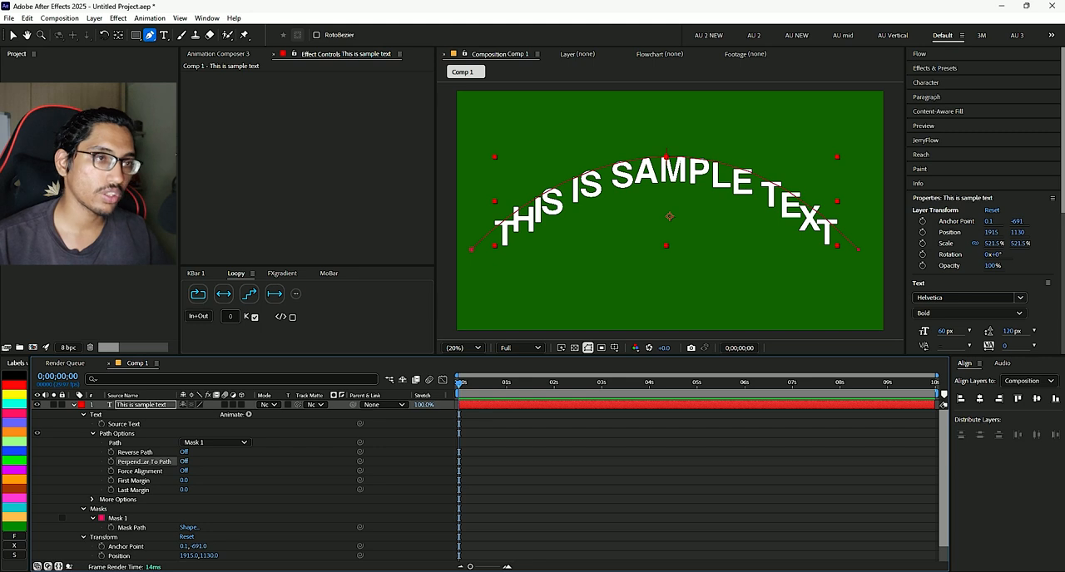
{"action": "left_click", "coordinate": [184, 462]}
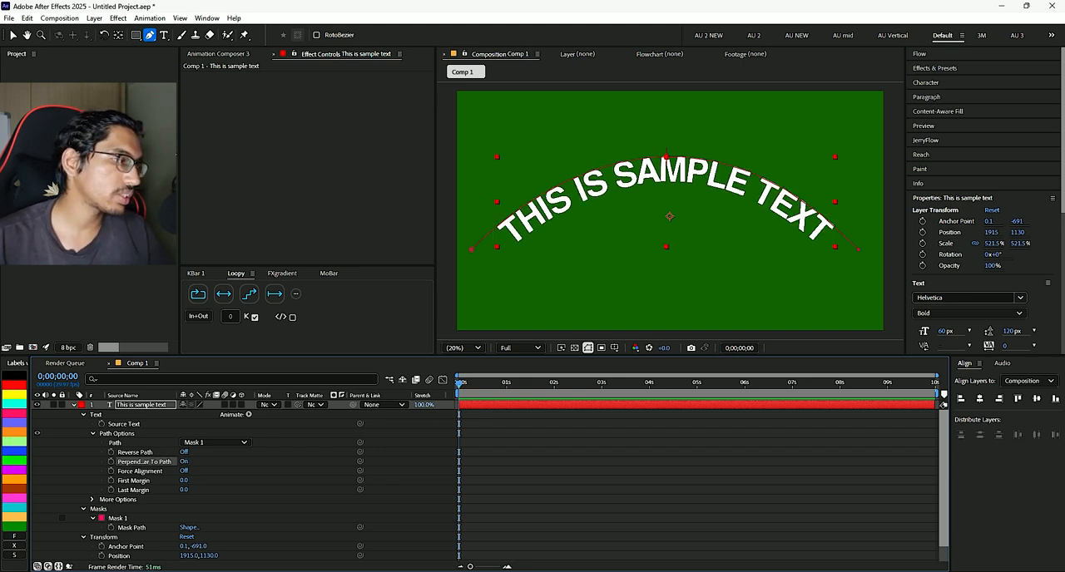
{"action": "left_click", "coordinate": [183, 470]}
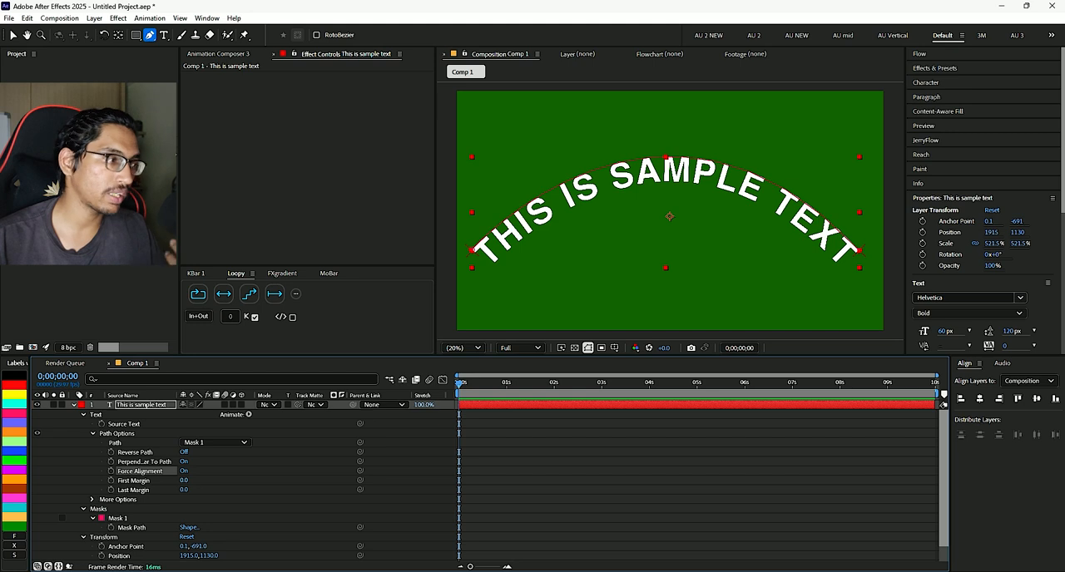
- Try shifting the curved text's First Margin and Last Margin, including a Last Margin of 19.7, and undo the changes
{"action": "mouse_move", "coordinate": [184, 481]}
{"action": "left_mouse_down"}
{"action": "mouse_move", "coordinate": [466, 481]}
{"action": "mouse_move", "coordinate": [84, 489]}
{"action": "mouse_move", "coordinate": [191, 490]}
{"action": "left_mouse_up"}
{"action": "key", "text": "ctrl+z"}
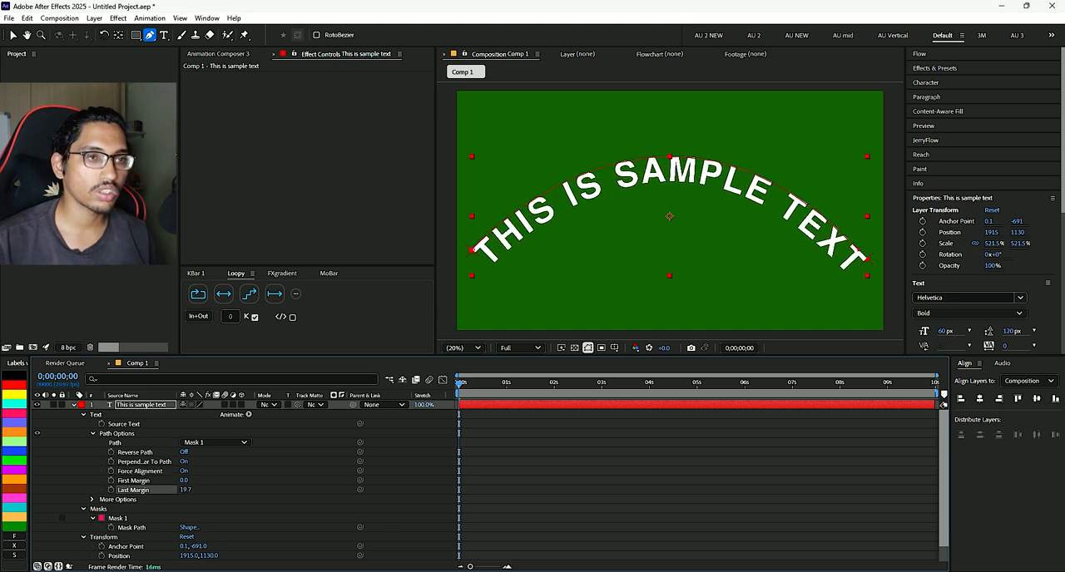
{"action": "key", "text": "ctrl+z"}
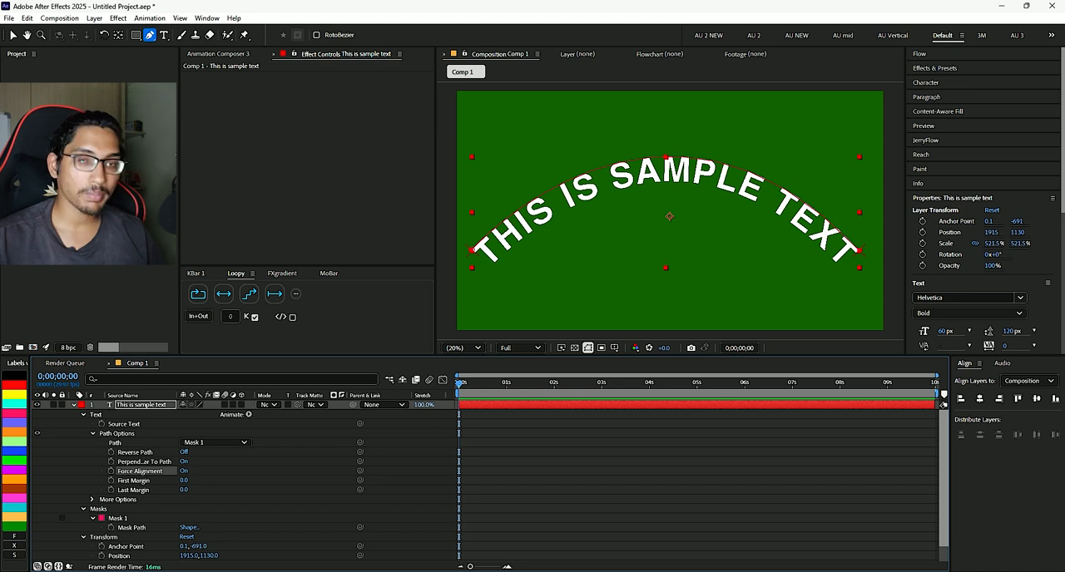
- Add an Opacity animator to the curved text and set its opacity to 0%
{"action": "left_click", "coordinate": [283, 458]}
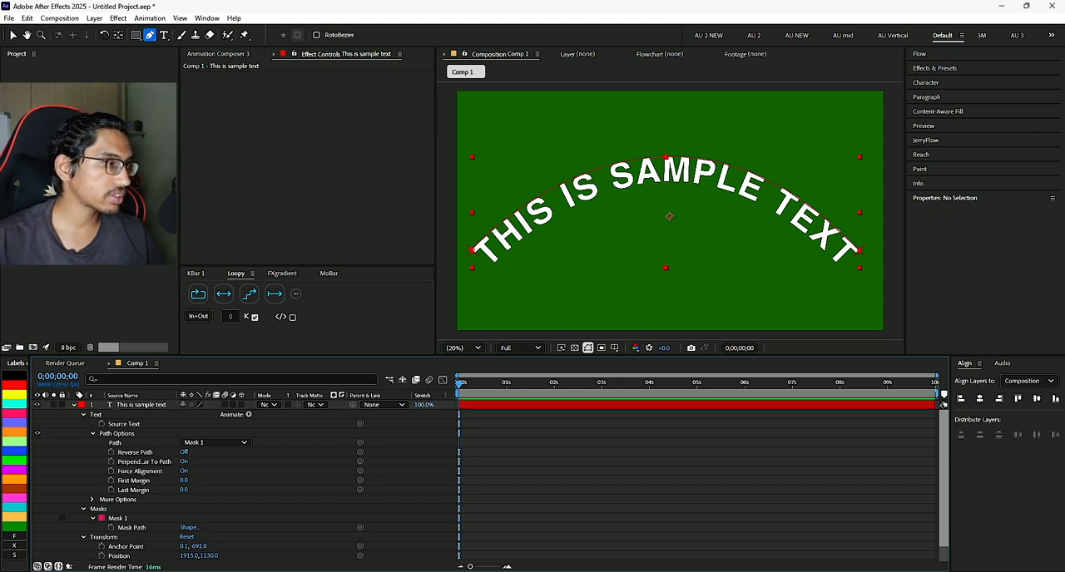
{"action": "left_click", "coordinate": [249, 414]}
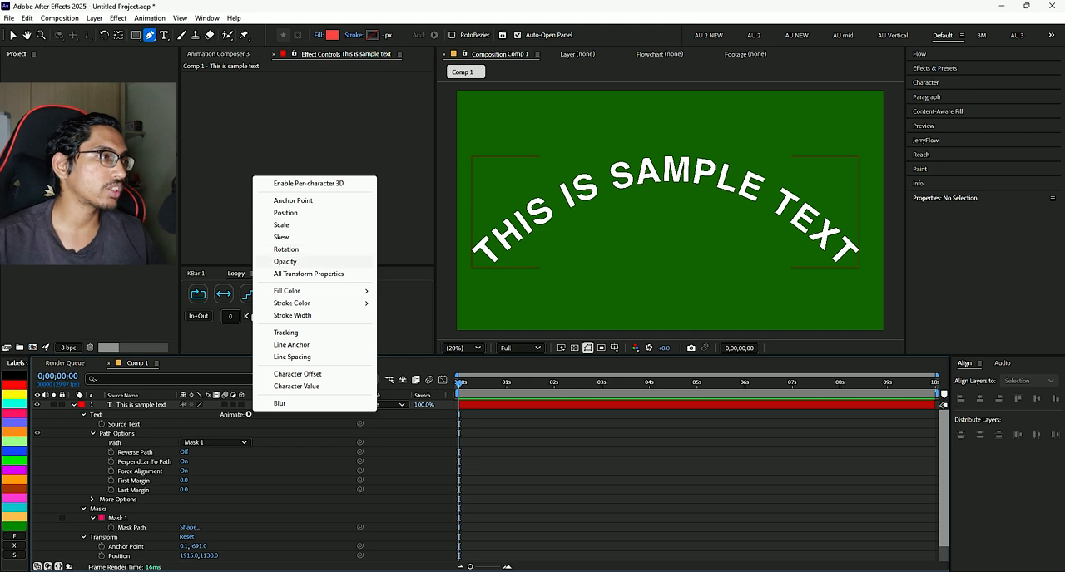
{"action": "left_click", "coordinate": [285, 261]}
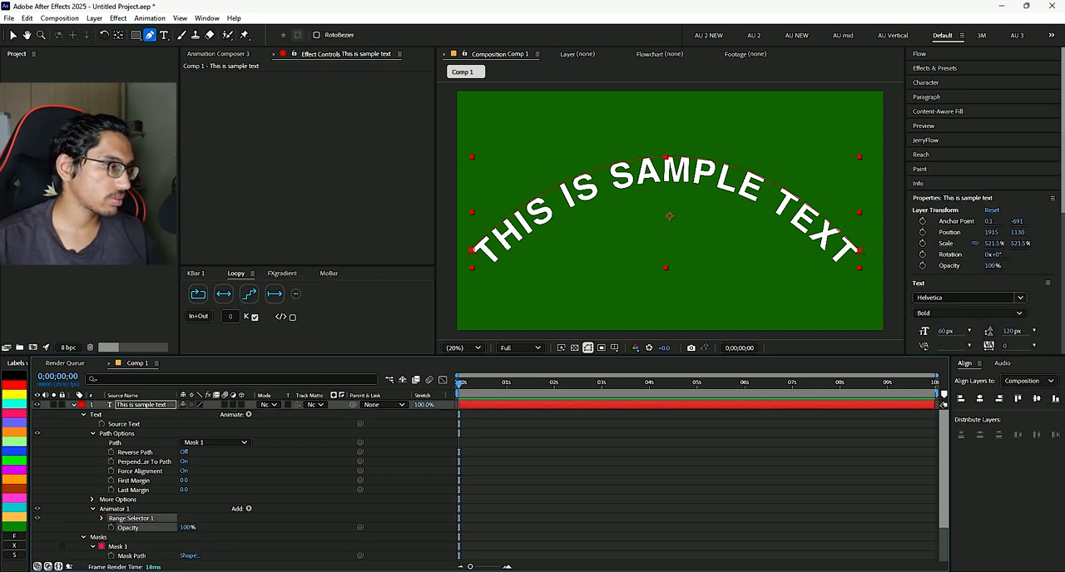
{"action": "left_click_drag", "start_coordinate": [188, 527], "coordinate": [116, 527]}
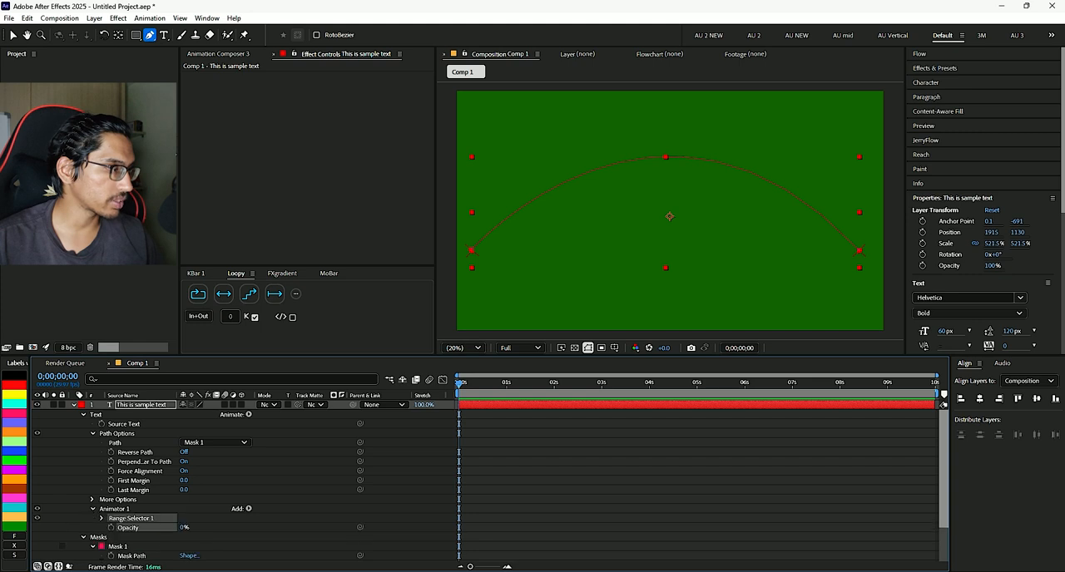
- Keyframe the range selector's Start from 0% at 0;00;00;00 to 100% at 0;00;00;28 and preview the text reveal
{"action": "left_click", "coordinate": [101, 518]}
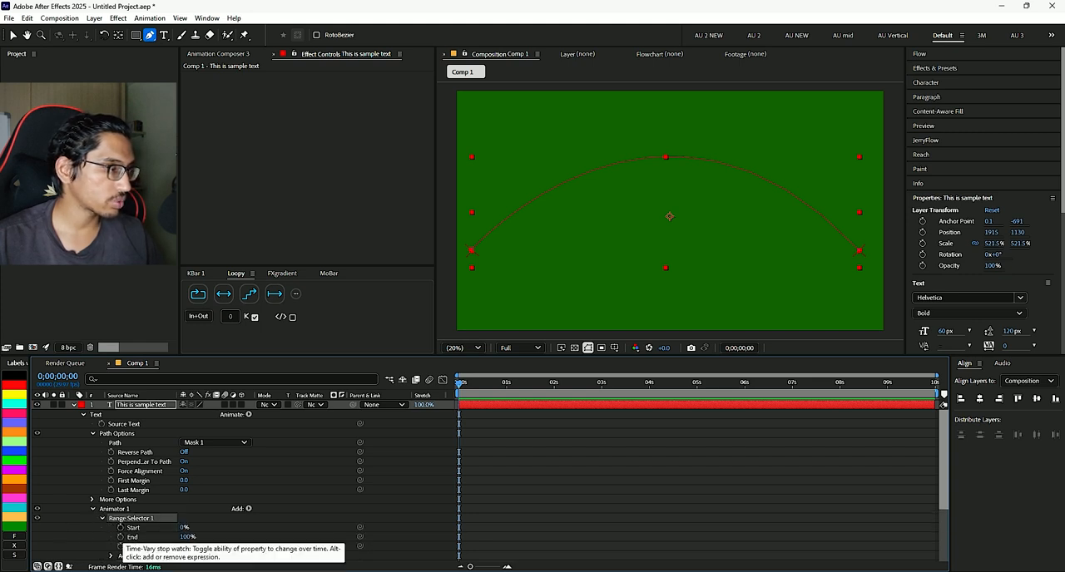
{"action": "left_click", "coordinate": [120, 527]}
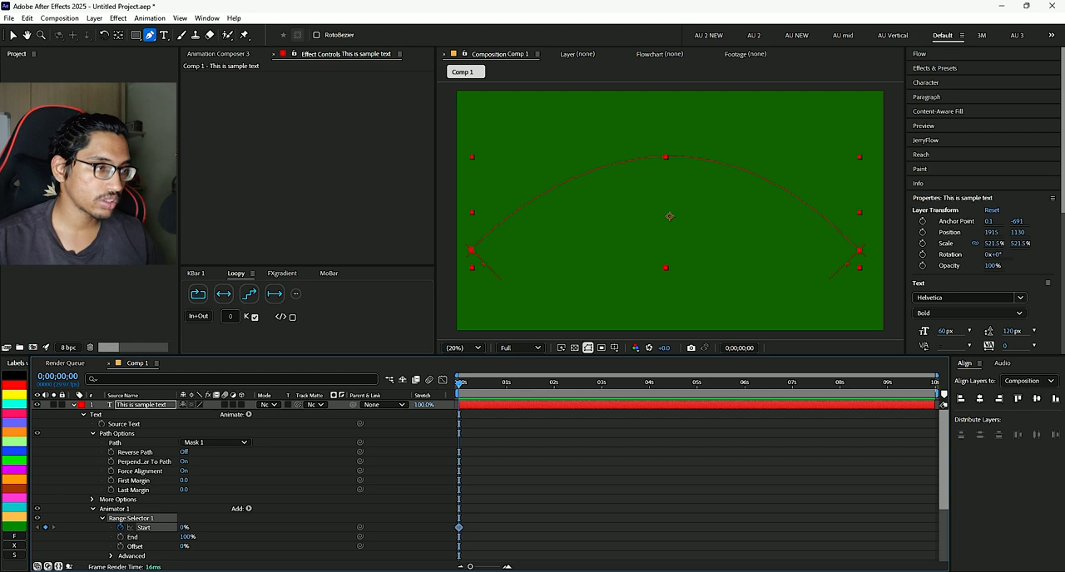
{"action": "left_click", "coordinate": [503, 383]}
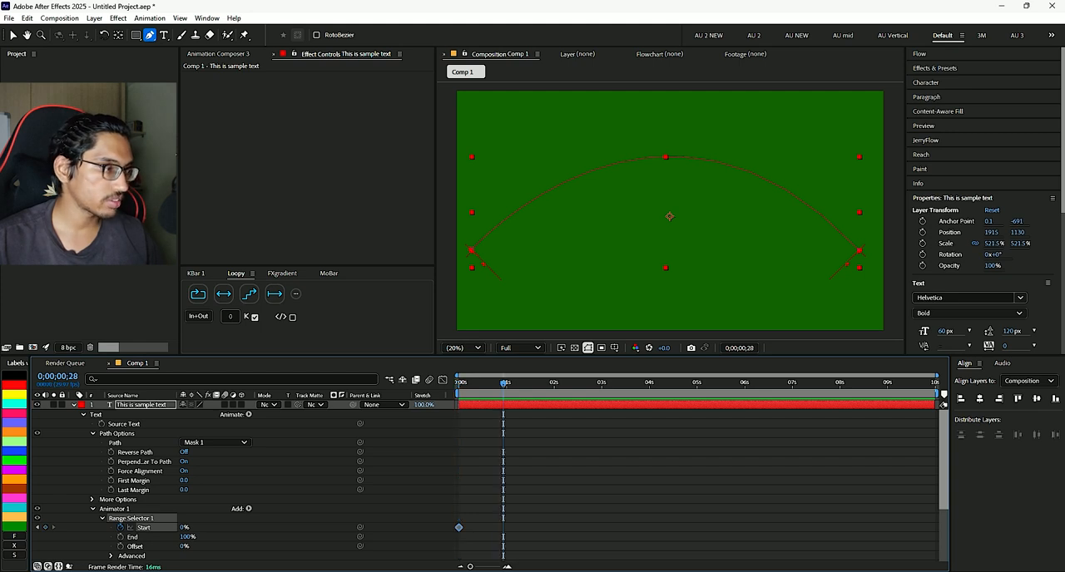
{"action": "key", "text": "F2"}
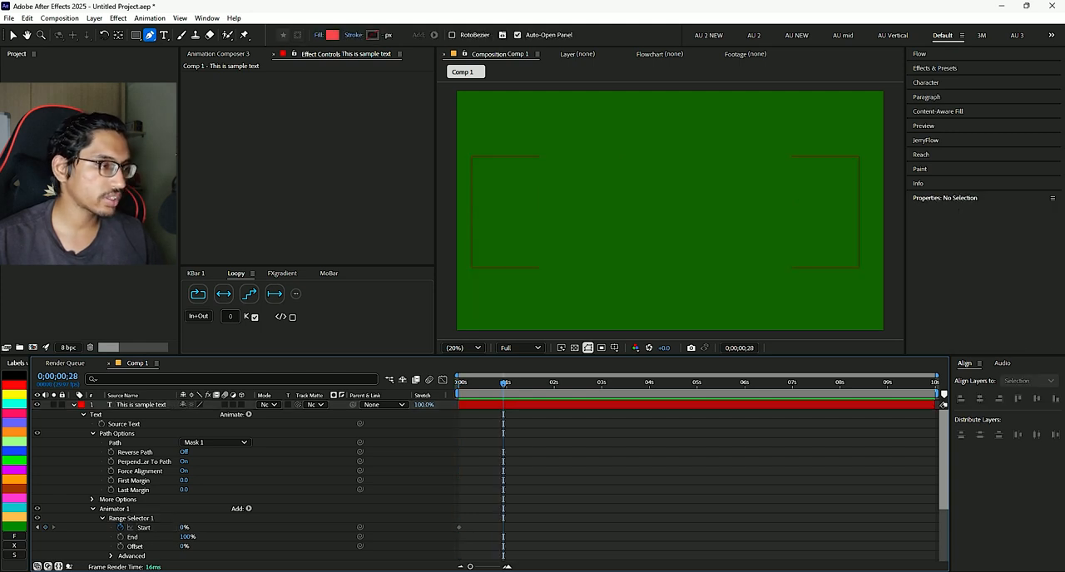
{"action": "left_click_drag", "start_coordinate": [184, 528], "coordinate": [270, 528]}
{"action": "left_click_drag", "start_coordinate": [503, 383], "coordinate": [458, 383]}
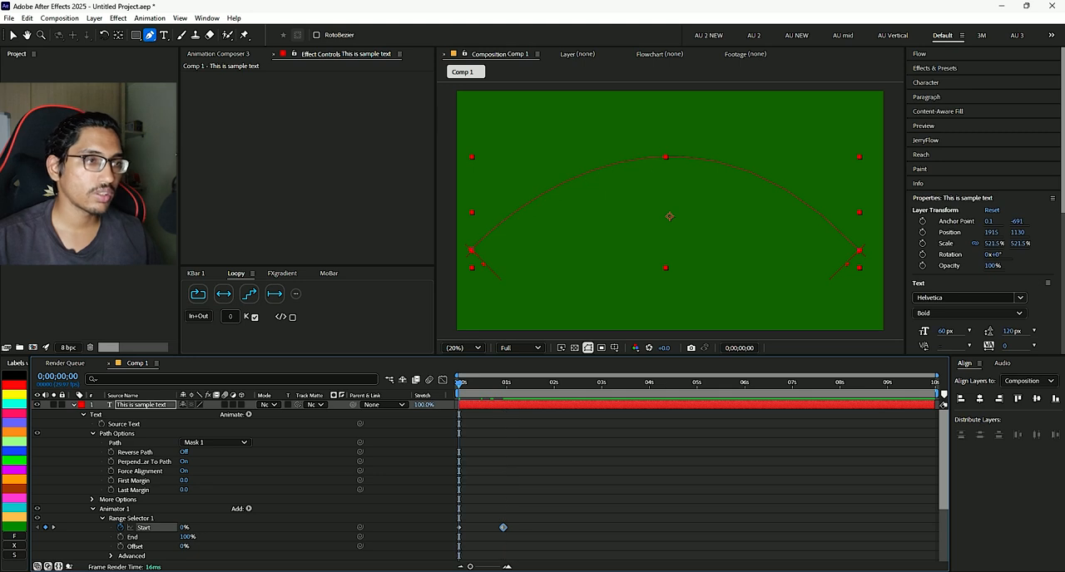
{"action": "key", "text": "space"}
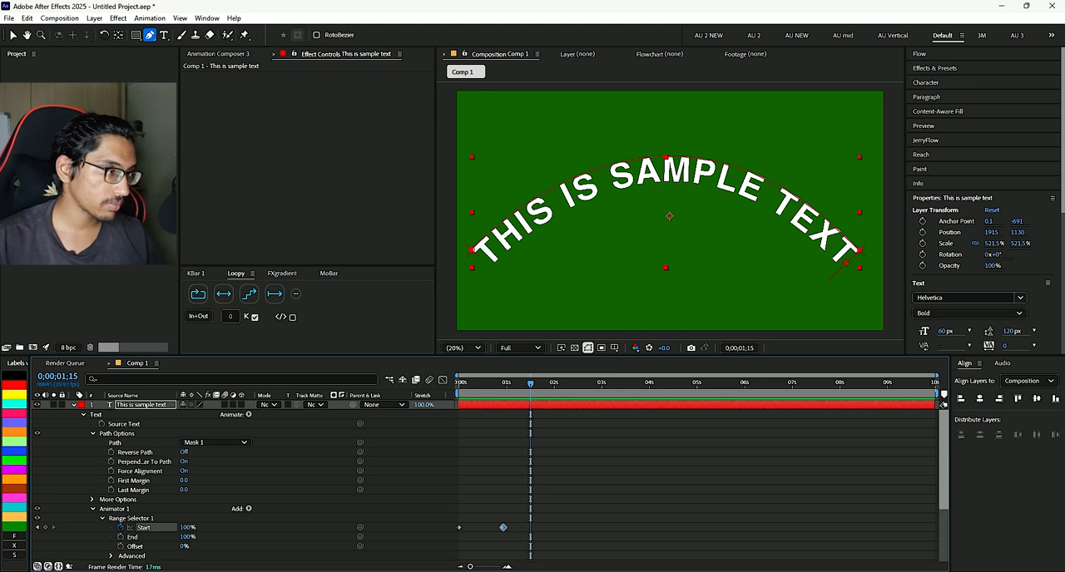
- Remove the Opacity animator from the text layer and delete the layer's arched Mask 1
{"action": "left_click", "coordinate": [118, 434]}
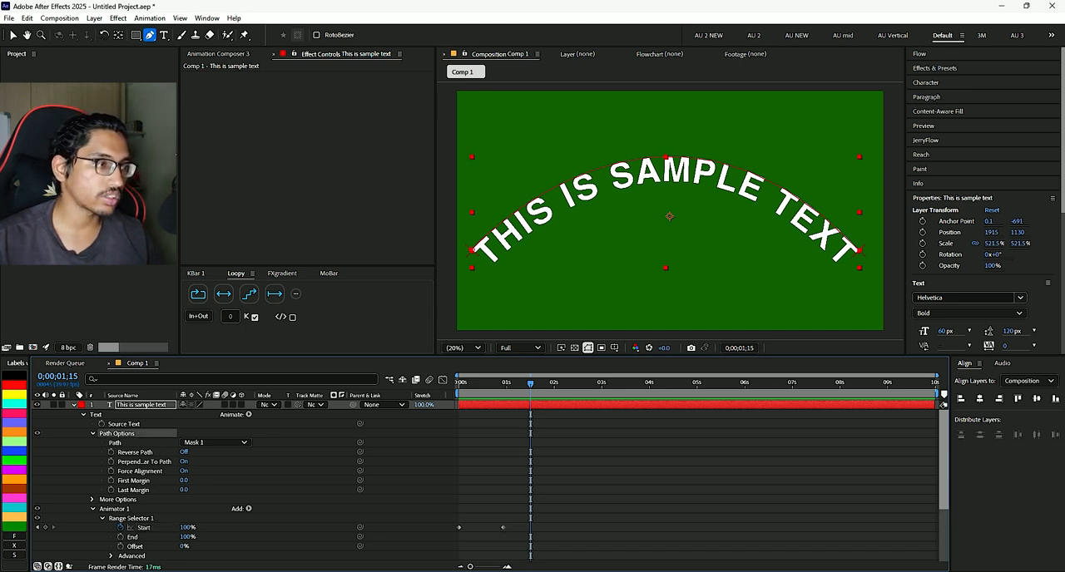
{"action": "key", "text": "Delete"}
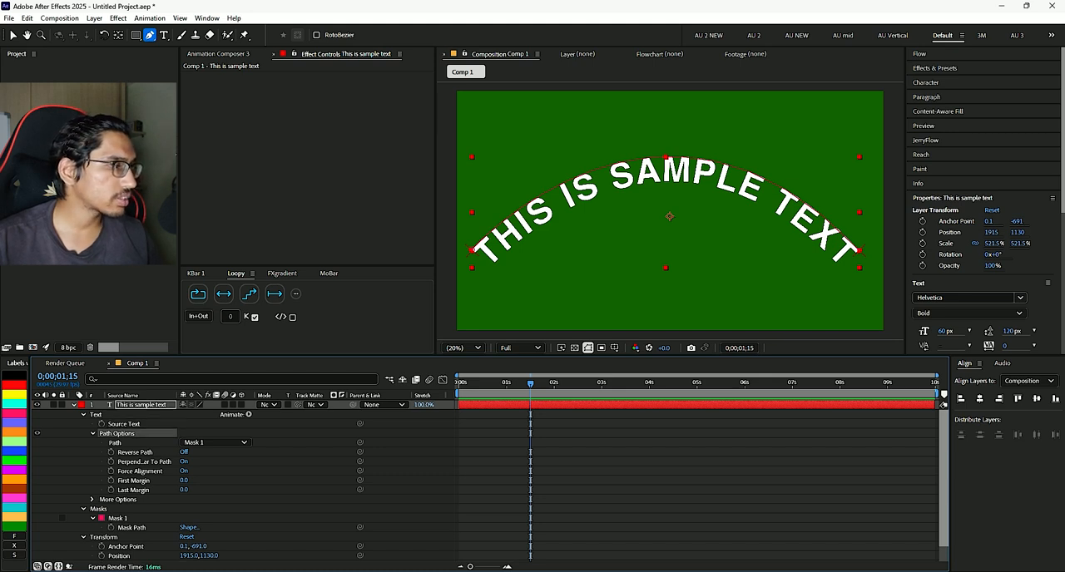
{"action": "left_click", "coordinate": [141, 405]}
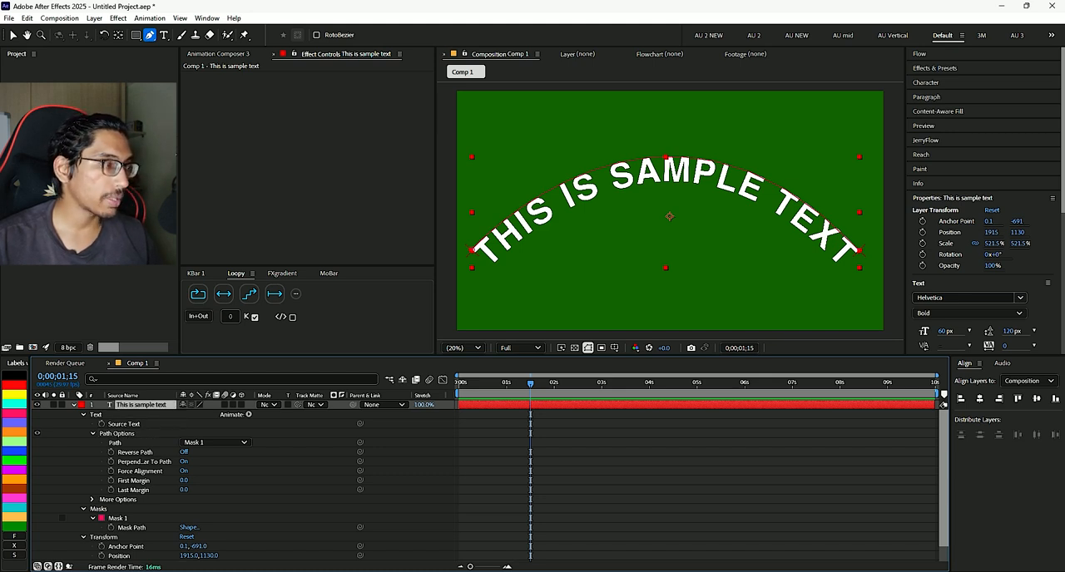
{"action": "key", "text": "u"}
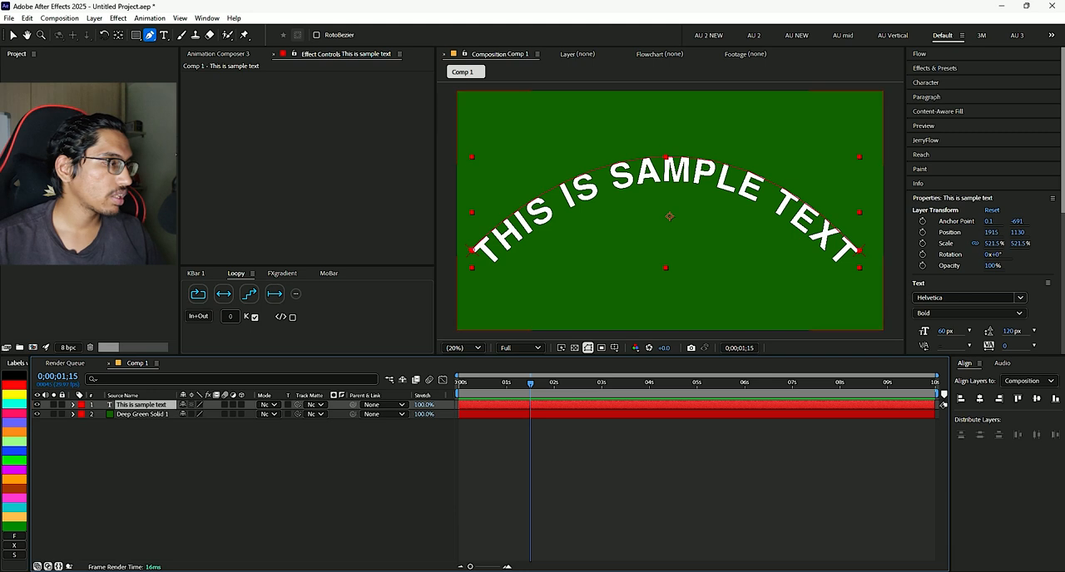
{"action": "key", "text": "m"}
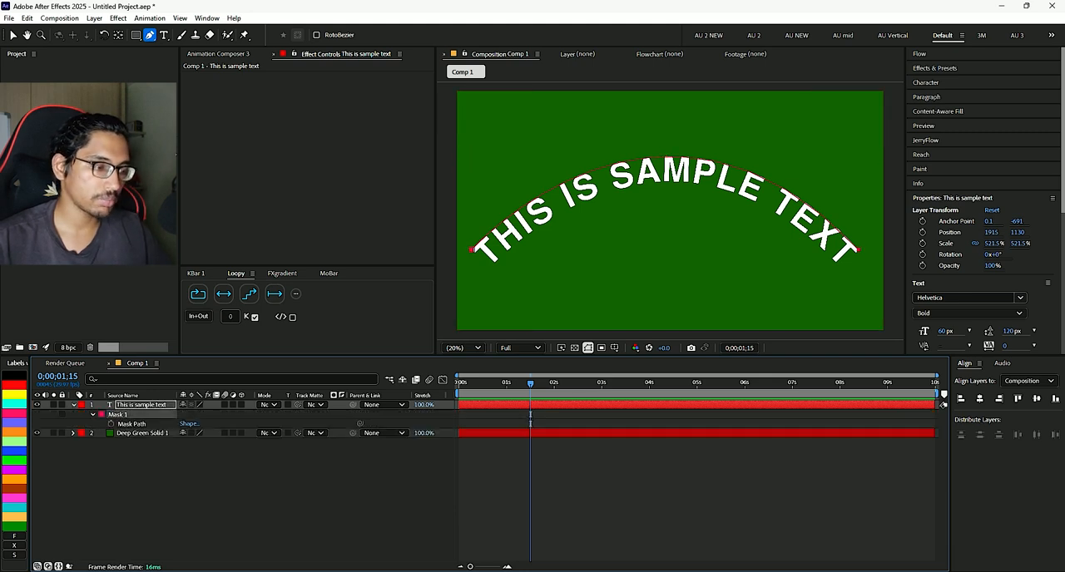
{"action": "key", "text": "Delete"}
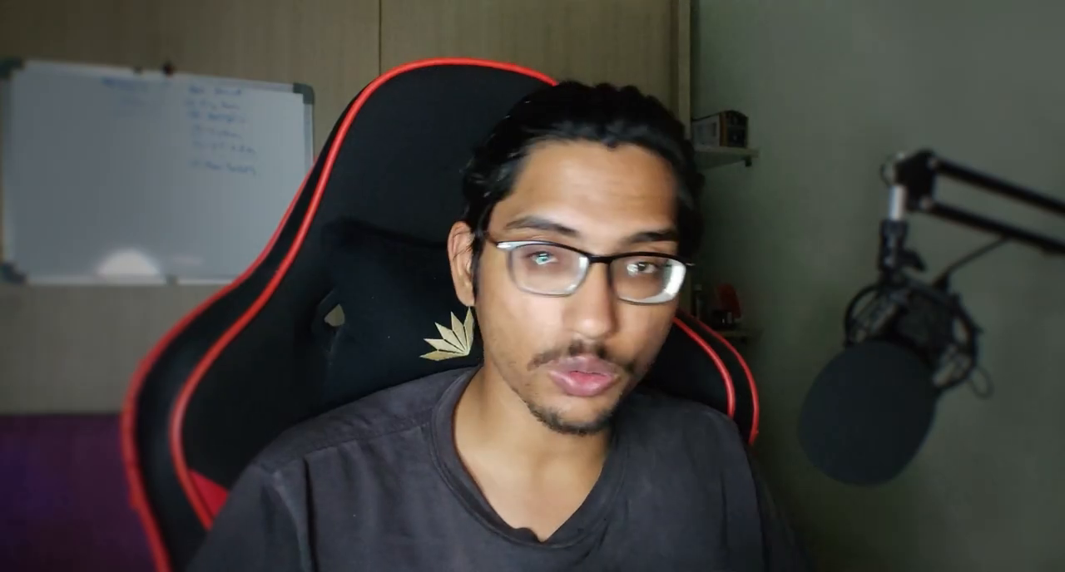